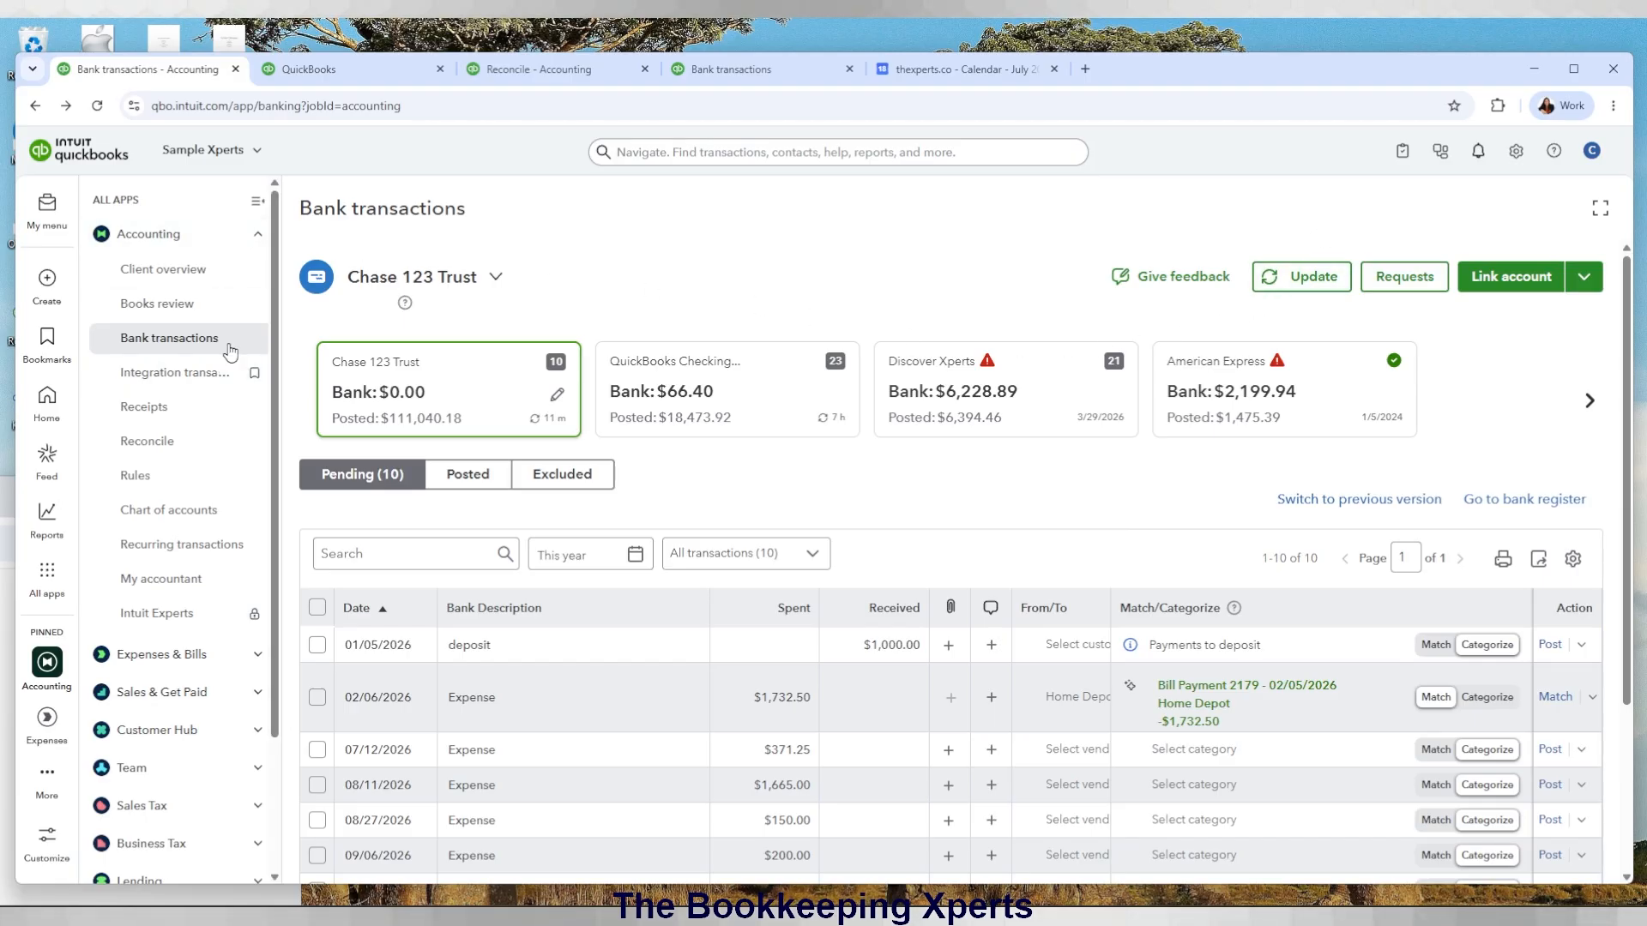
Open the Reconcile page of the Accounting app.
mouse_move(21, 572)
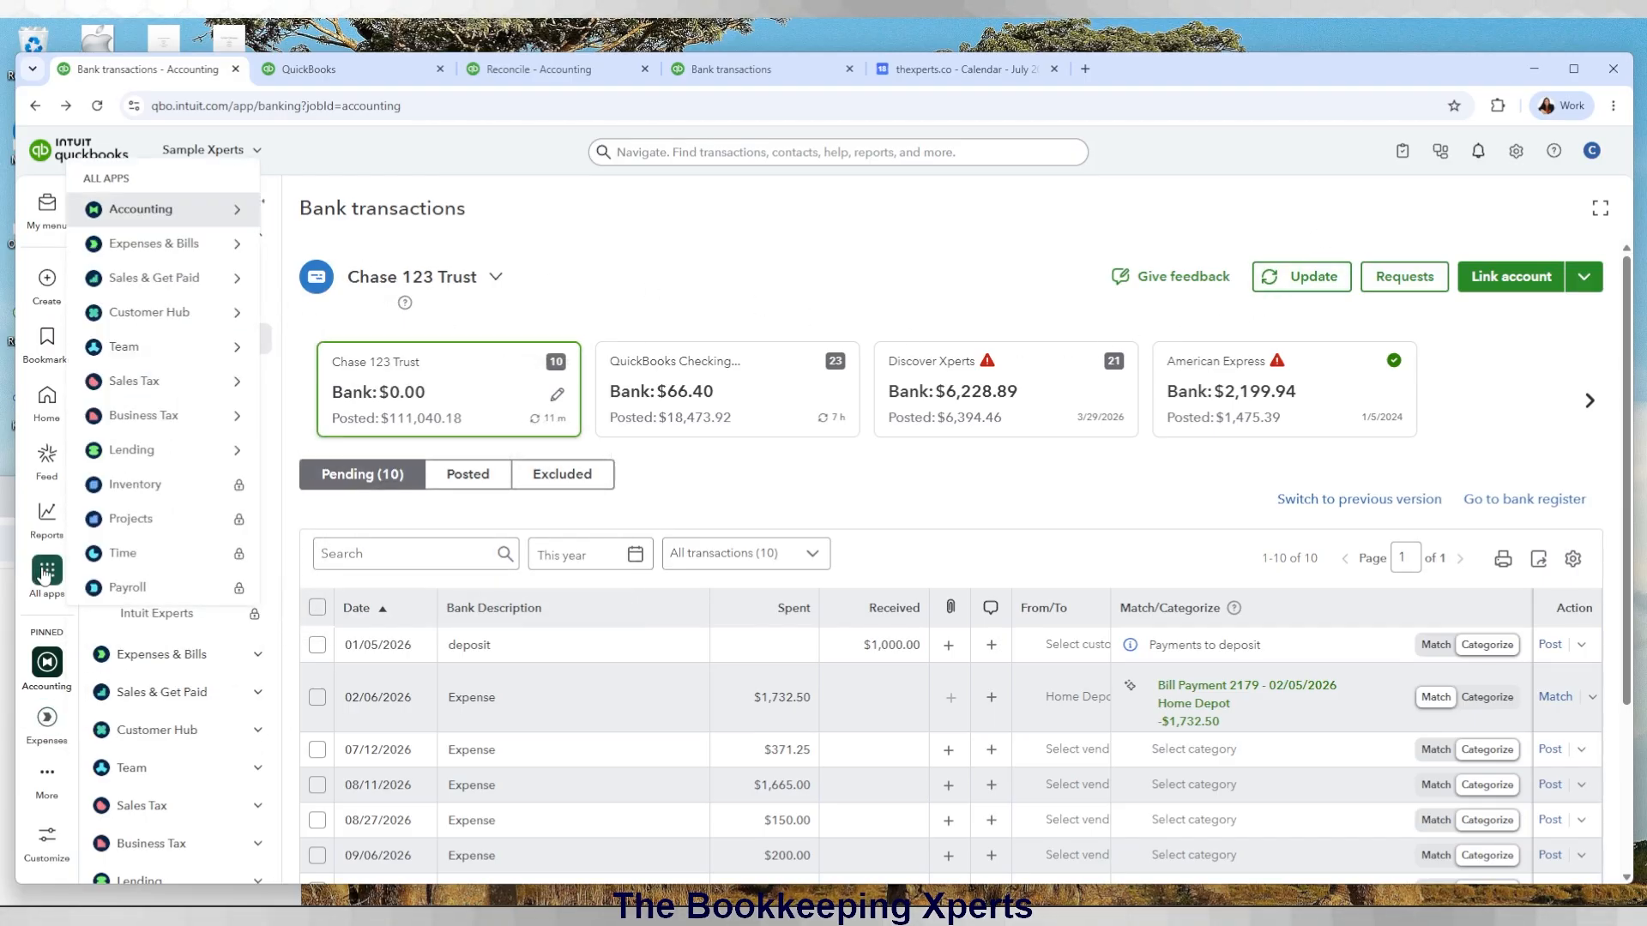
mouse_move(171, 210)
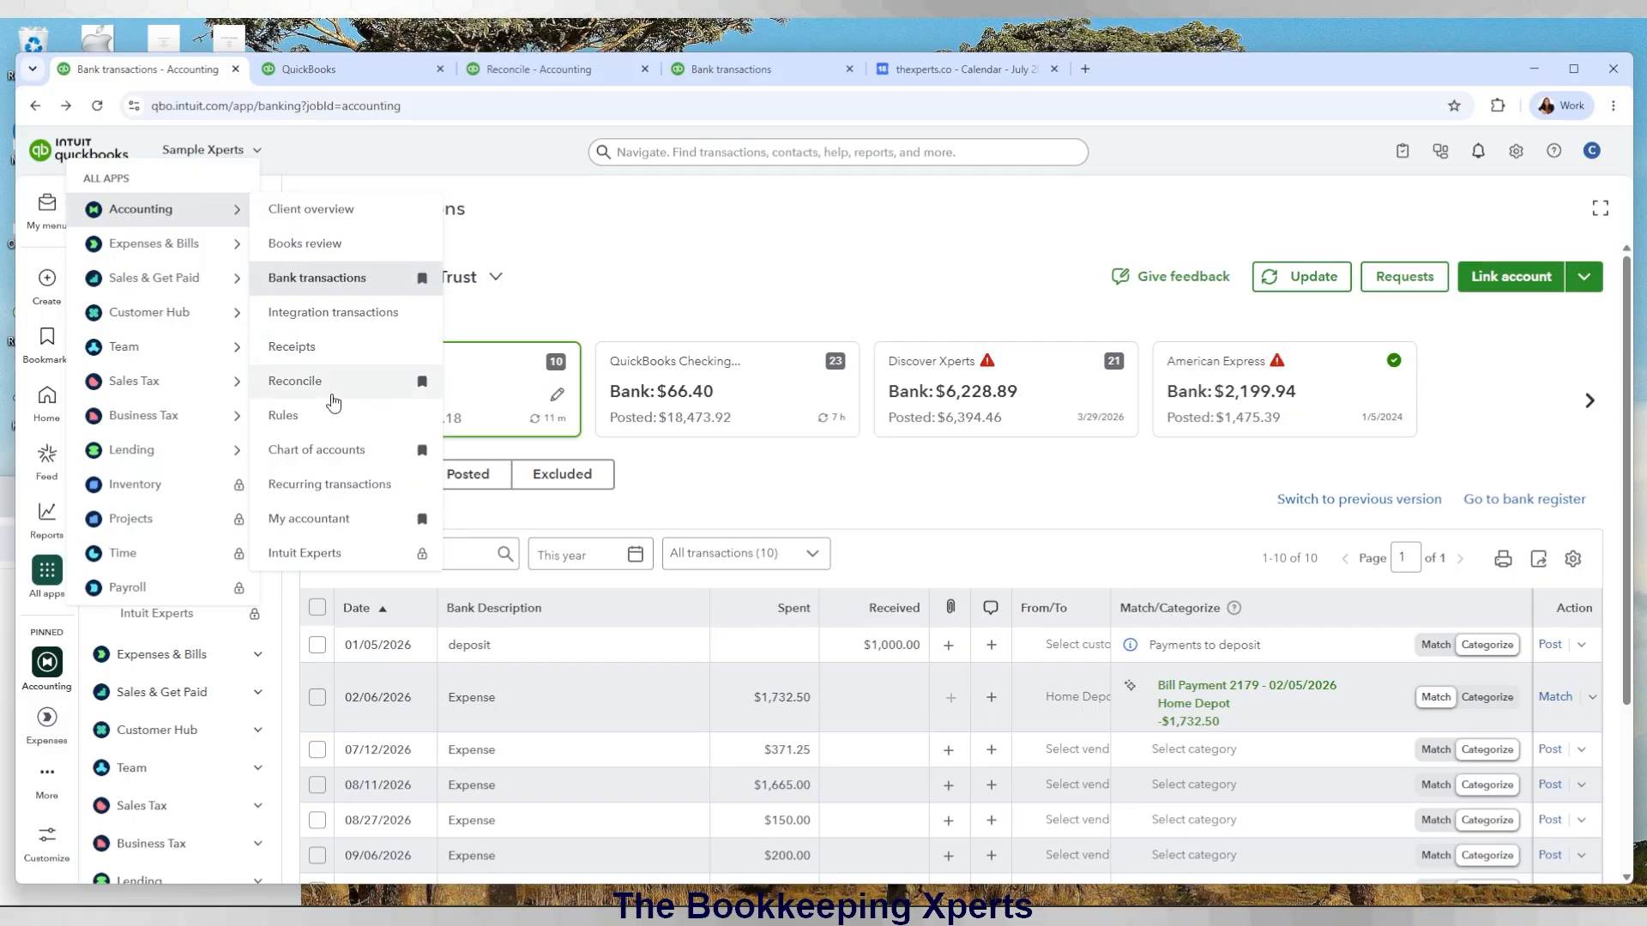
left_click(321, 386)
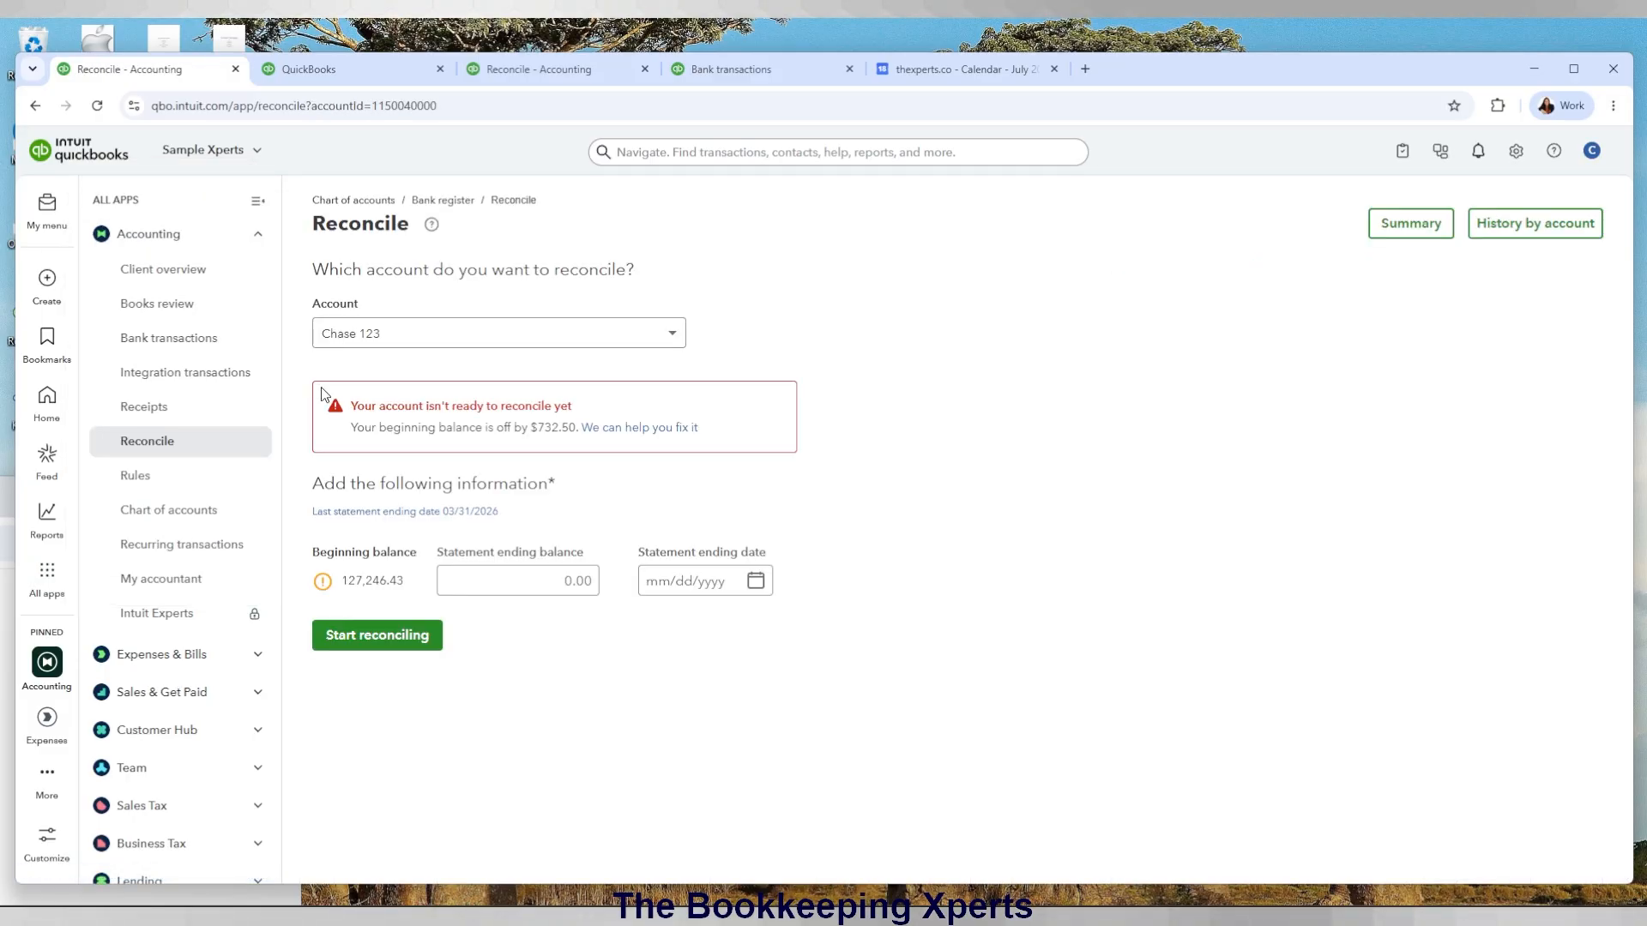
Select Fairwinds Operations as the account to reconcile.
left_click(465, 335)
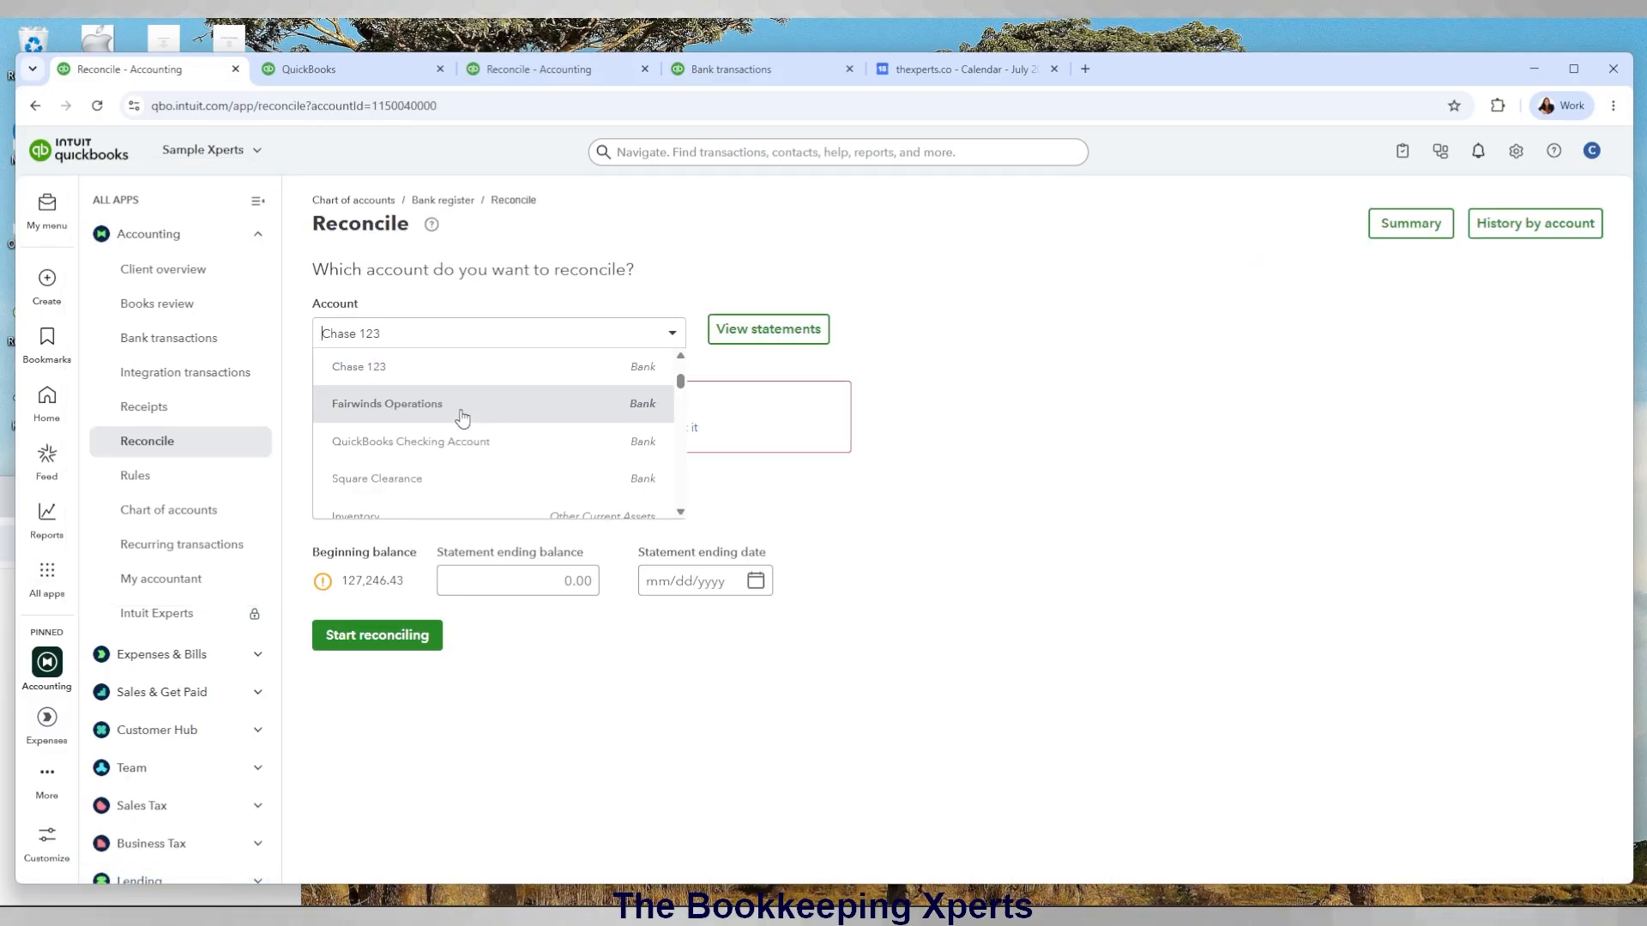
scroll(469, 412, "up", 2)
scroll(471, 413, "down", 2)
scroll(471, 413, "down", 3)
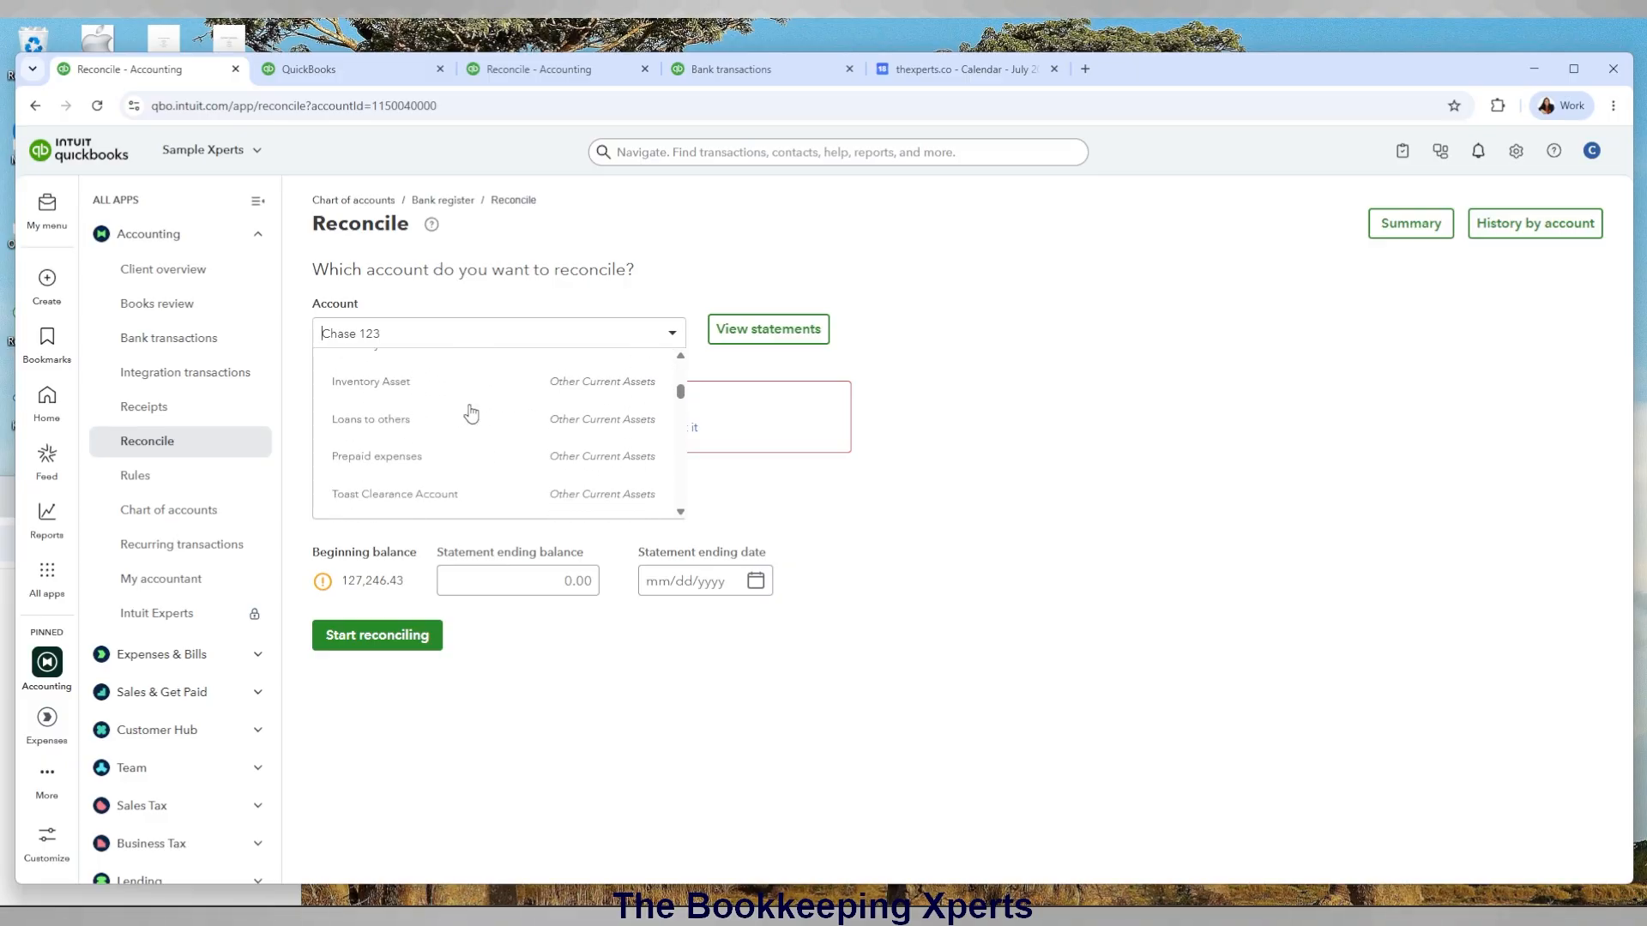
scroll(470, 412, "up", 4)
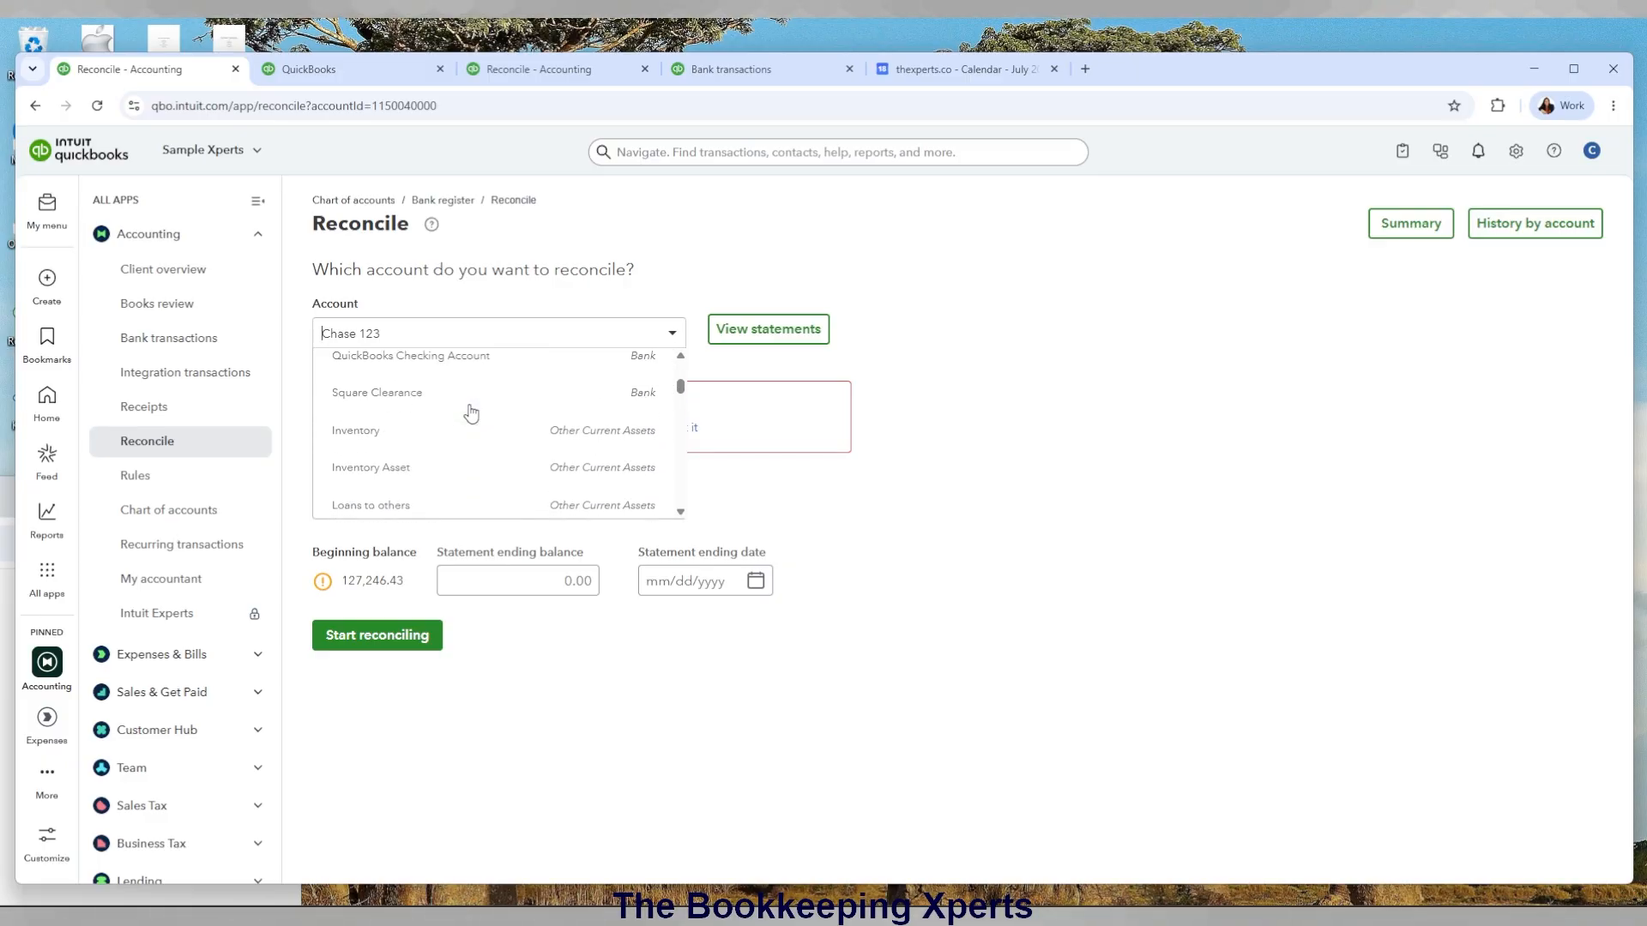
scroll(471, 413, "down", 3)
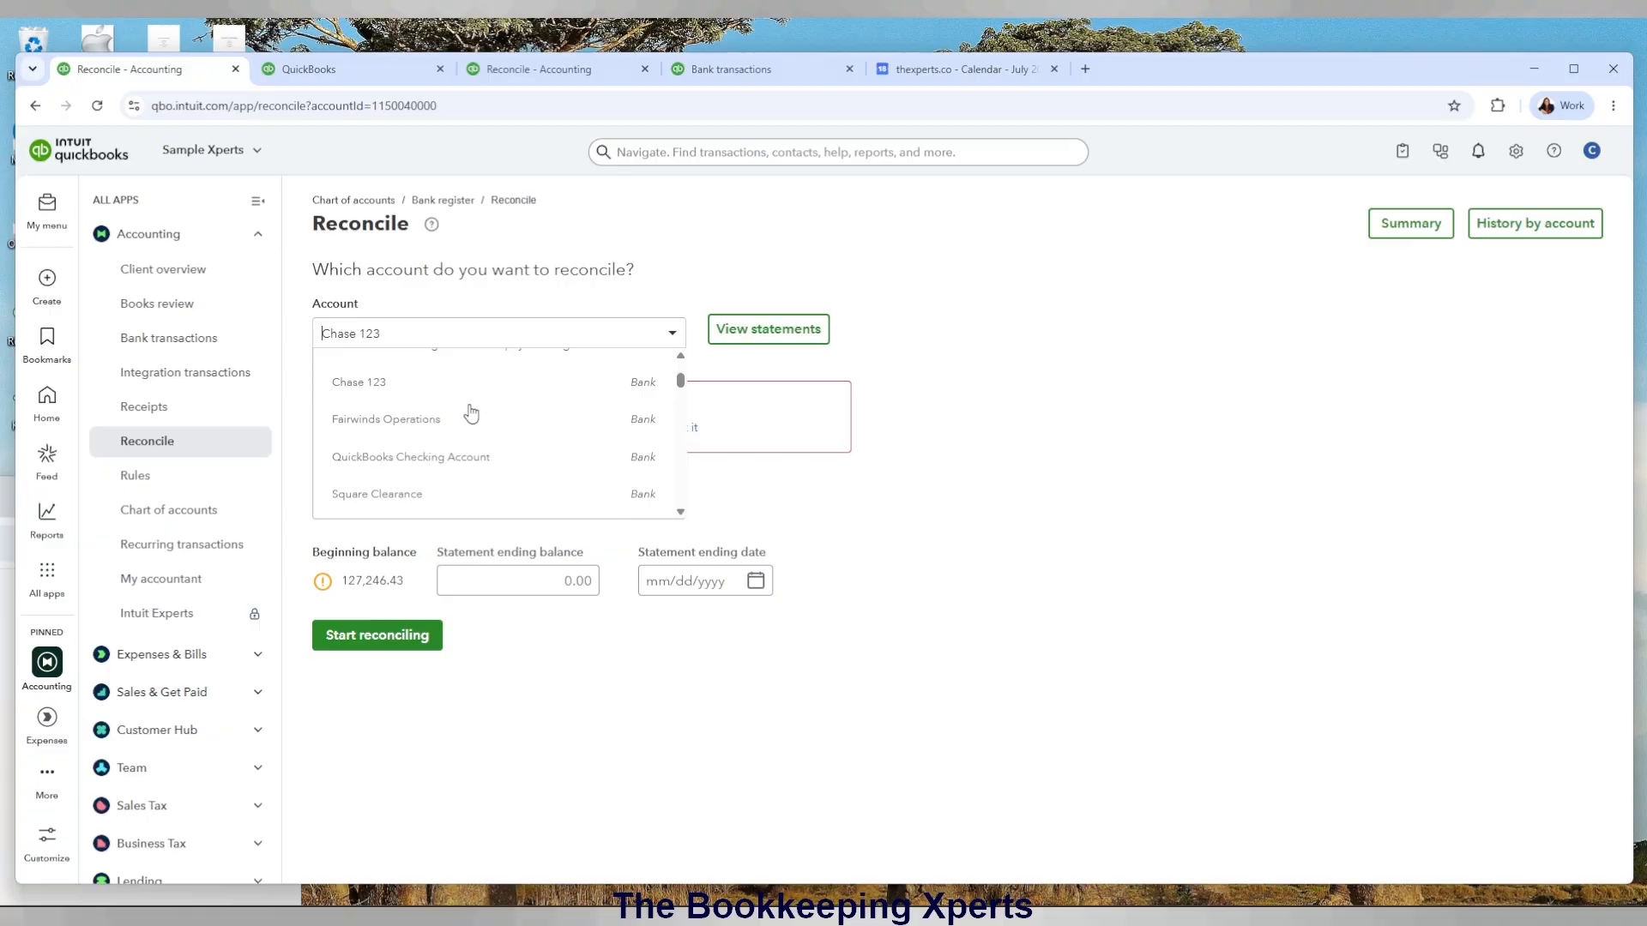
left_click(471, 413)
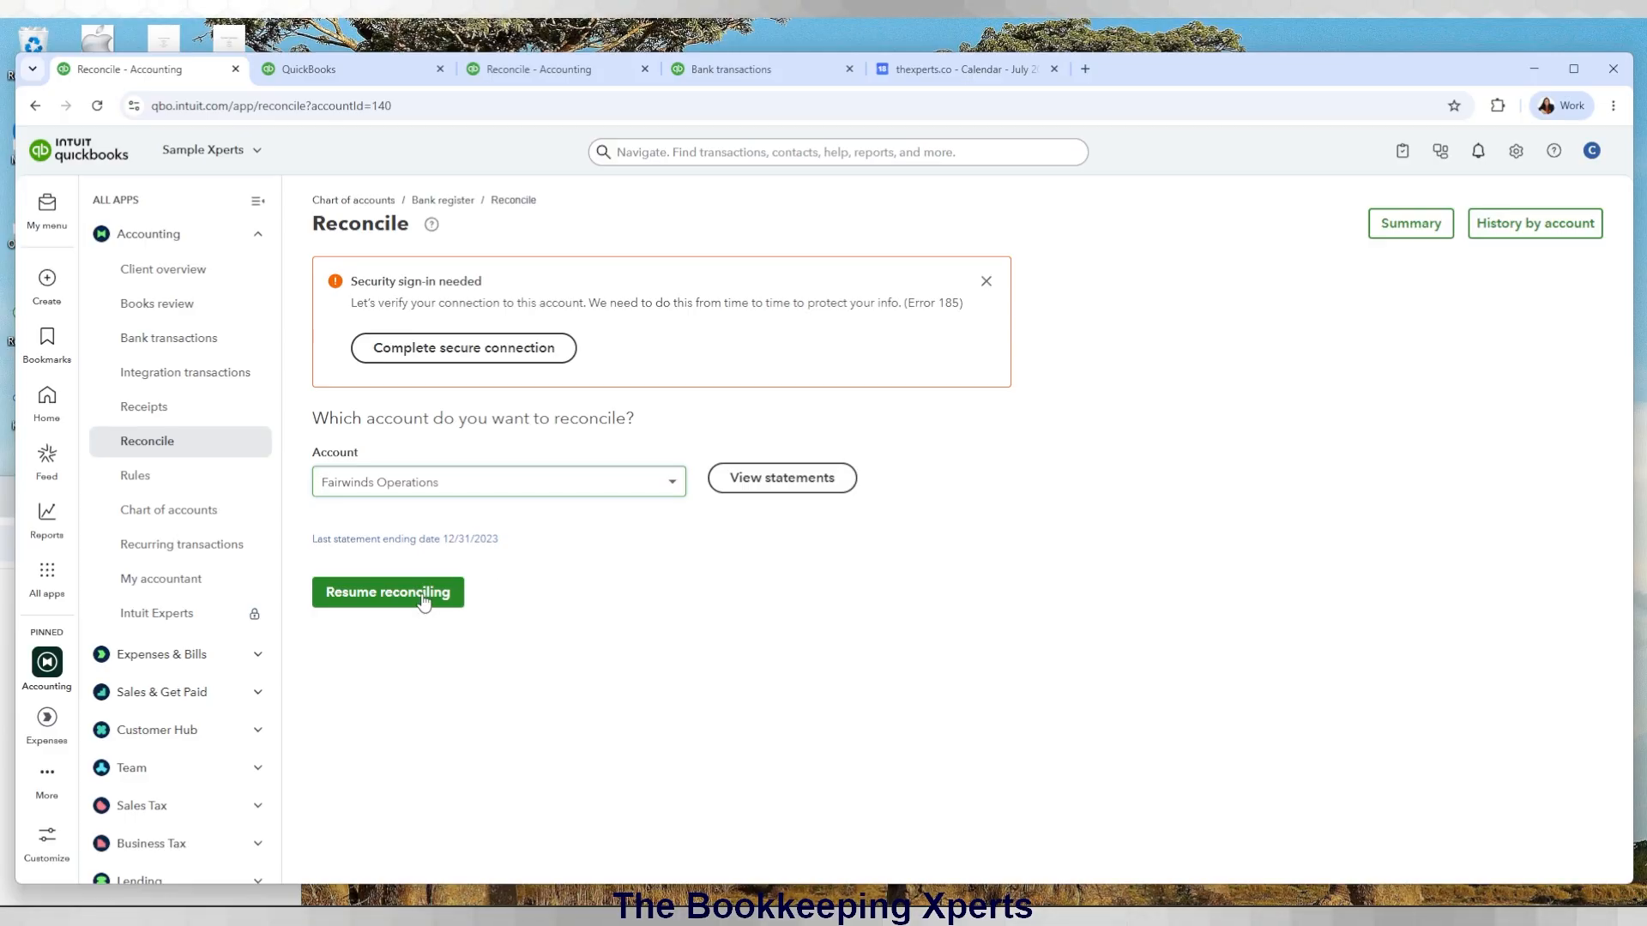
Change the account to reconcile to QuickBooks Checking Account and from there to Cash.
left_click(492, 482)
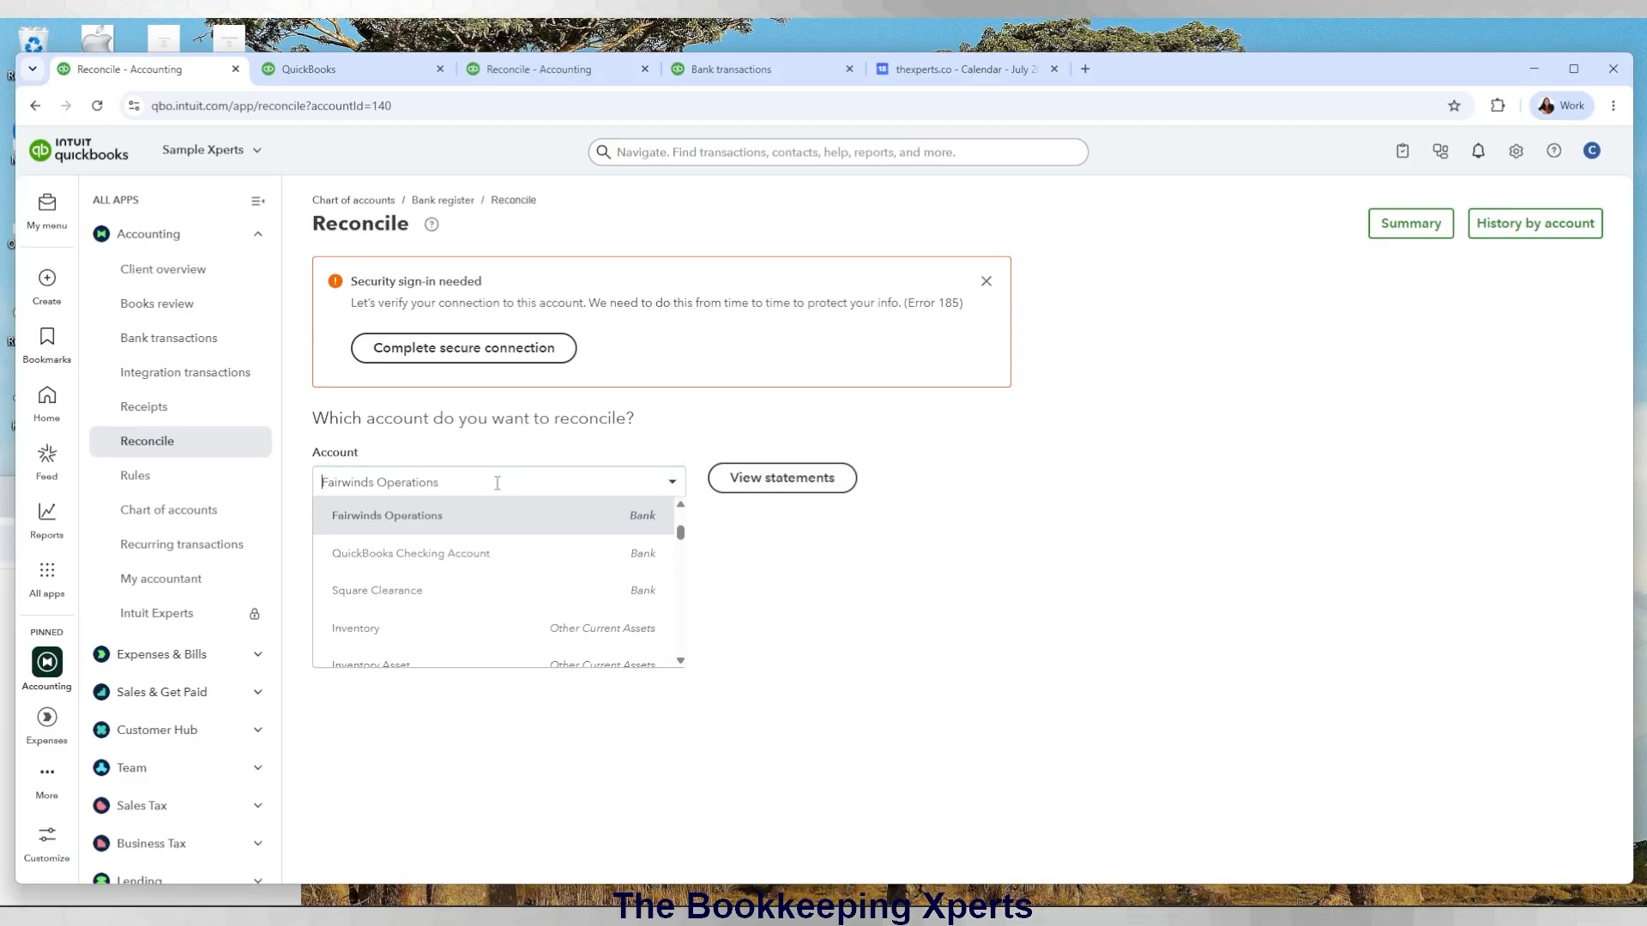
left_click(443, 556)
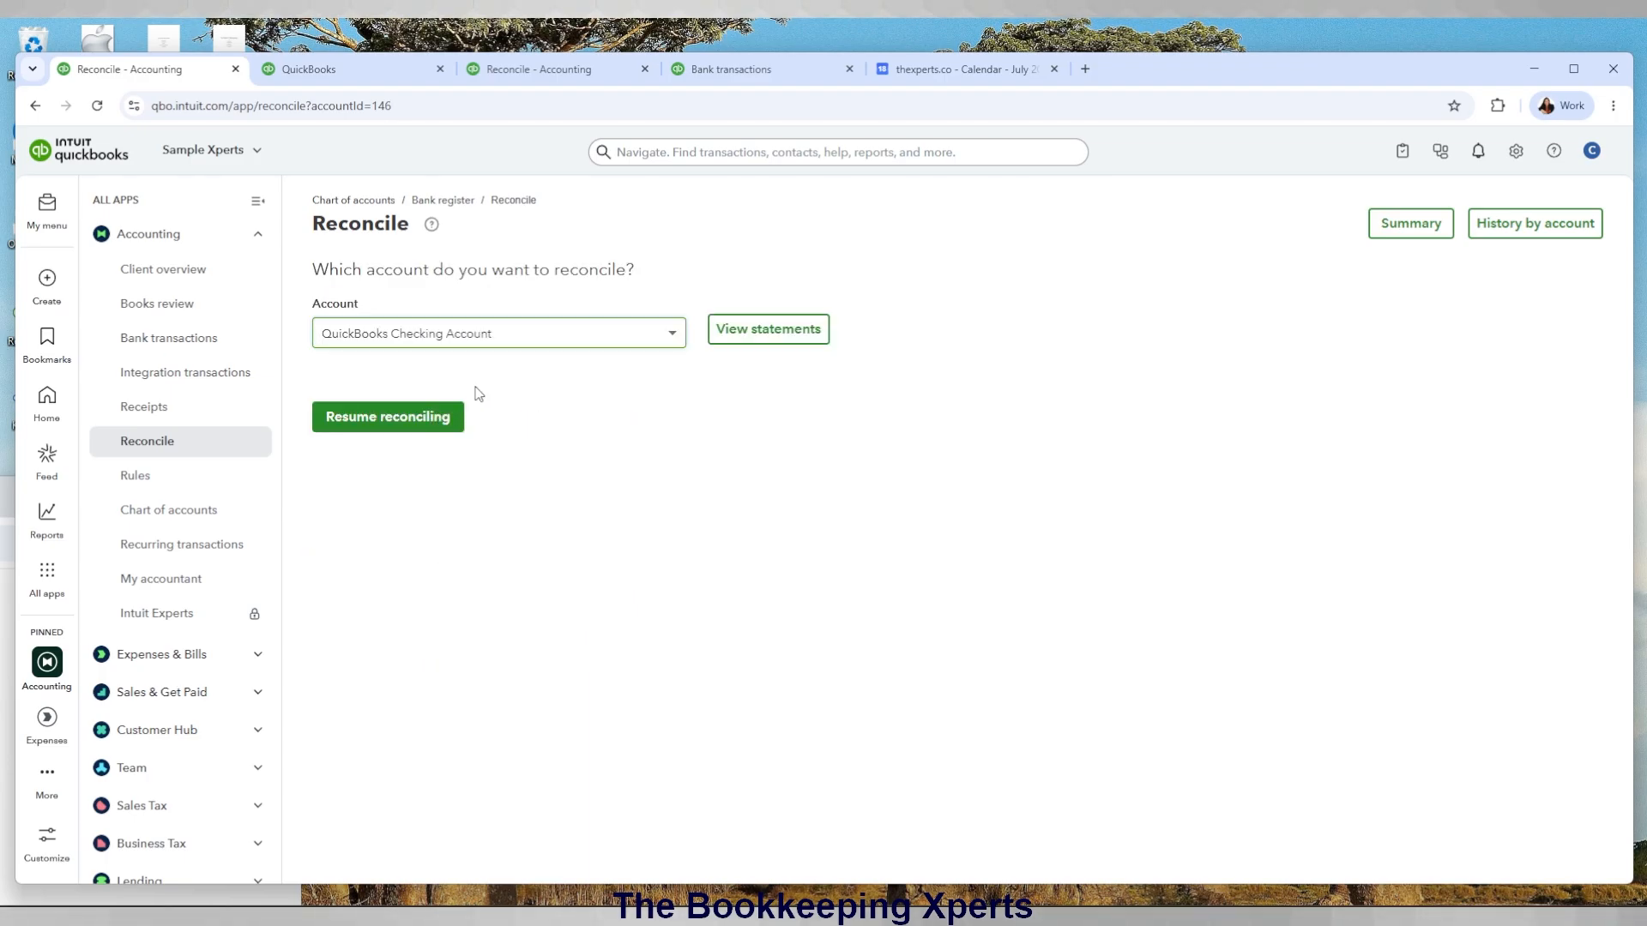
left_click(499, 336)
scroll(511, 460, "up", 3)
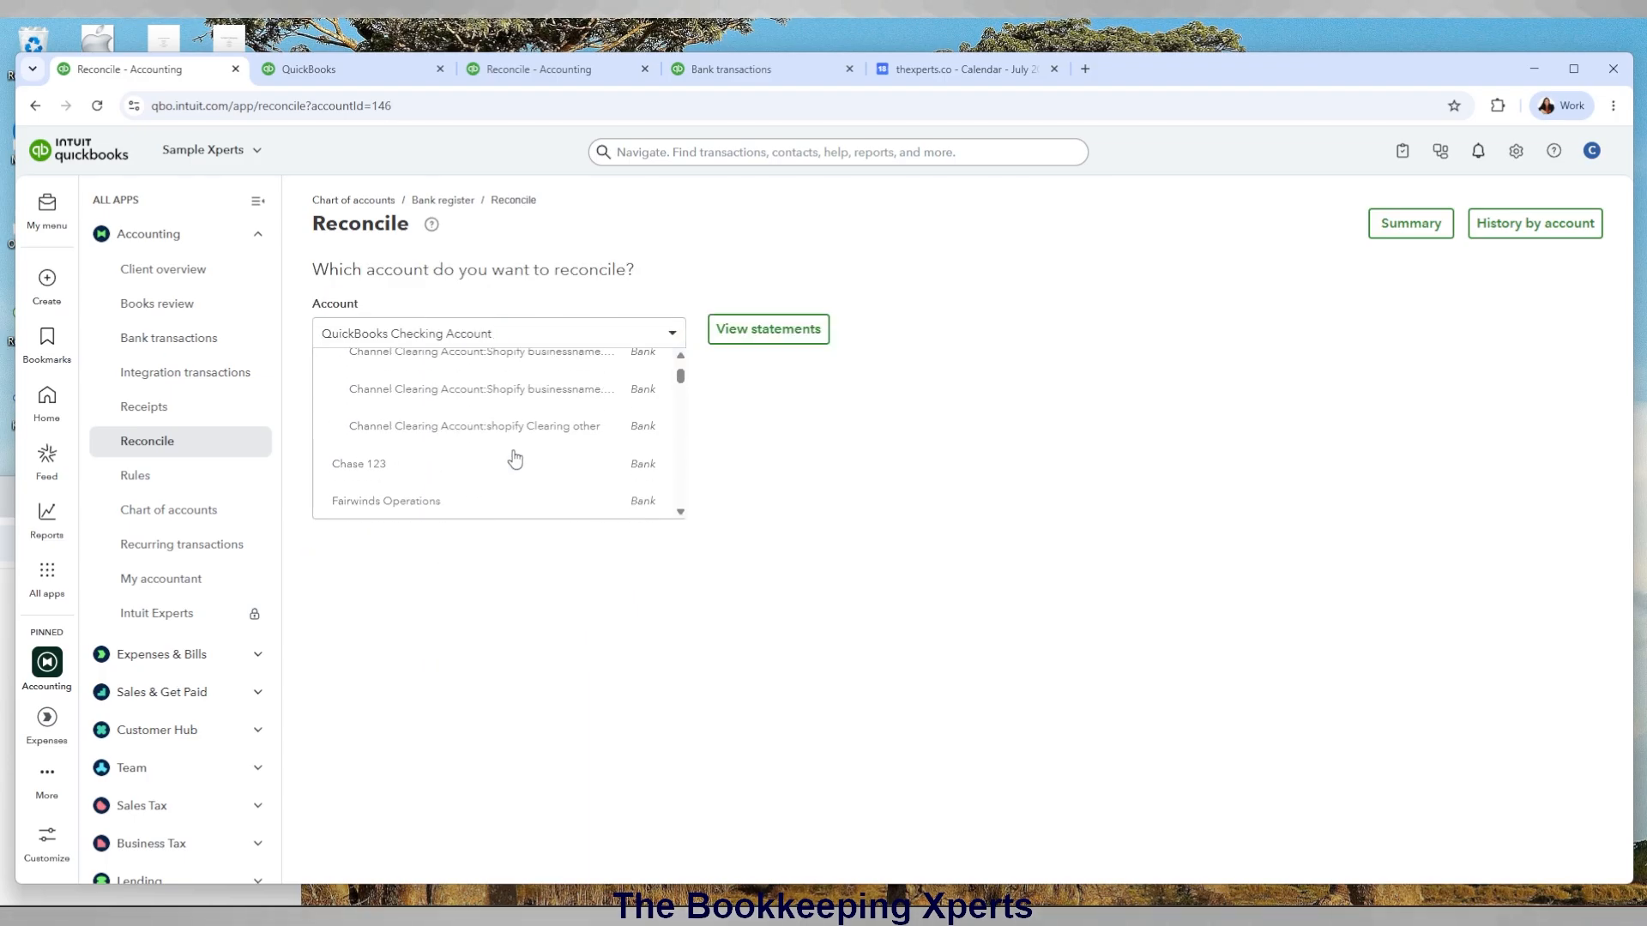
scroll(511, 446, "up", 2)
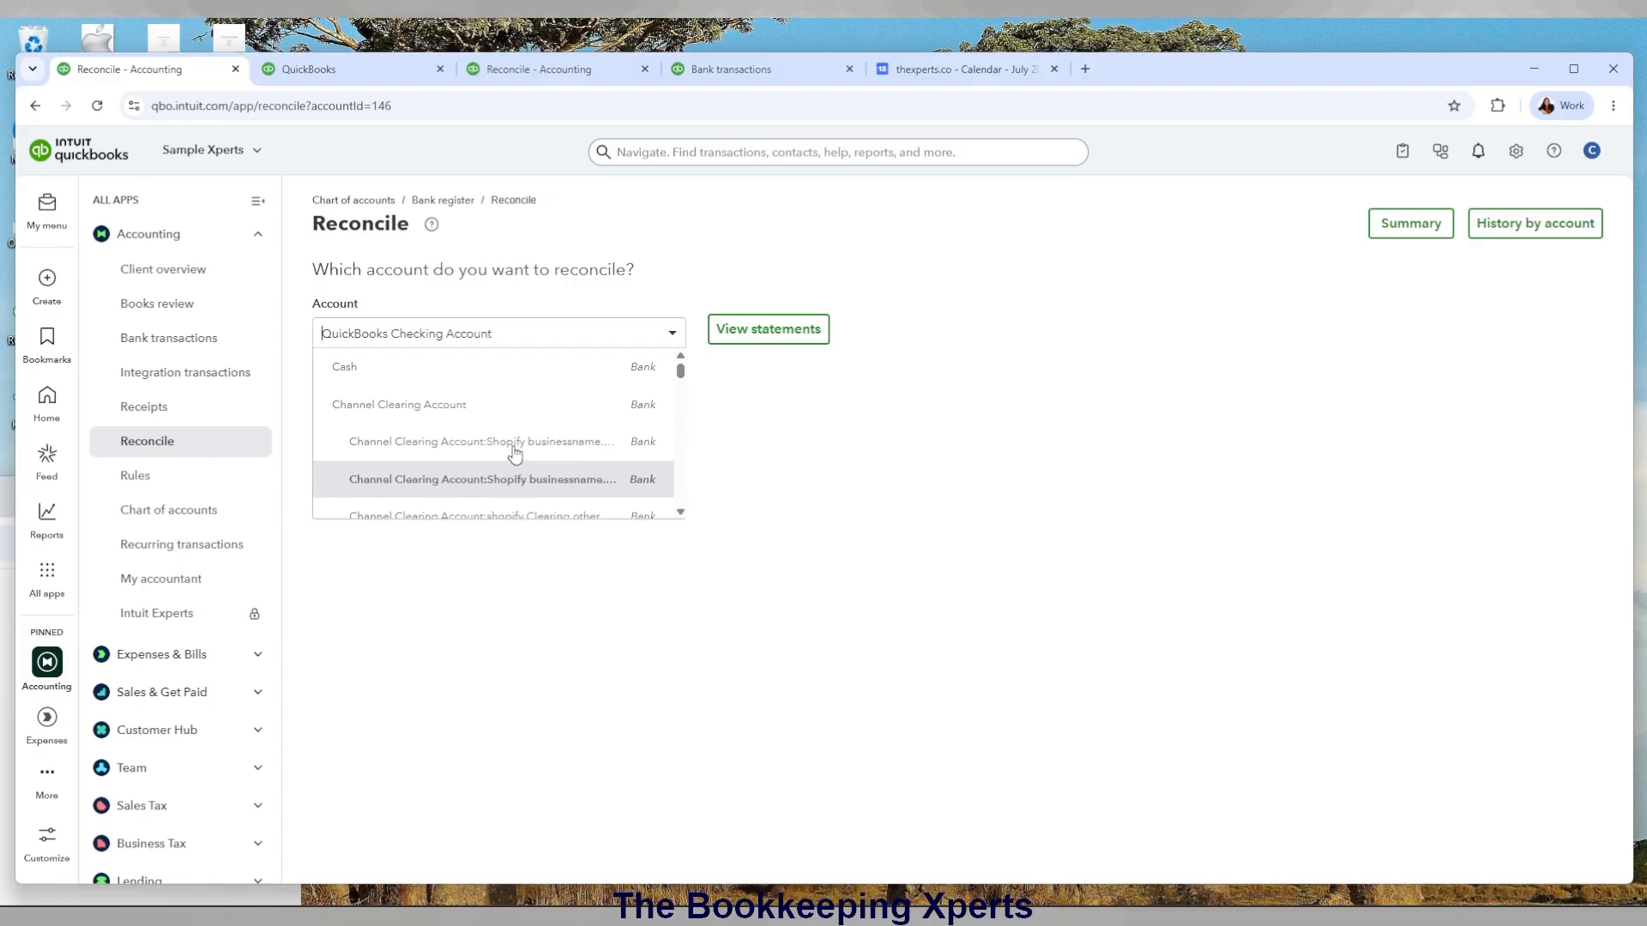
left_click(507, 367)
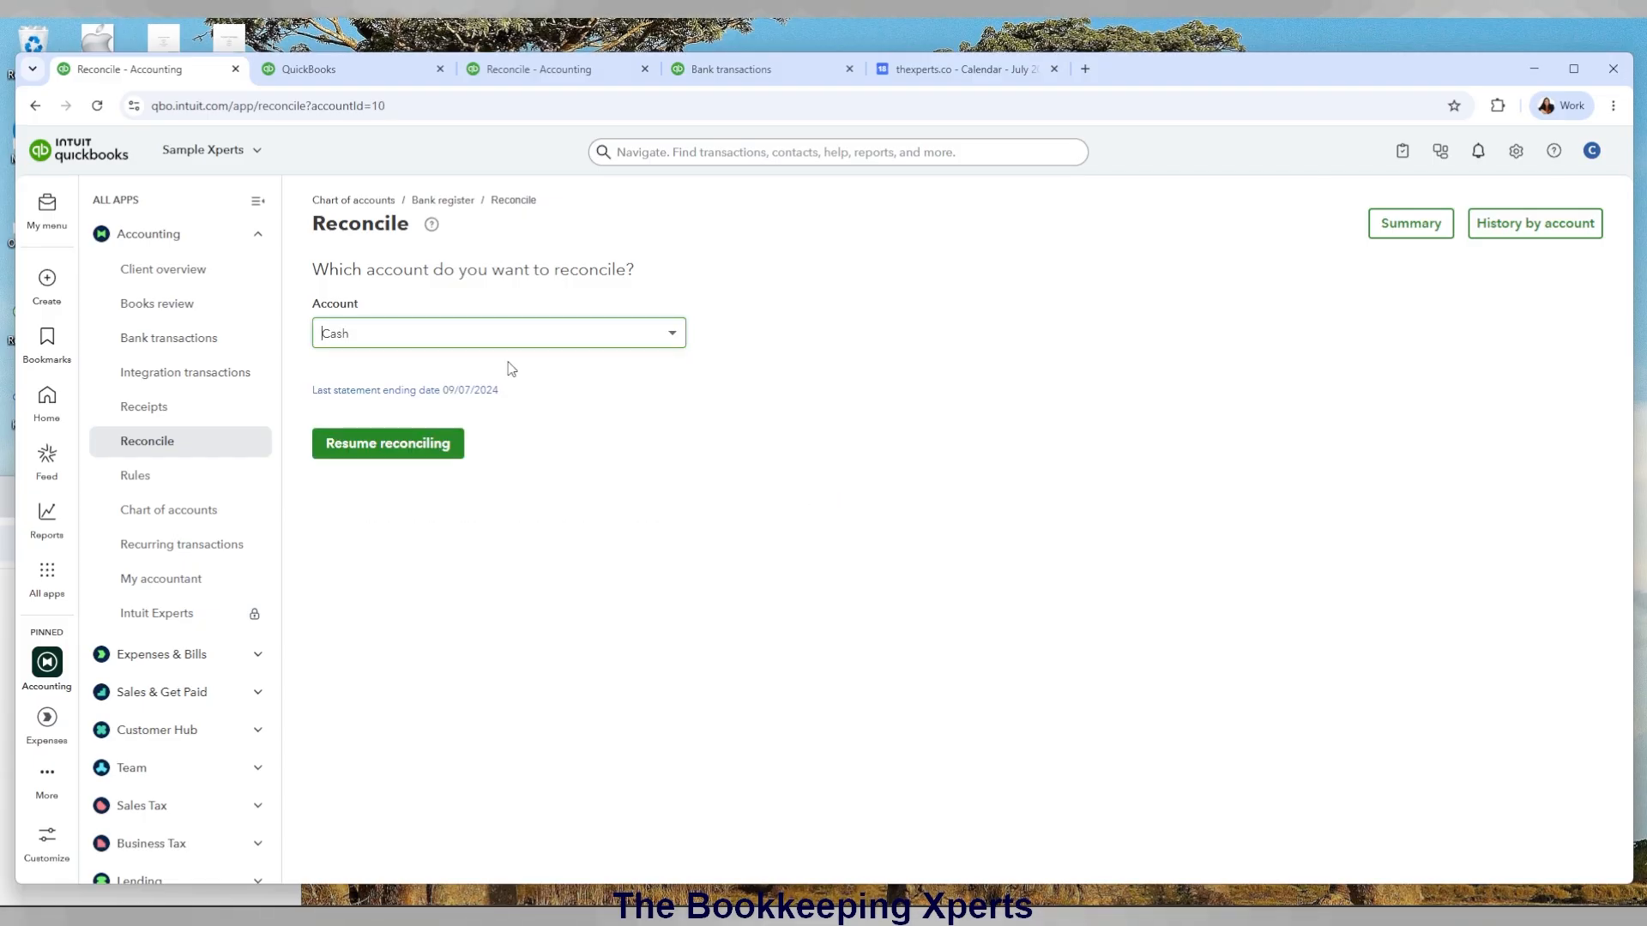
Select the Square Clearance bank account for reconciliation.
left_click(407, 332)
scroll(443, 448, "down", 3)
scroll(445, 450, "down", 1)
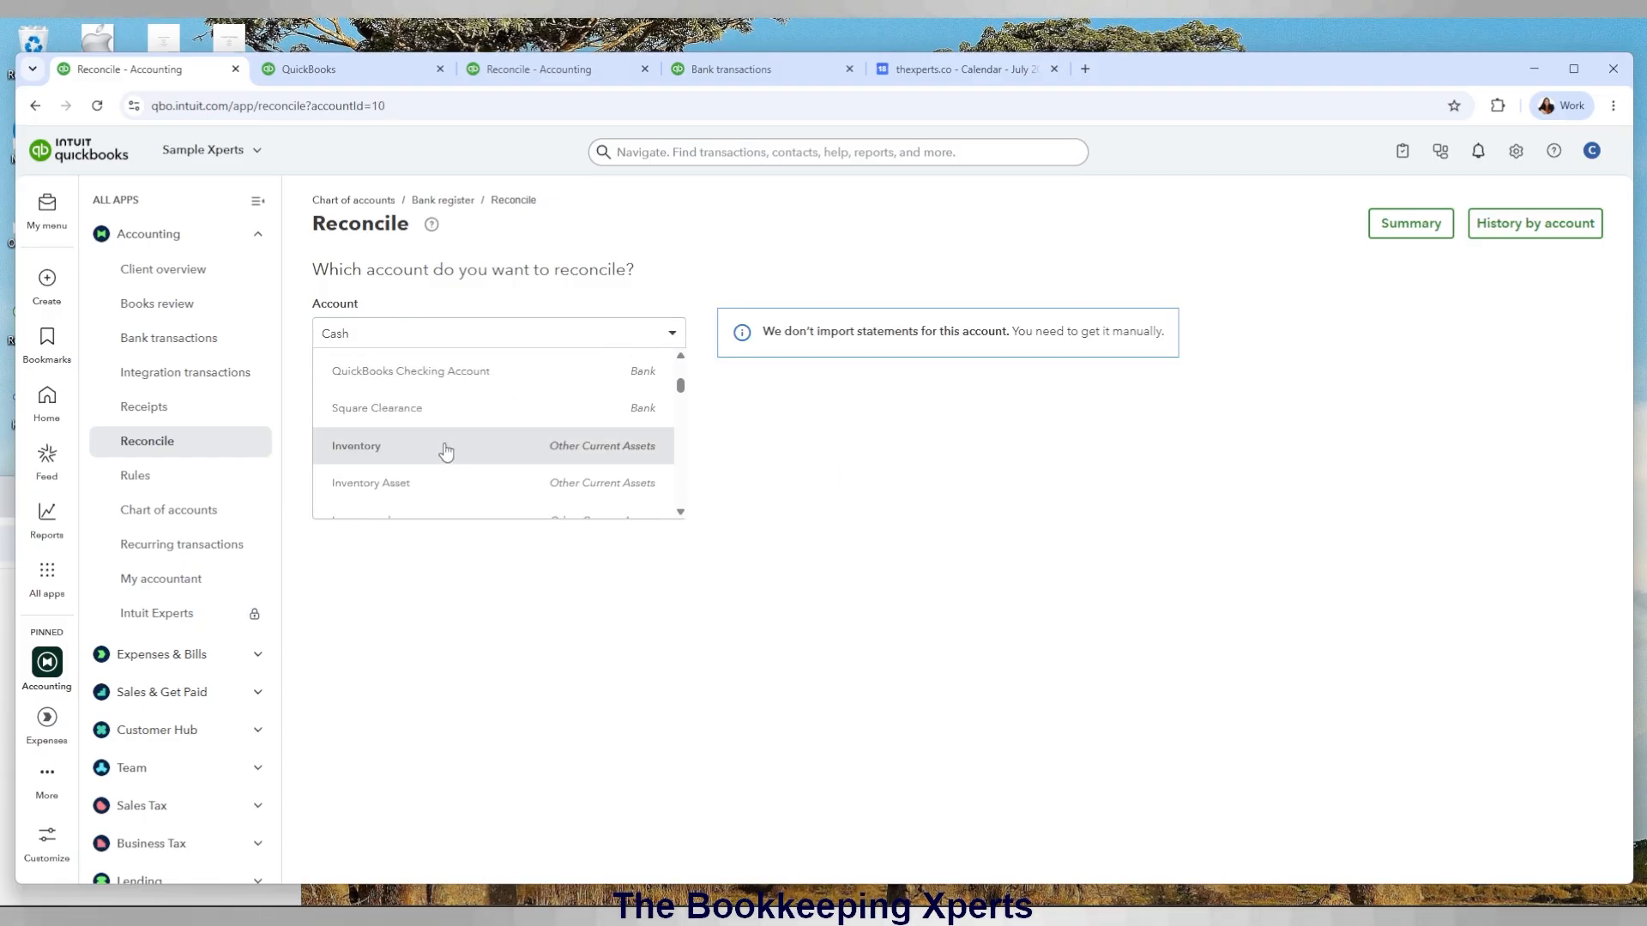
left_click(445, 409)
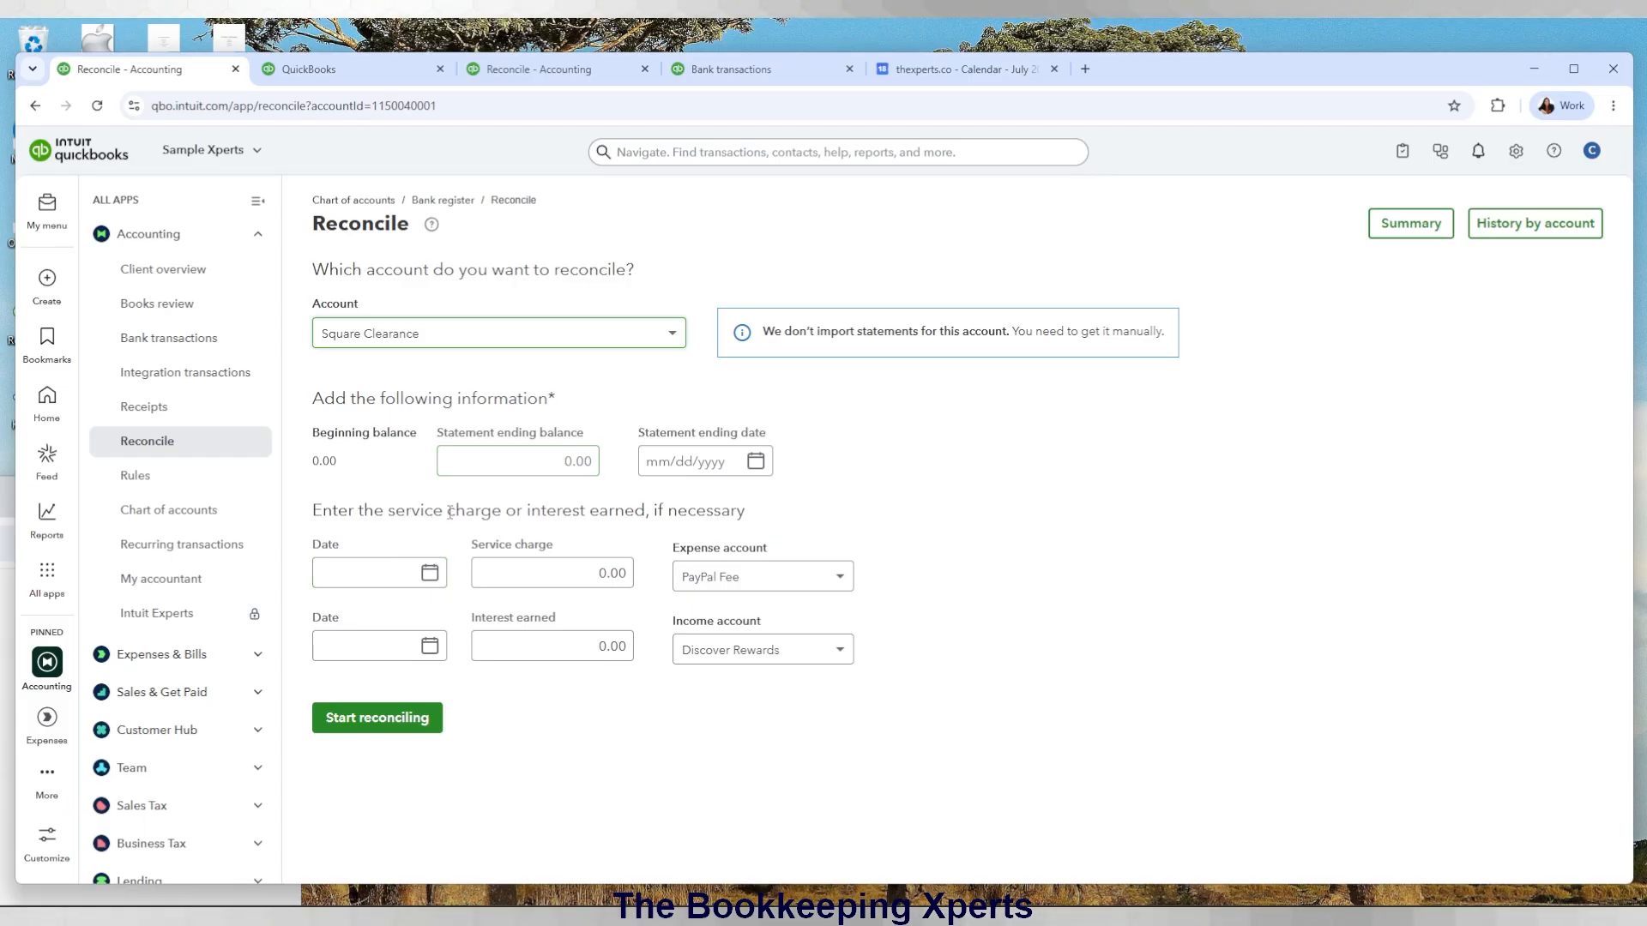
Look through the open QuickBooks pages and review the Fairwinds Operations reconciliation in progress for the statement ending December 31, 2025.
left_click(606, 336)
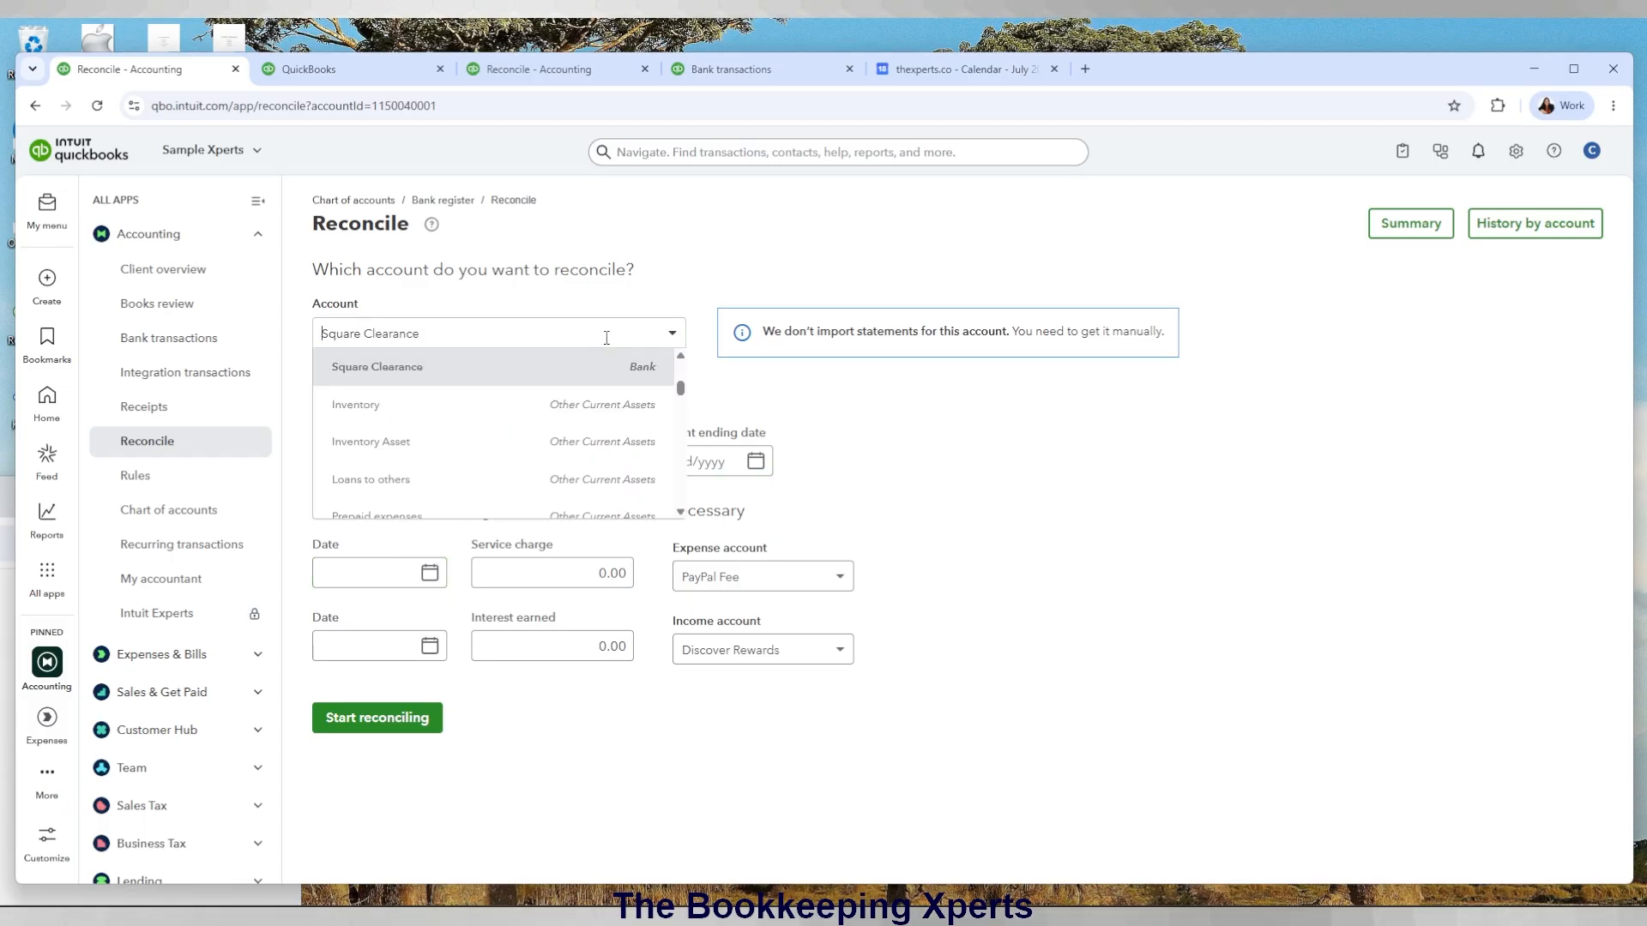
left_click(384, 77)
left_click(542, 78)
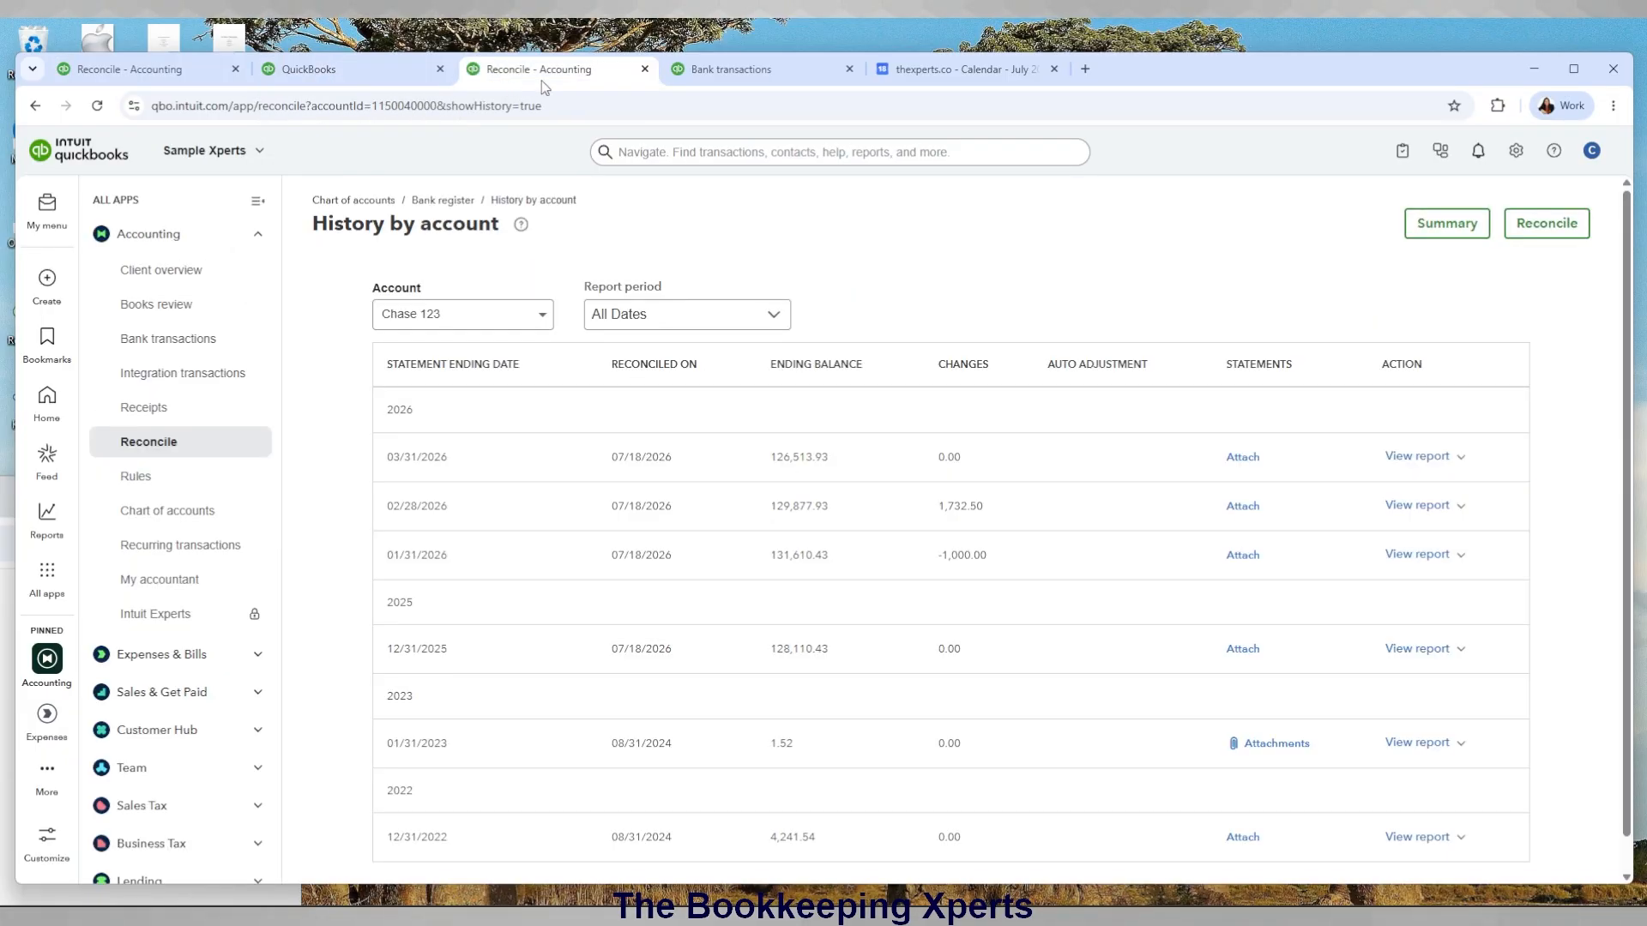
left_click(714, 74)
left_click(399, 77)
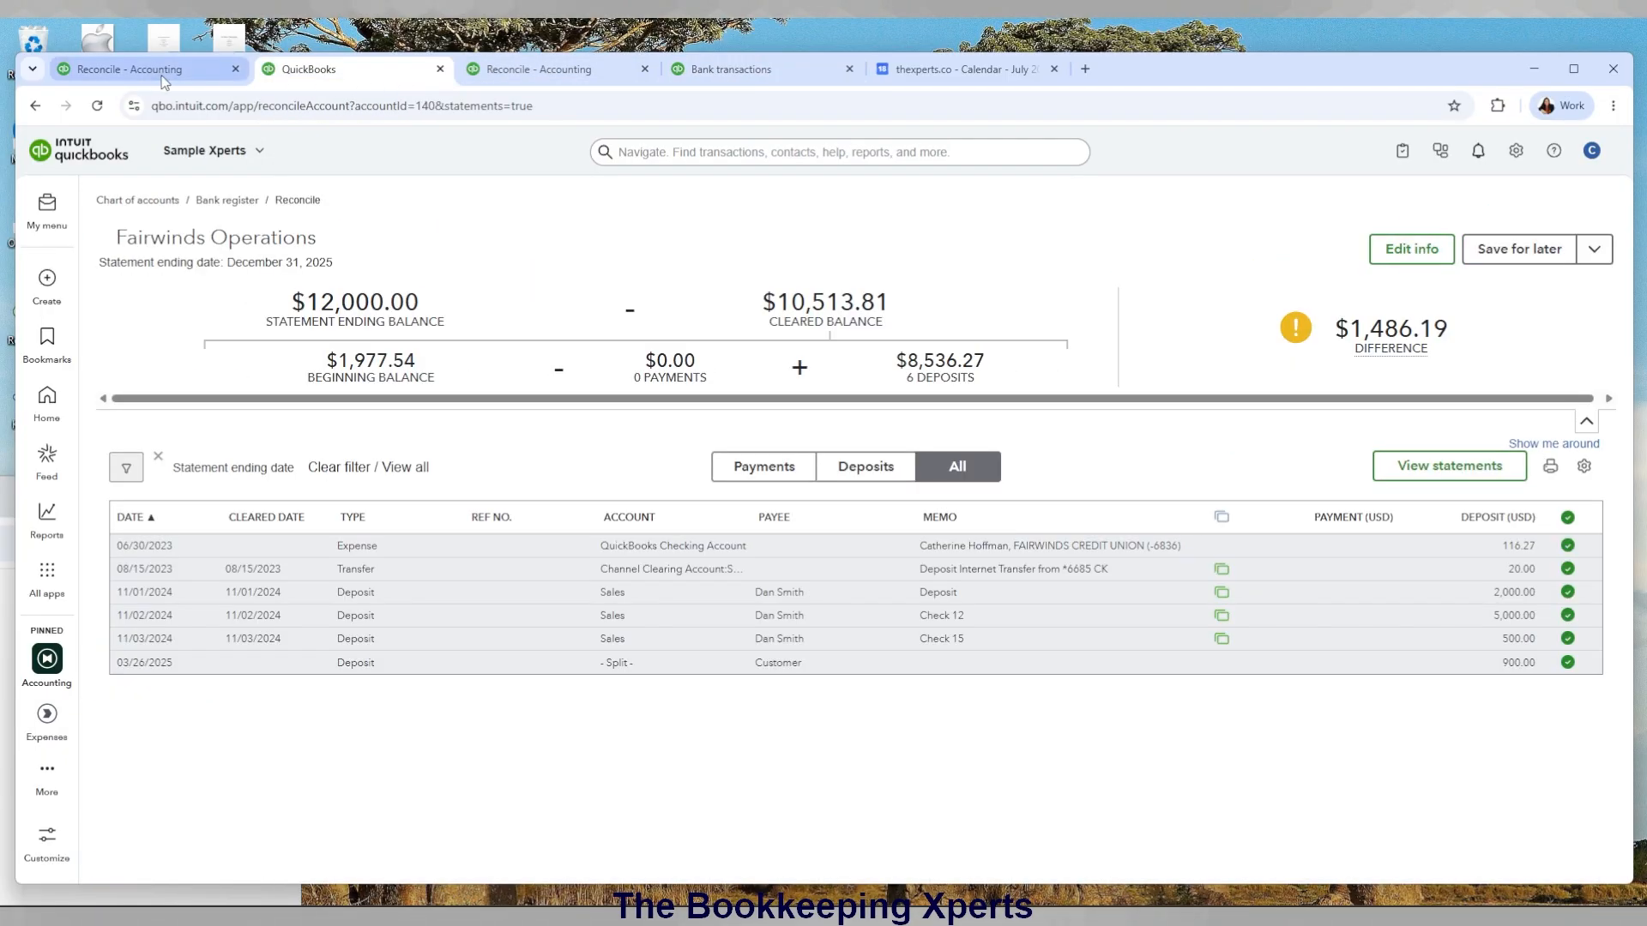
left_click(161, 79)
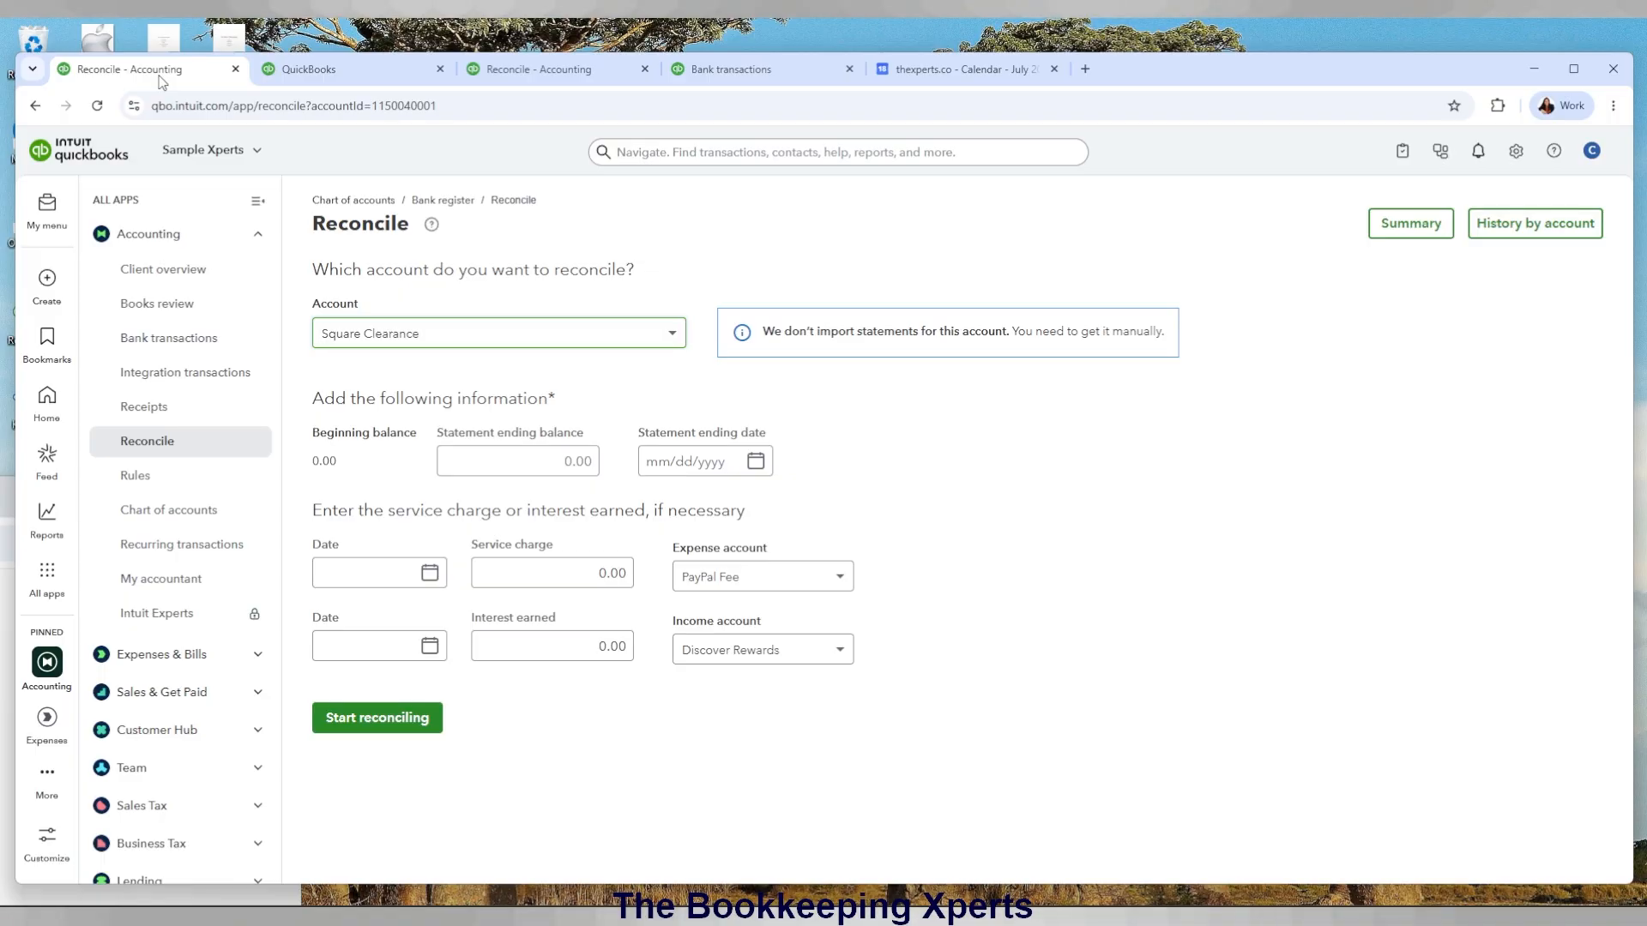
right_click(159, 81)
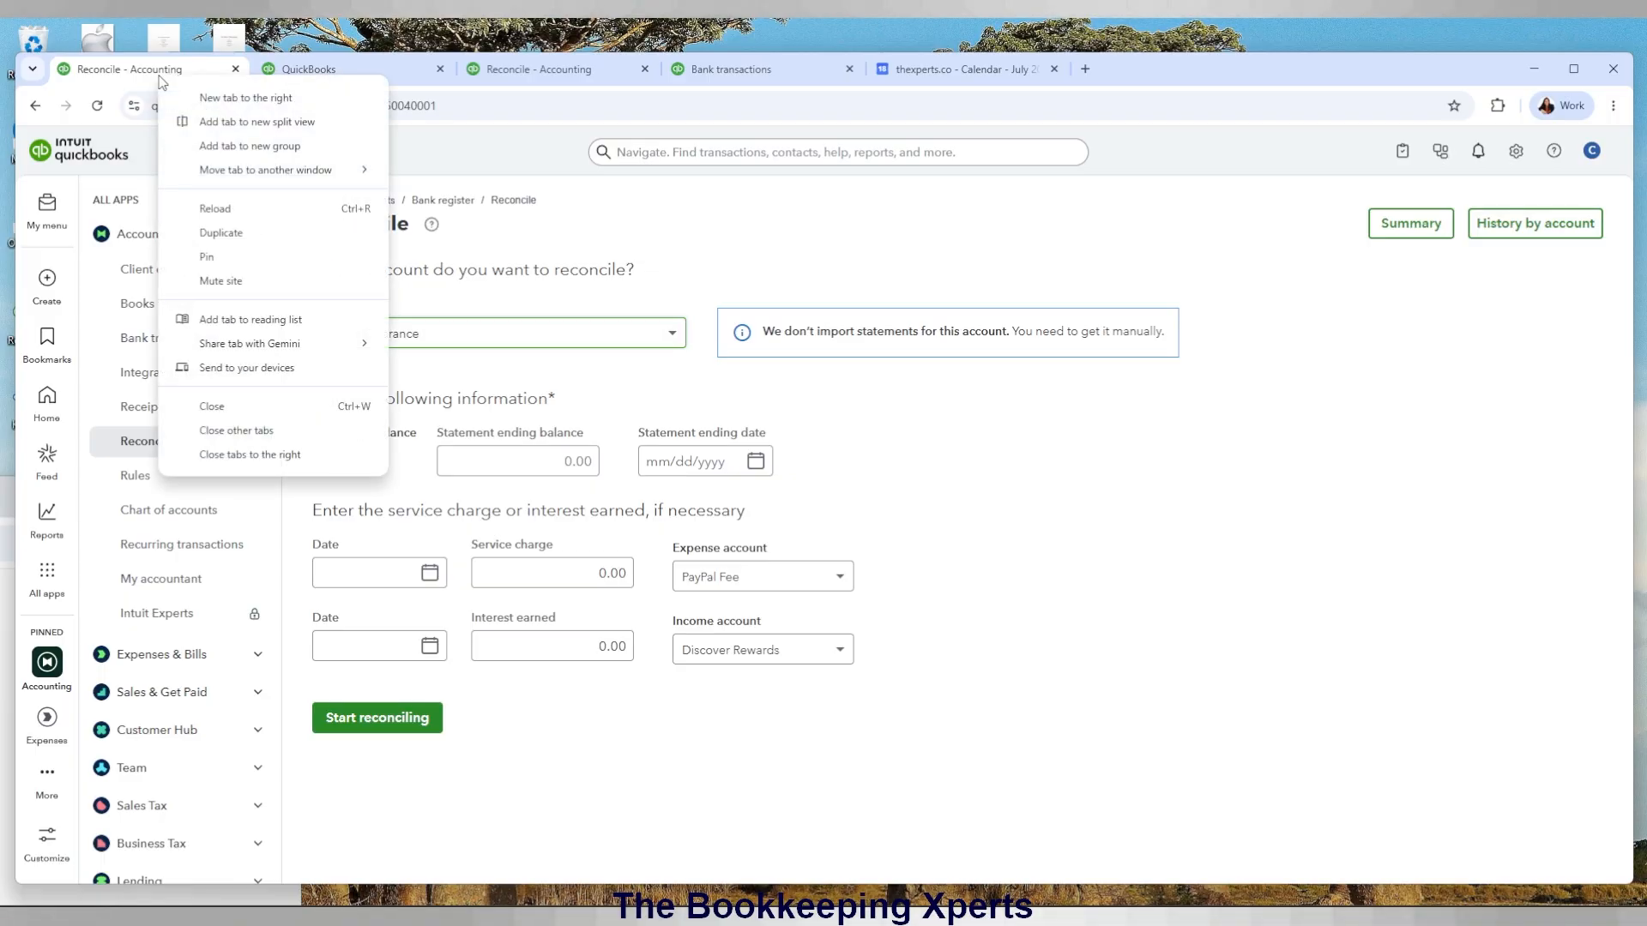
left_click(376, 69)
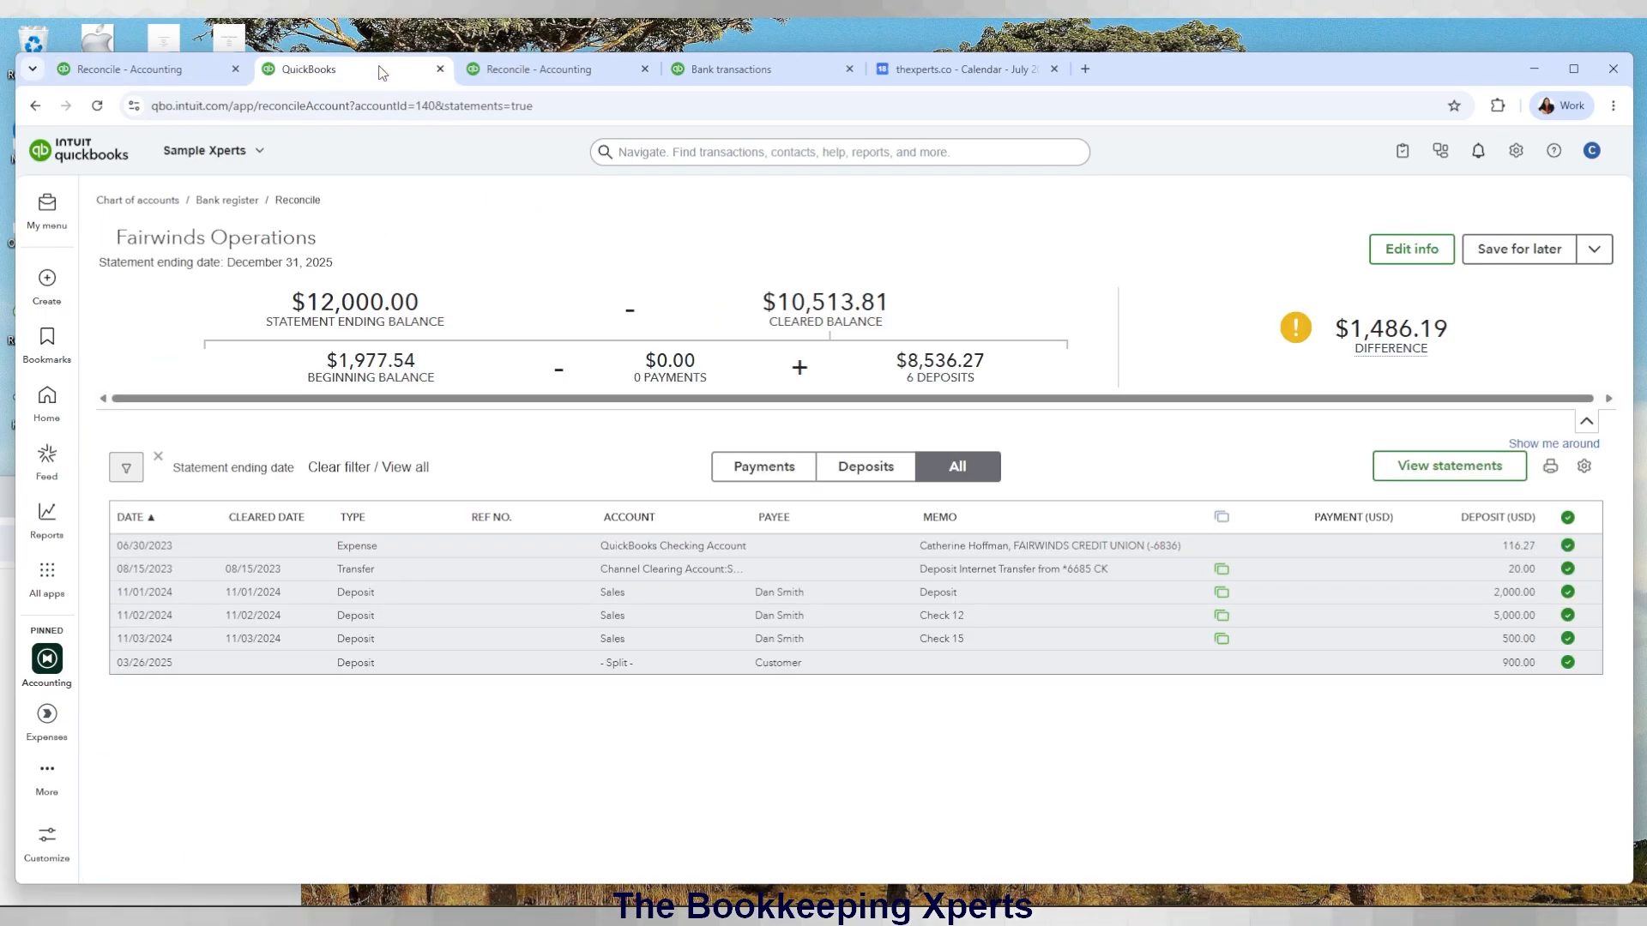
left_click(129, 68)
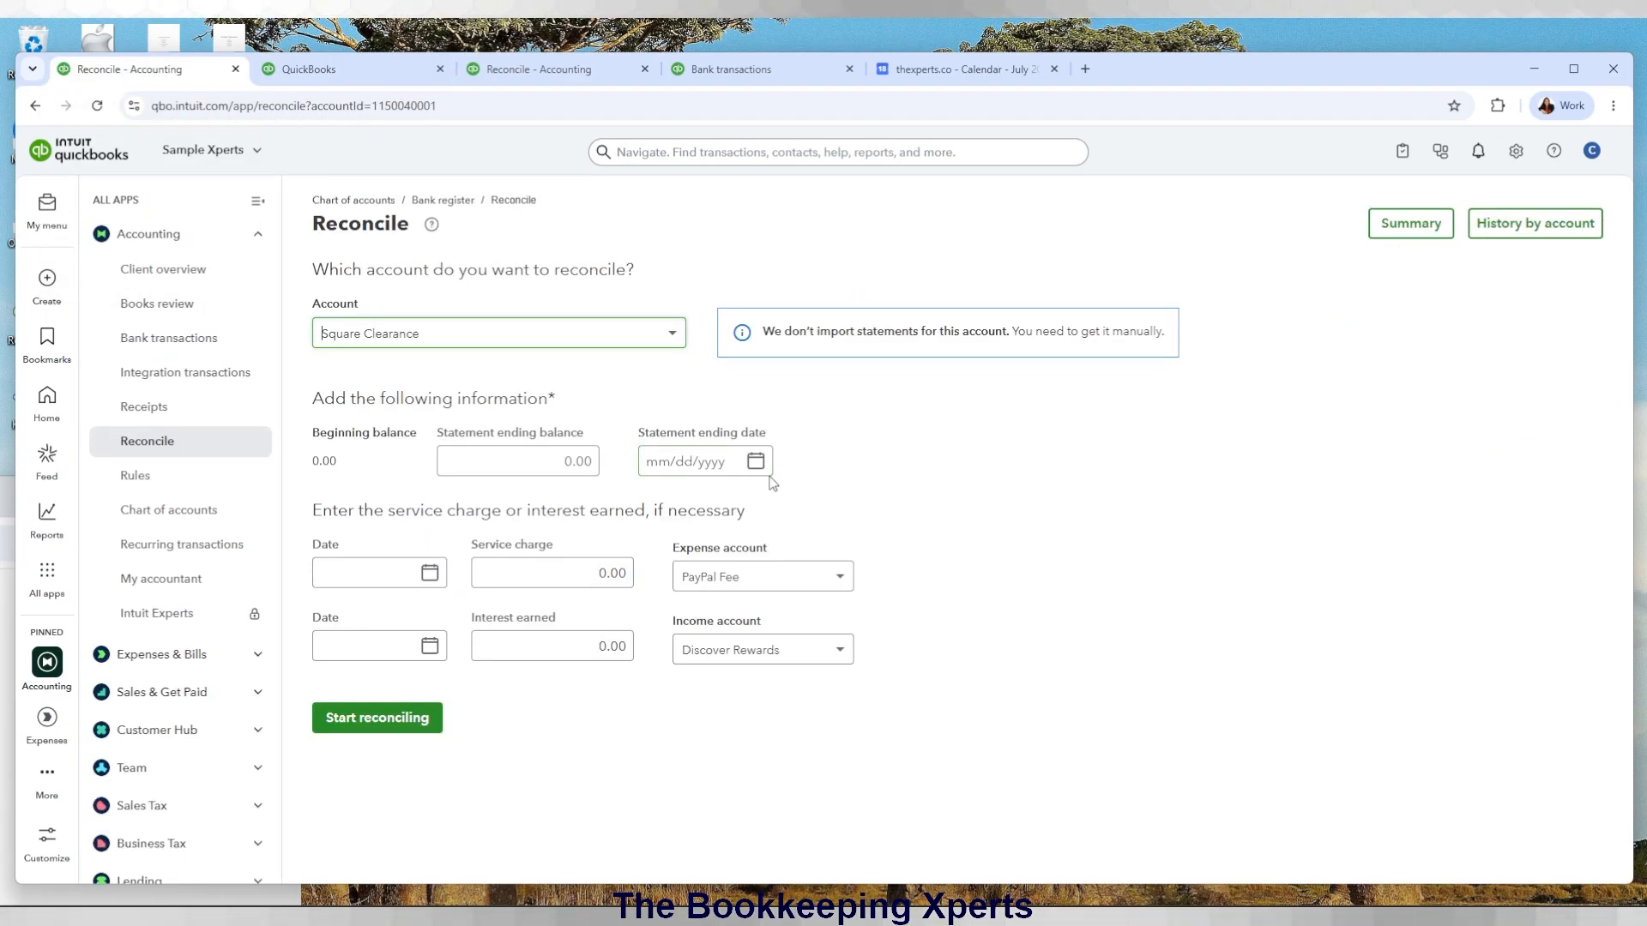
left_click(381, 104)
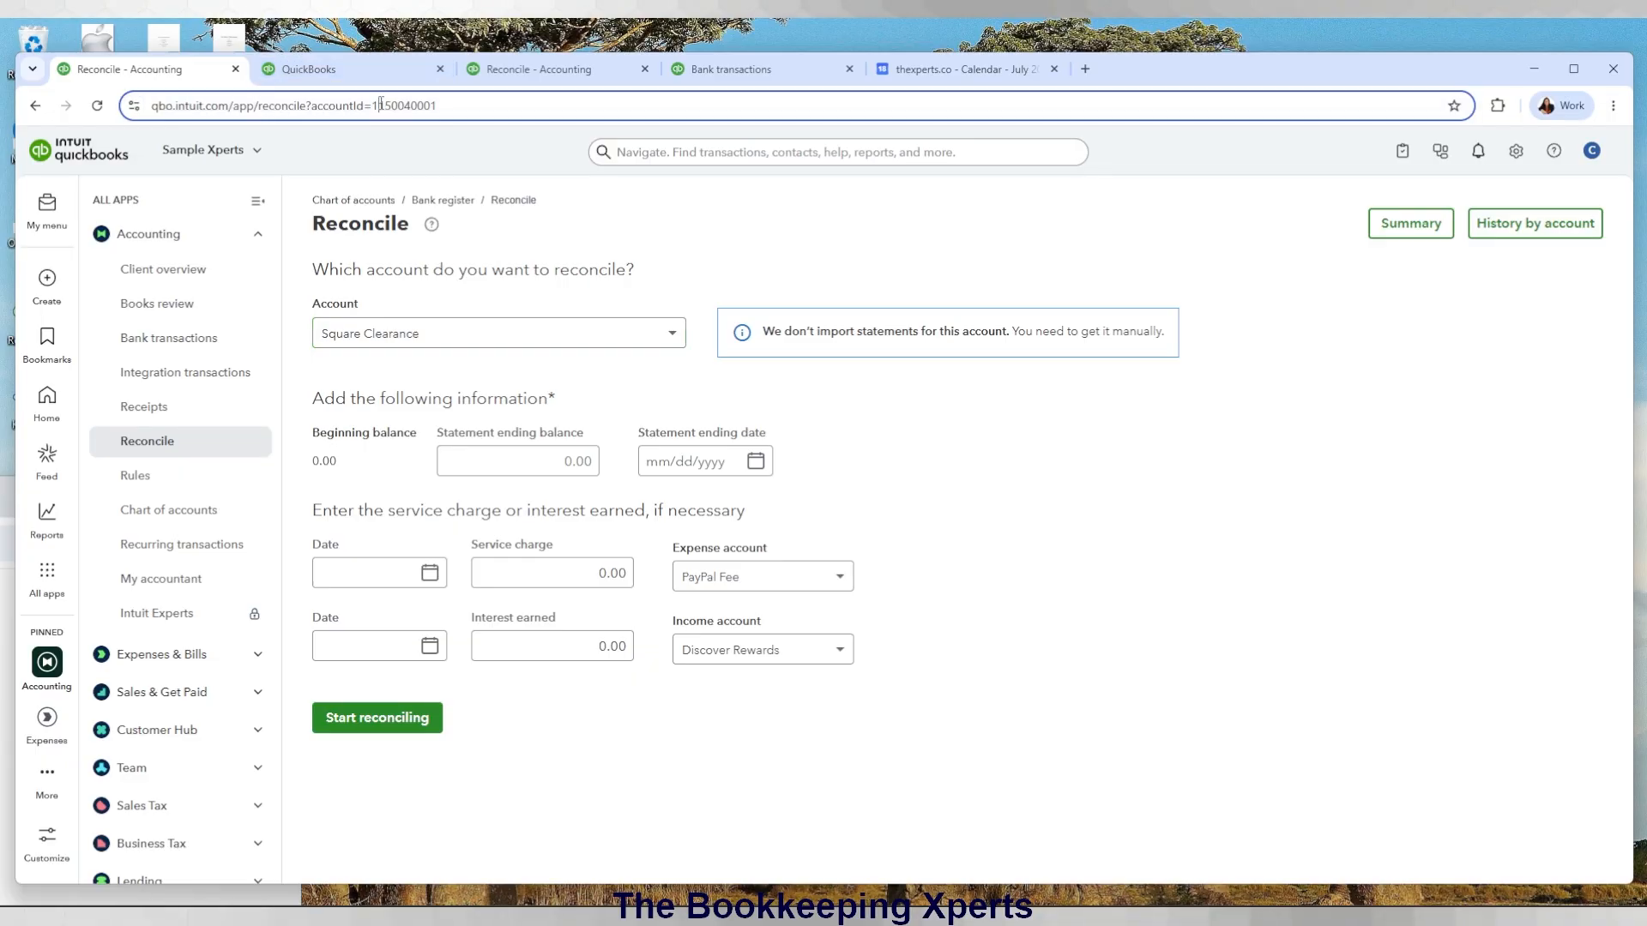
left_click(377, 71)
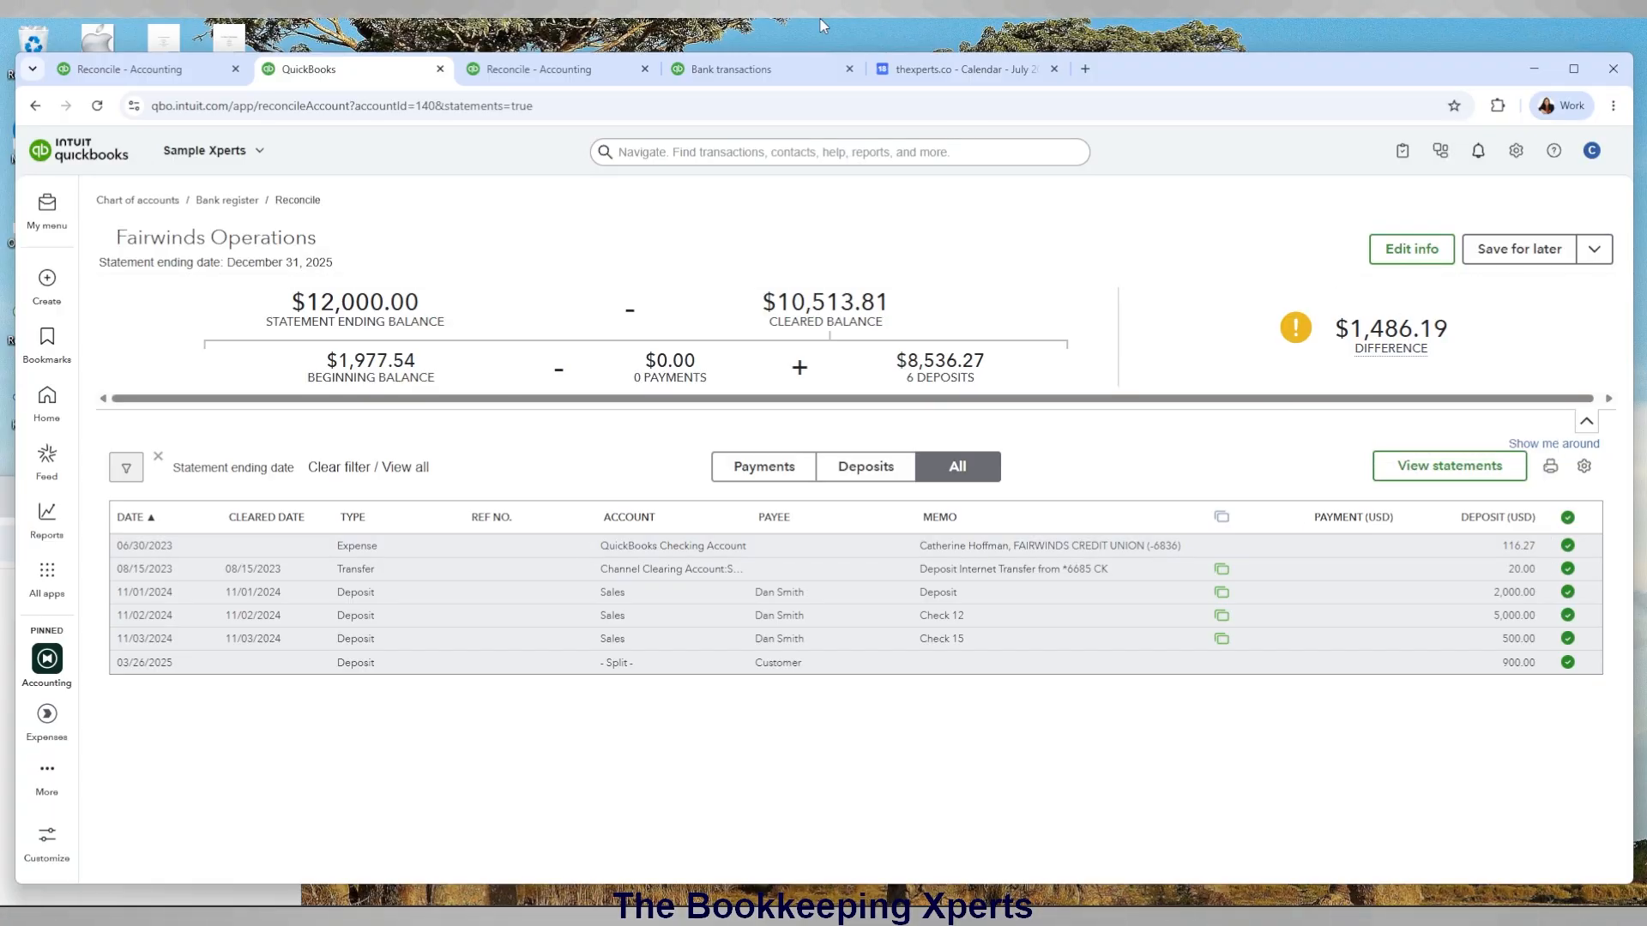
Save the 01/01/2026 journal entry that debits Fairwinds Operations and credits Retained Earnings, and close the other open view of the entry.
mouse_move(1222, 601)
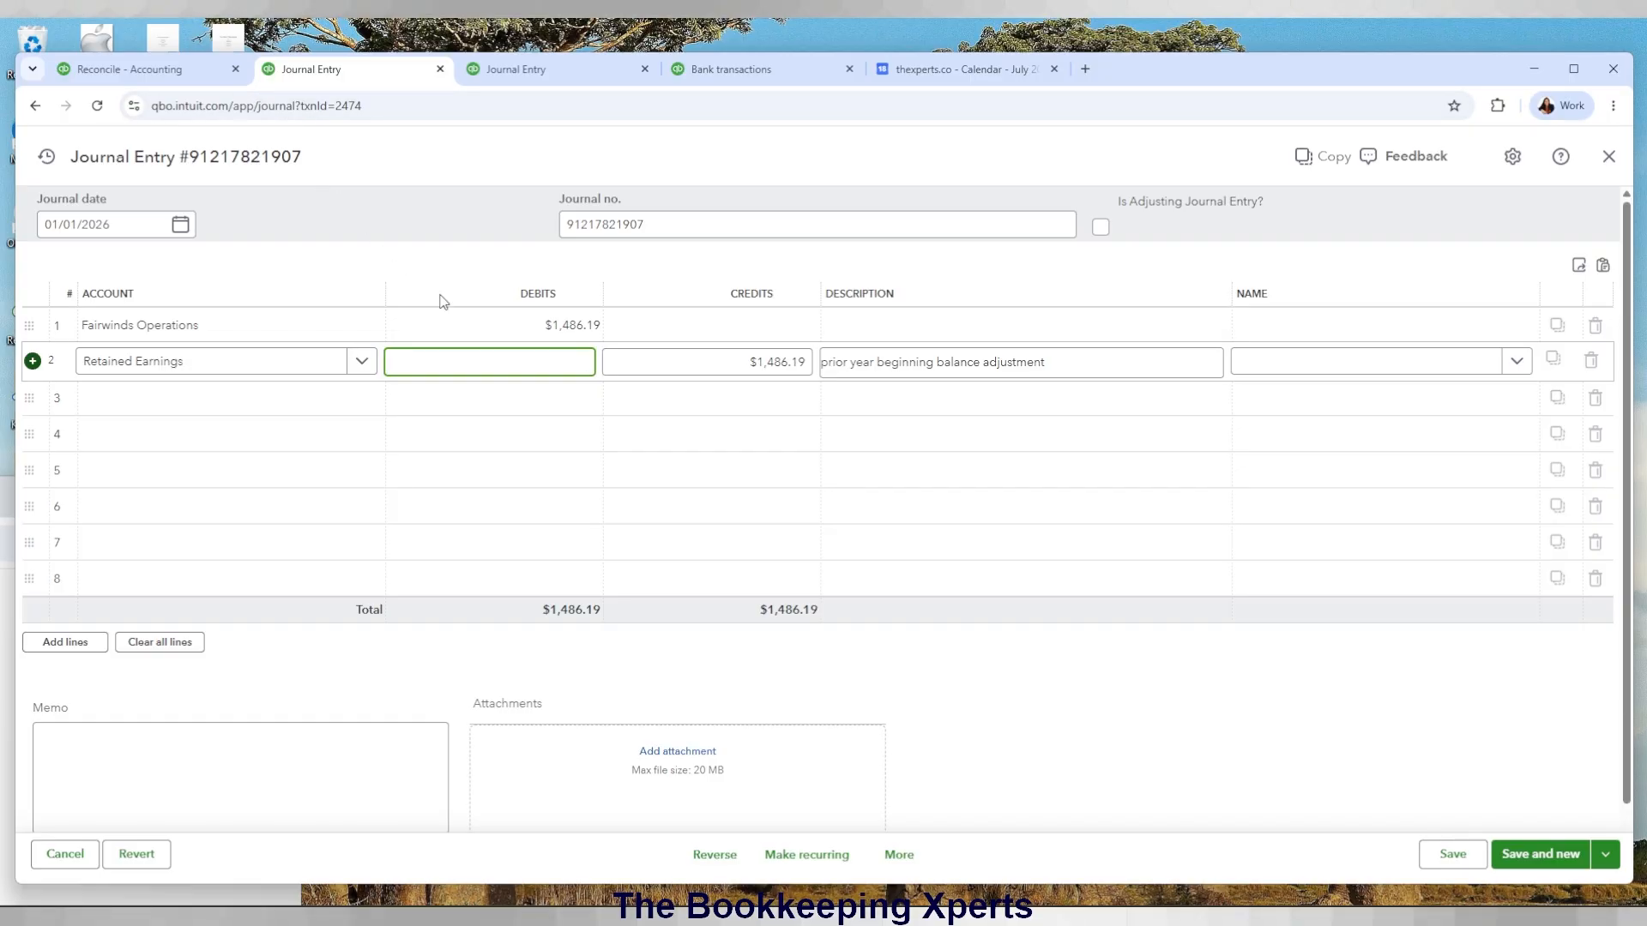
left_click(1443, 854)
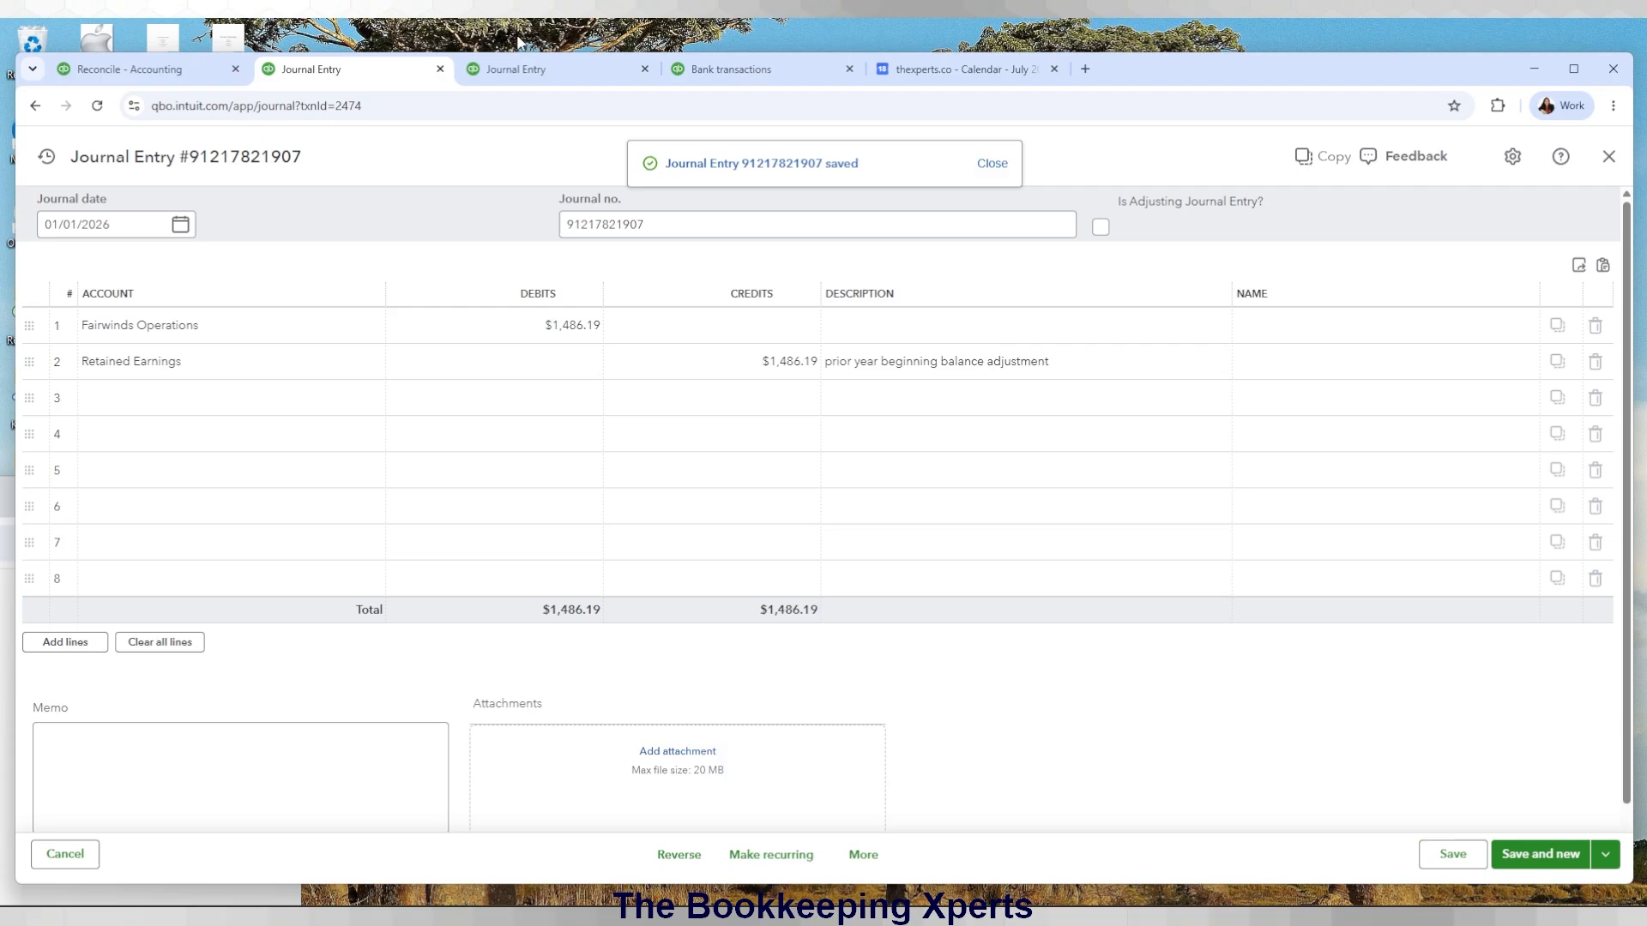
left_click(517, 69)
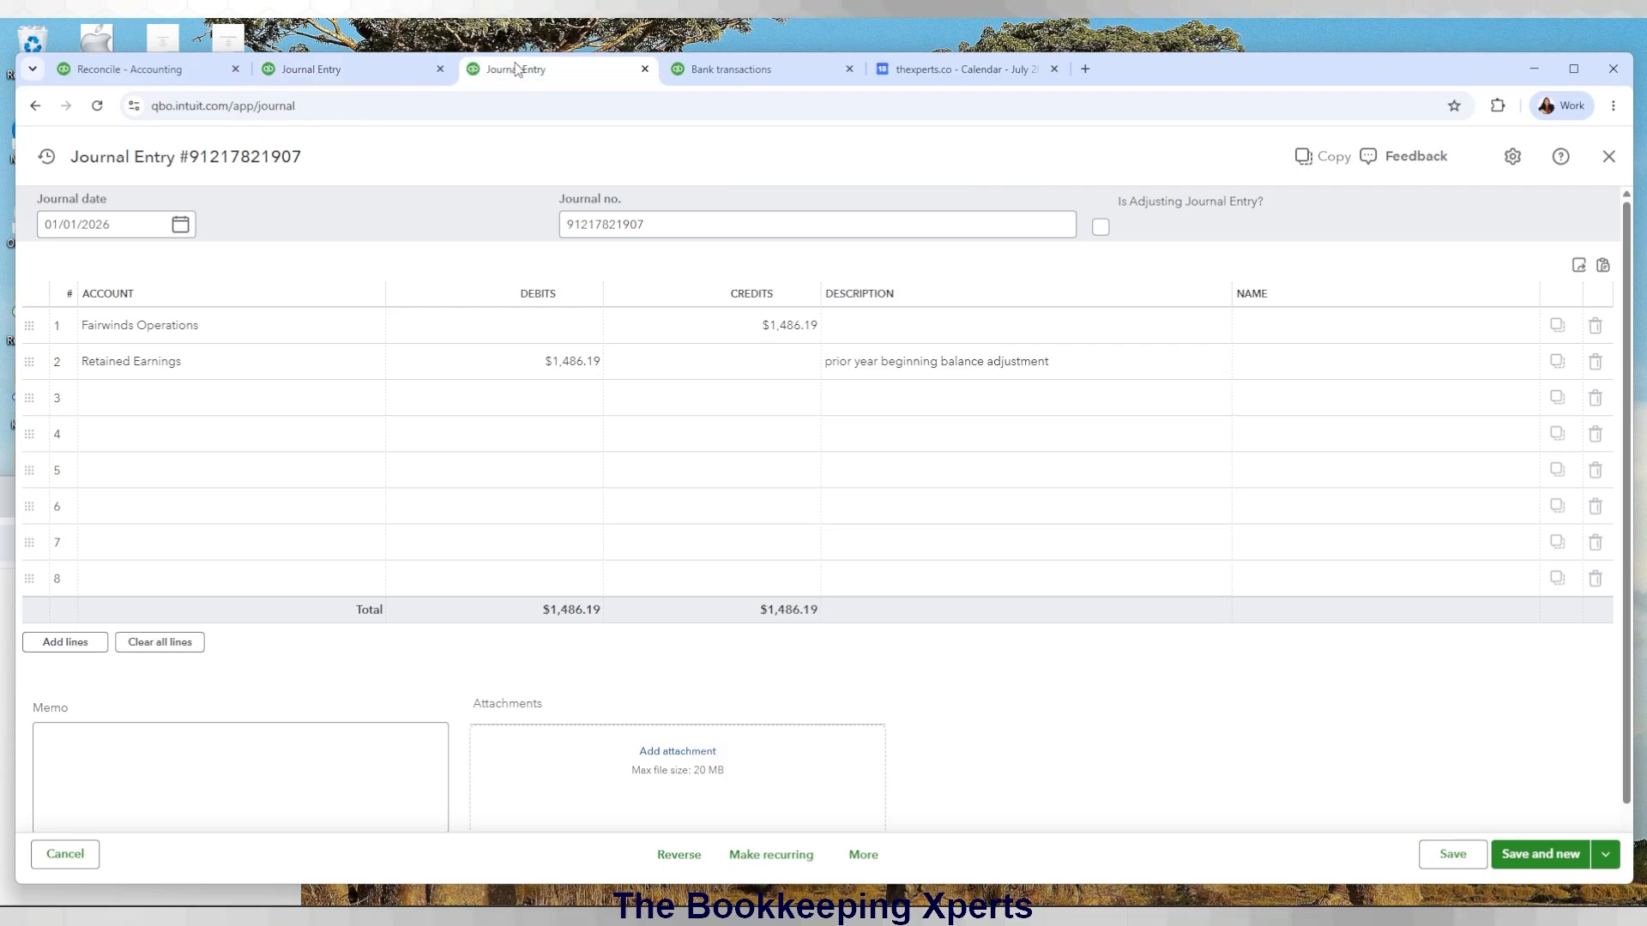
left_click(1608, 156)
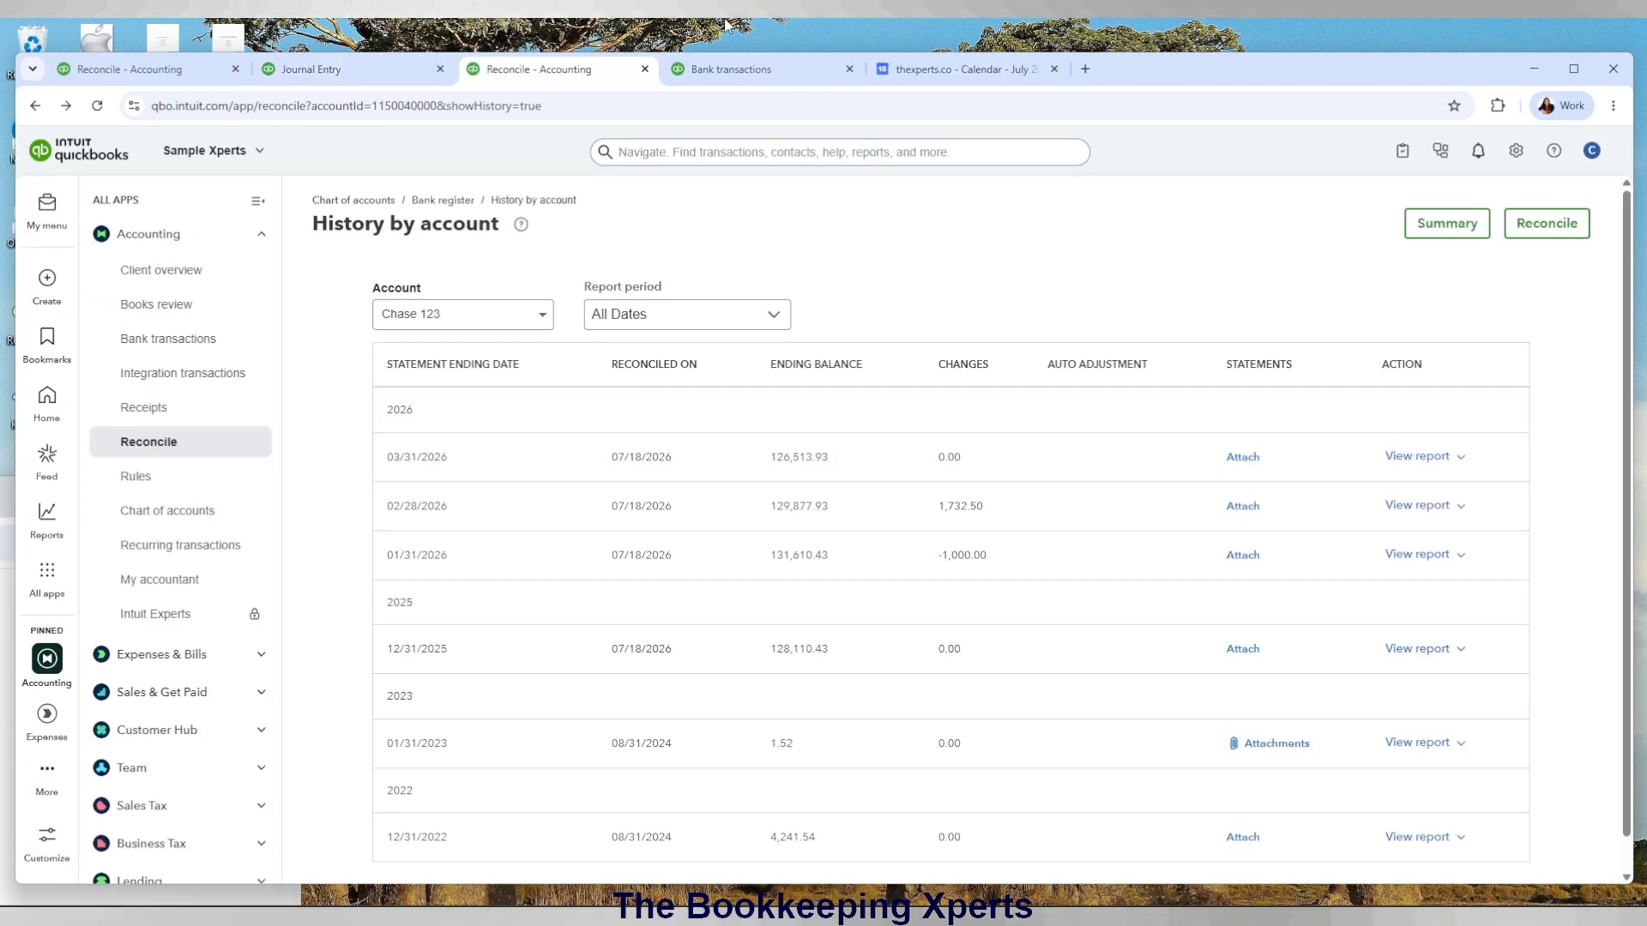
Return to the reconciliation account selection and change the account from Square Clearance to Fairwinds Operations.
left_click(703, 74)
left_click(553, 66)
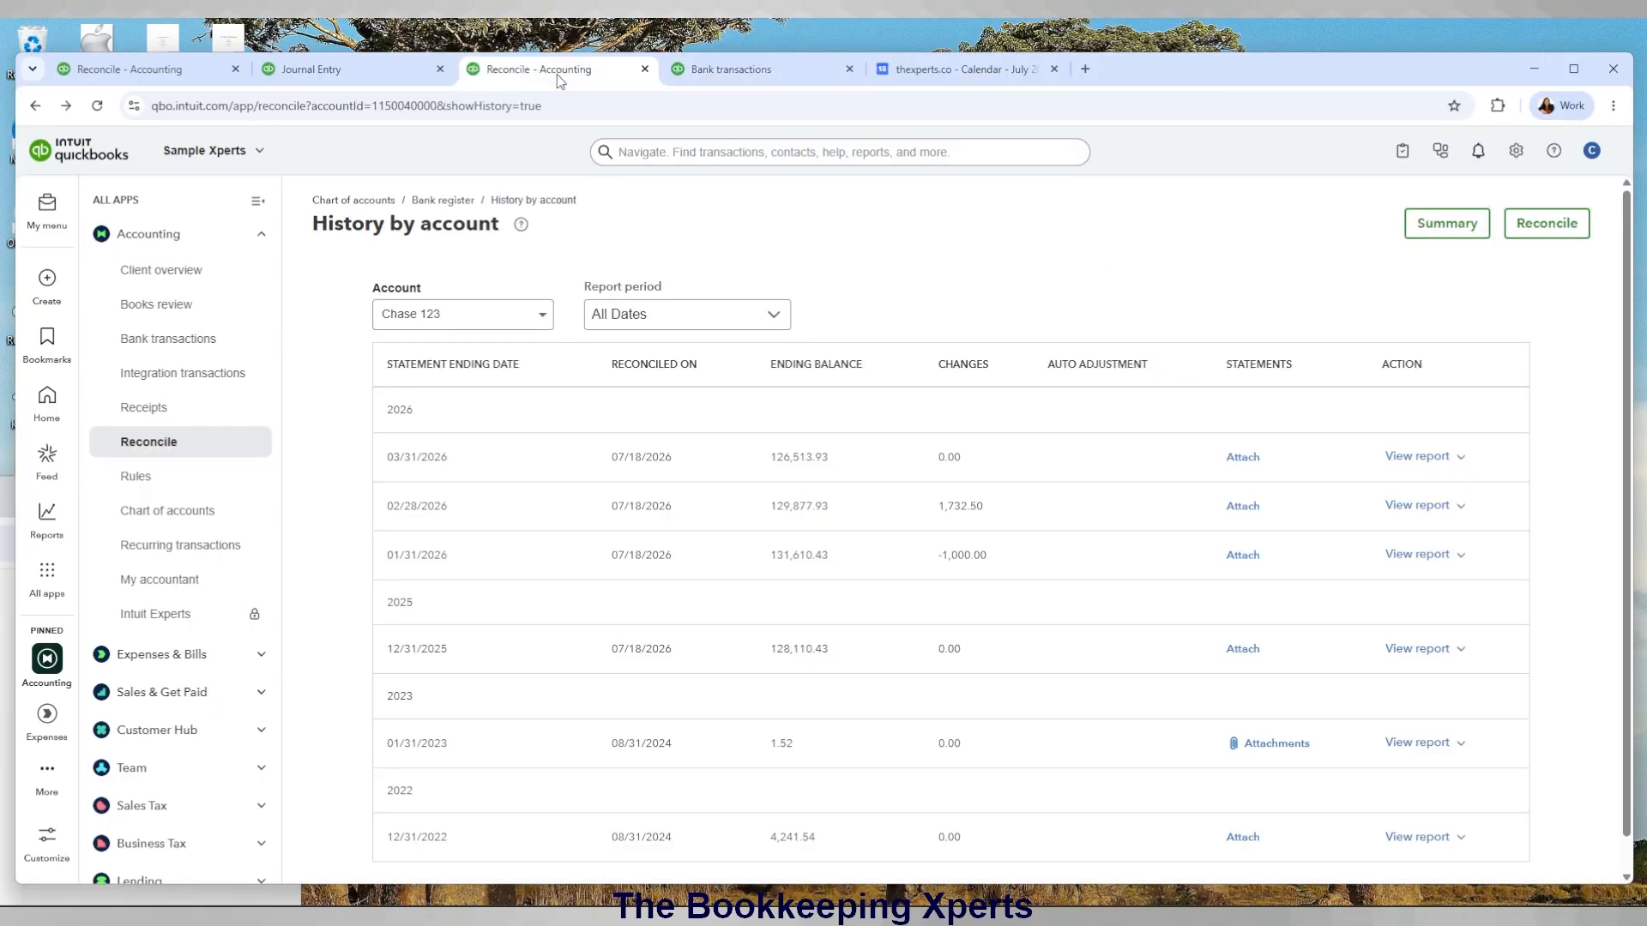
left_click(335, 74)
left_click(167, 70)
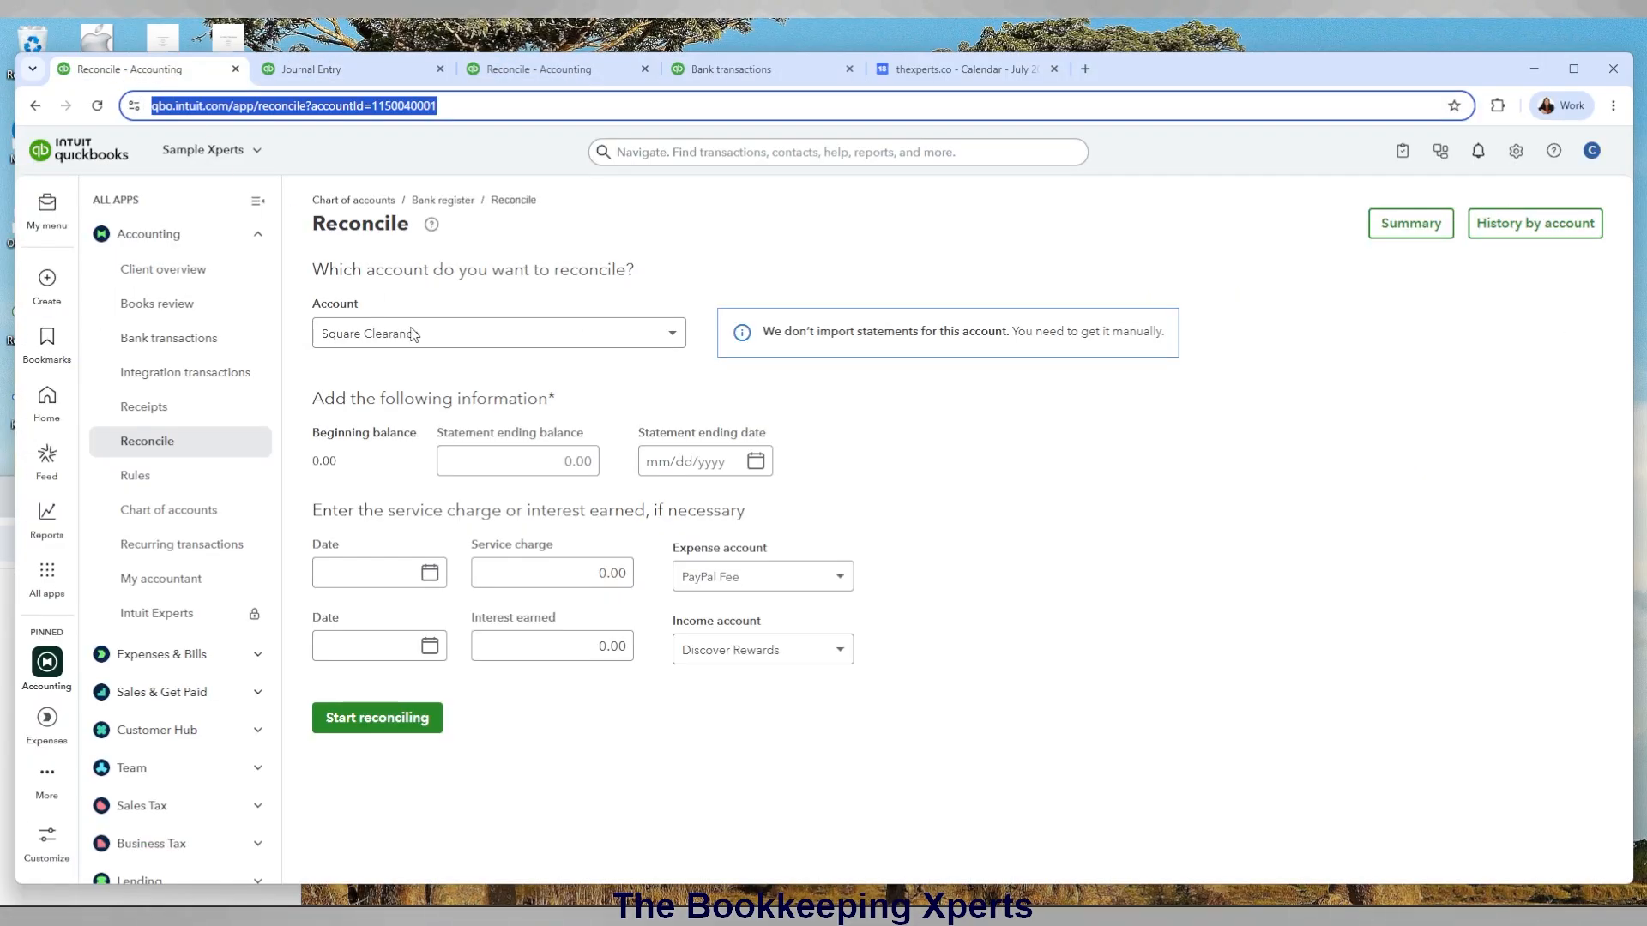
left_click(517, 332)
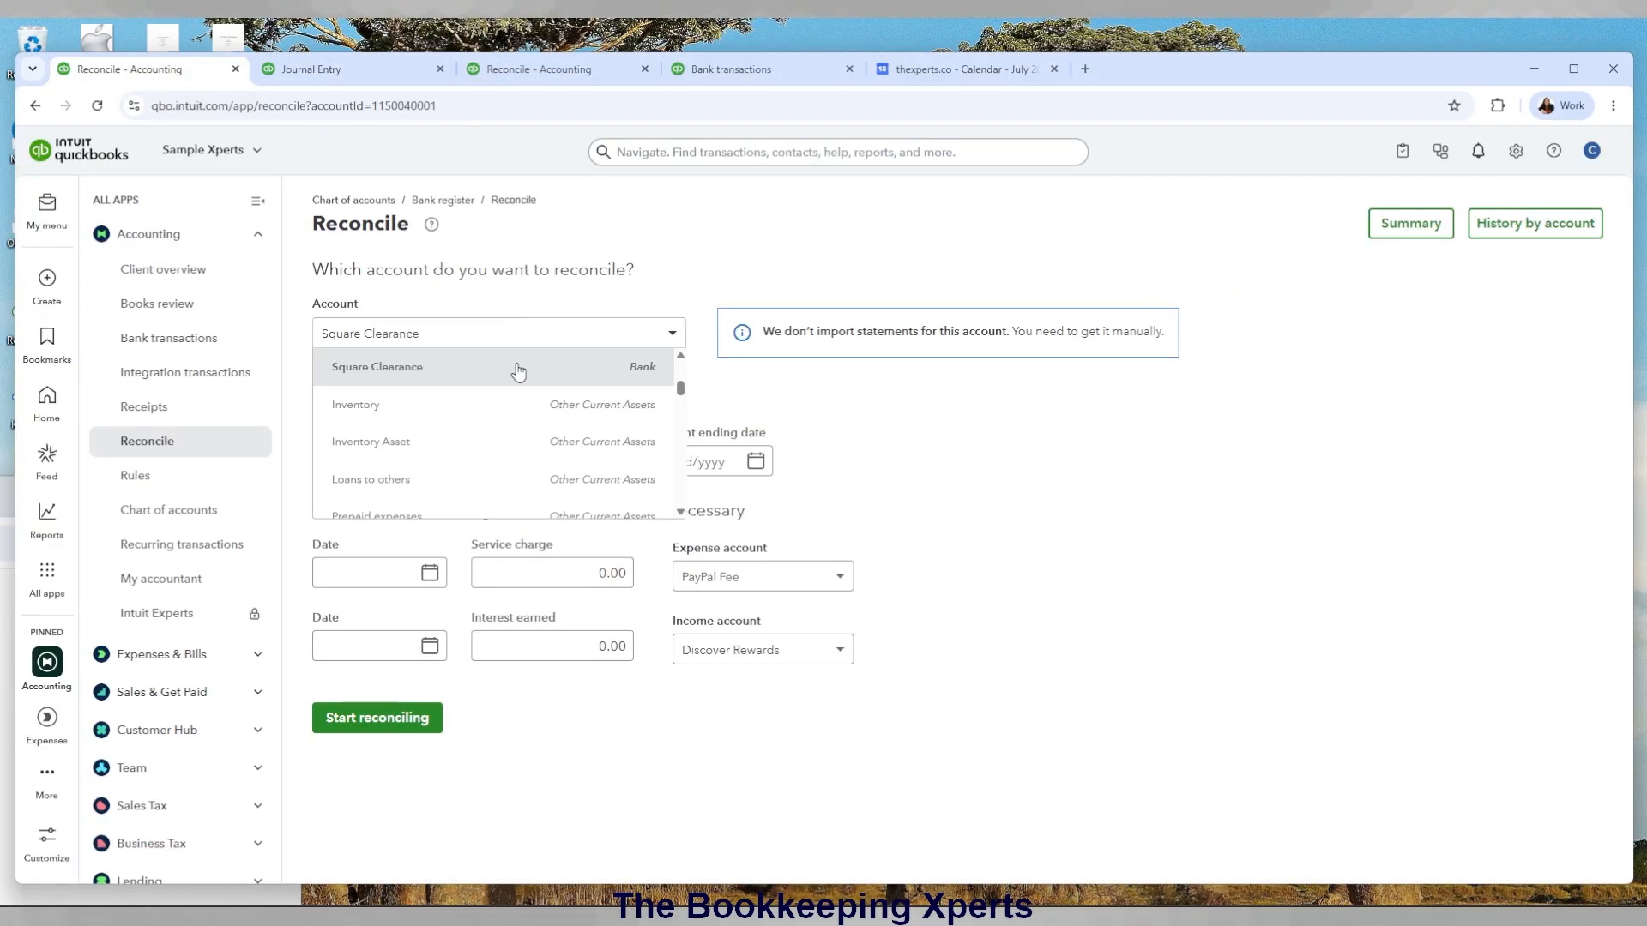
scroll(513, 377, "up", 10)
scroll(511, 388, "down", 5)
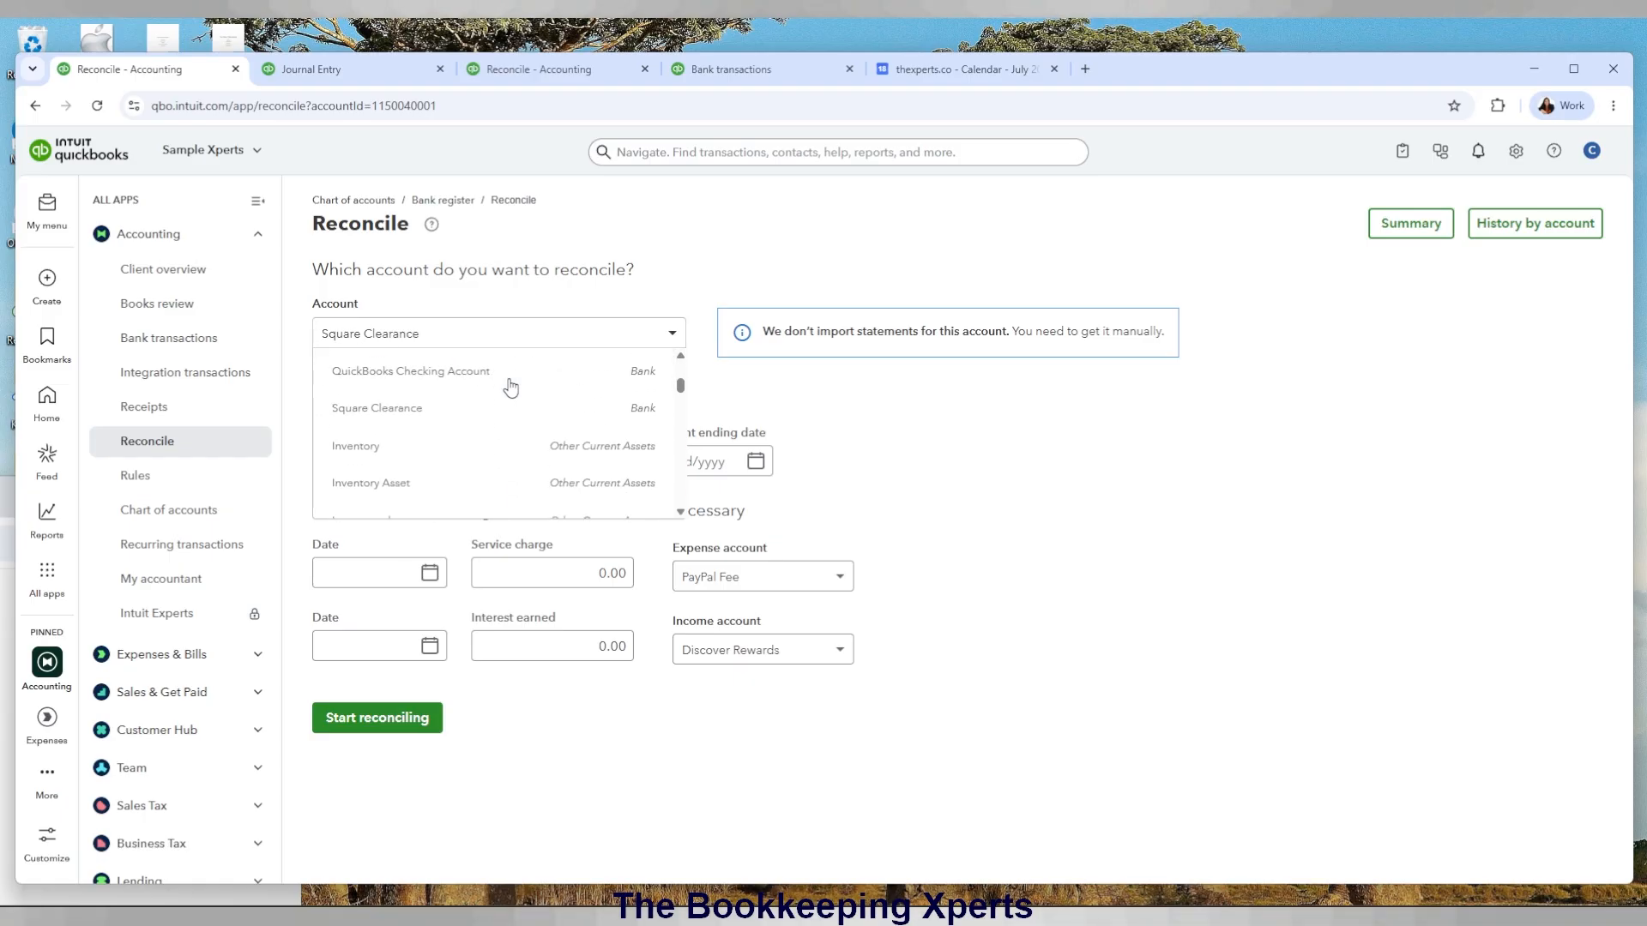
scroll(511, 388, "down", 2)
scroll(511, 388, "up", 10)
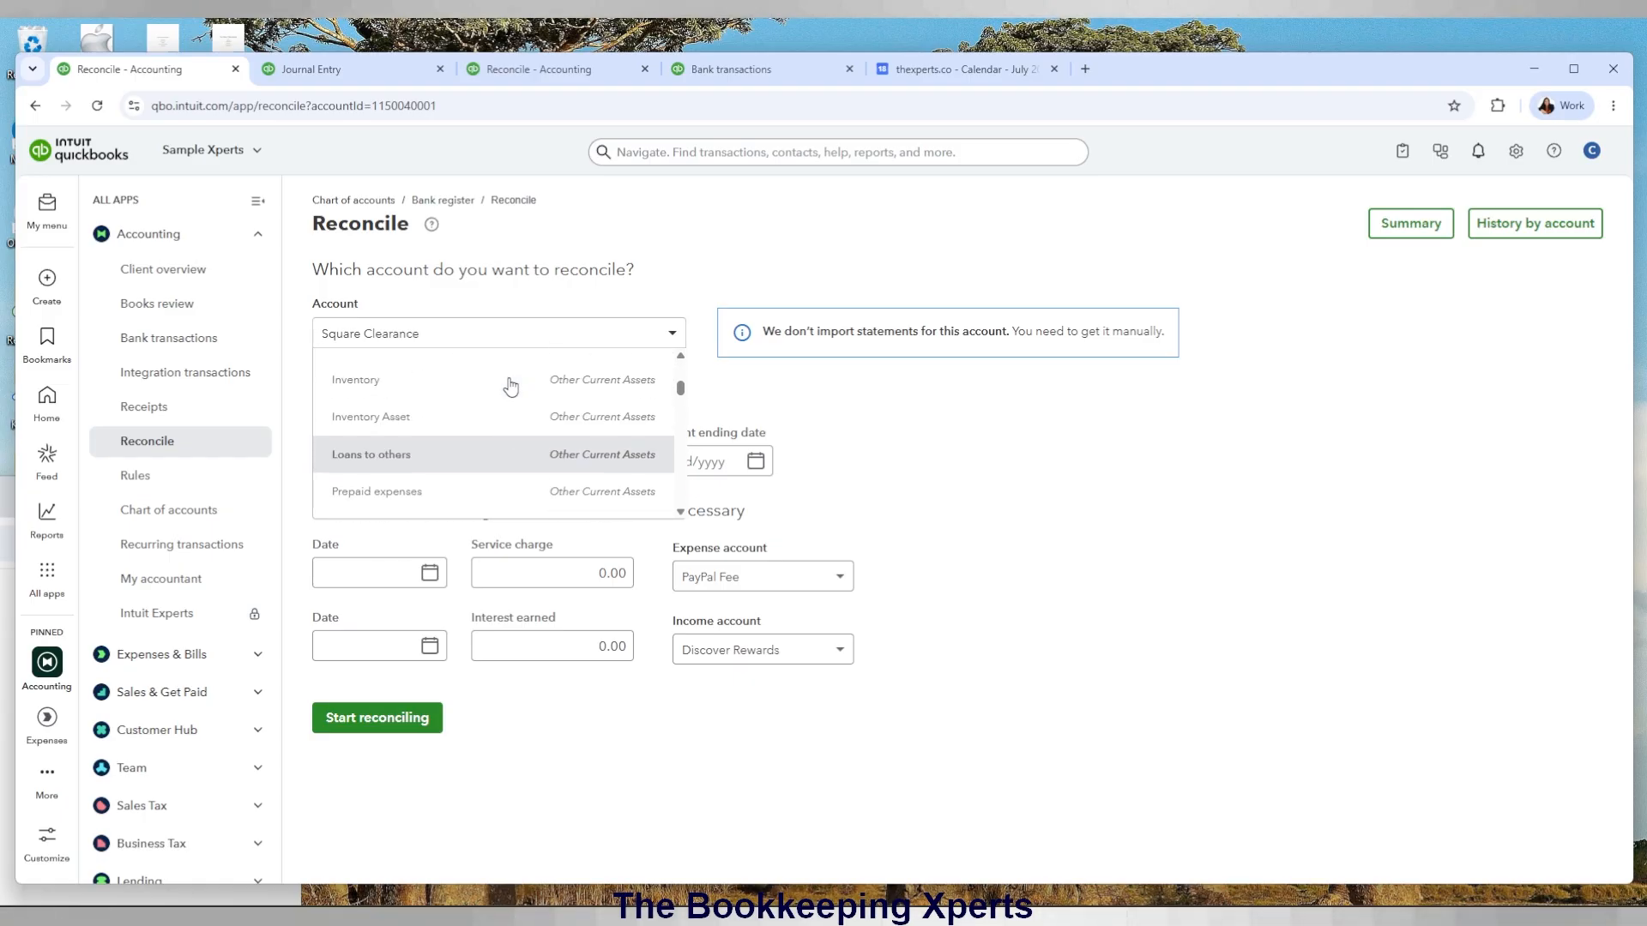
scroll(511, 388, "down", 1)
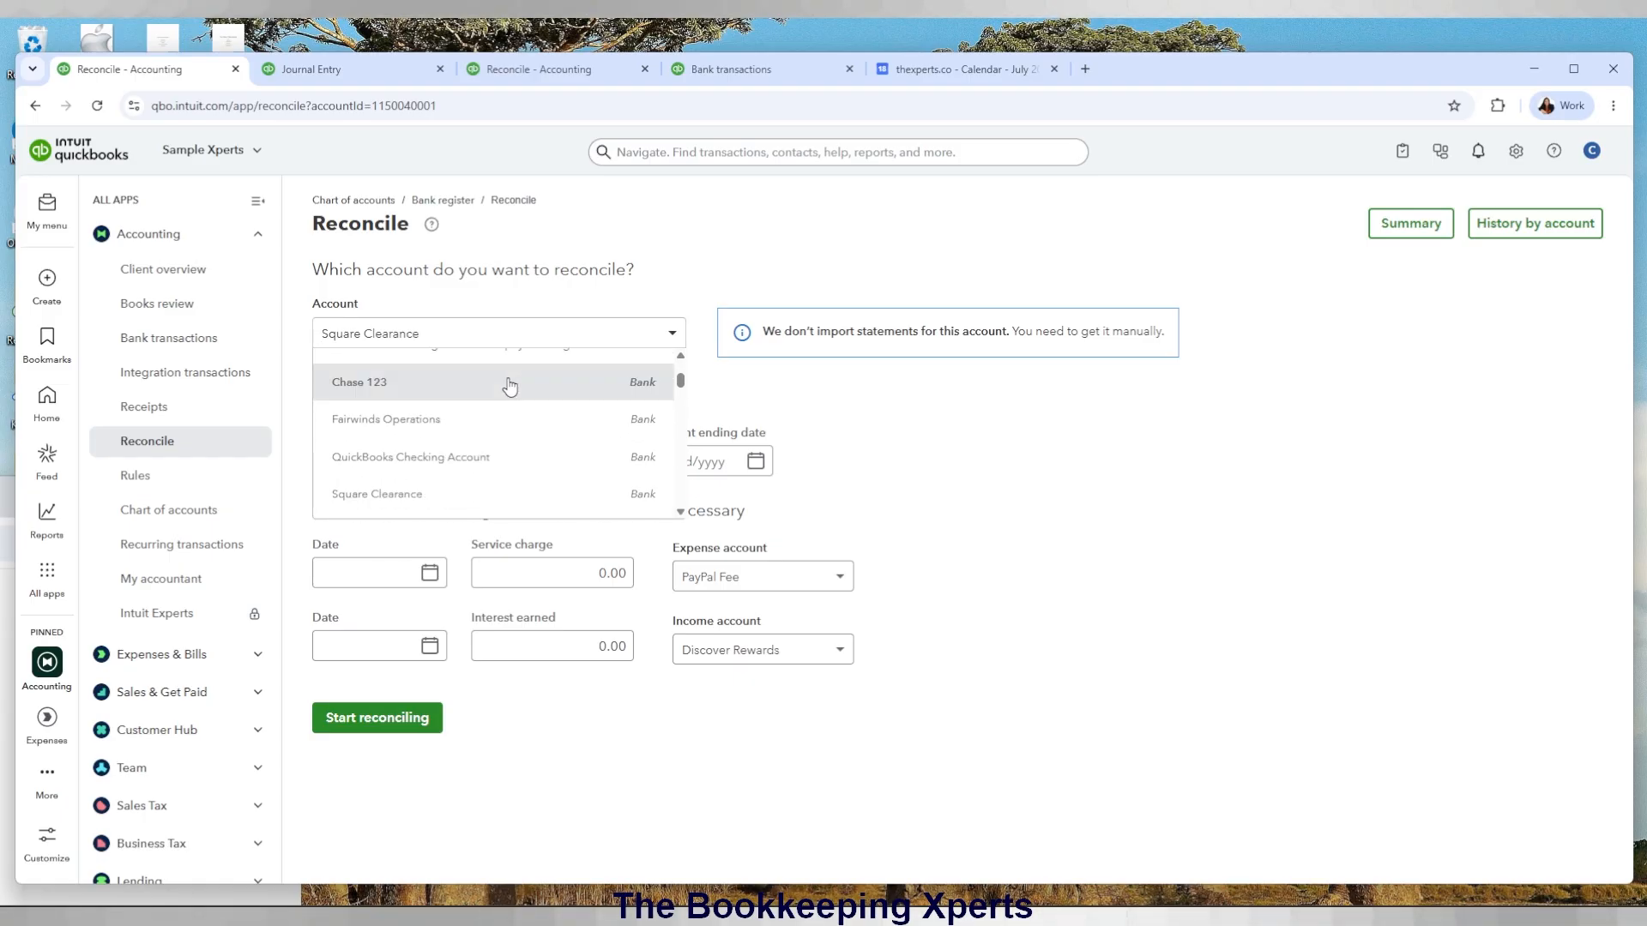
left_click(455, 426)
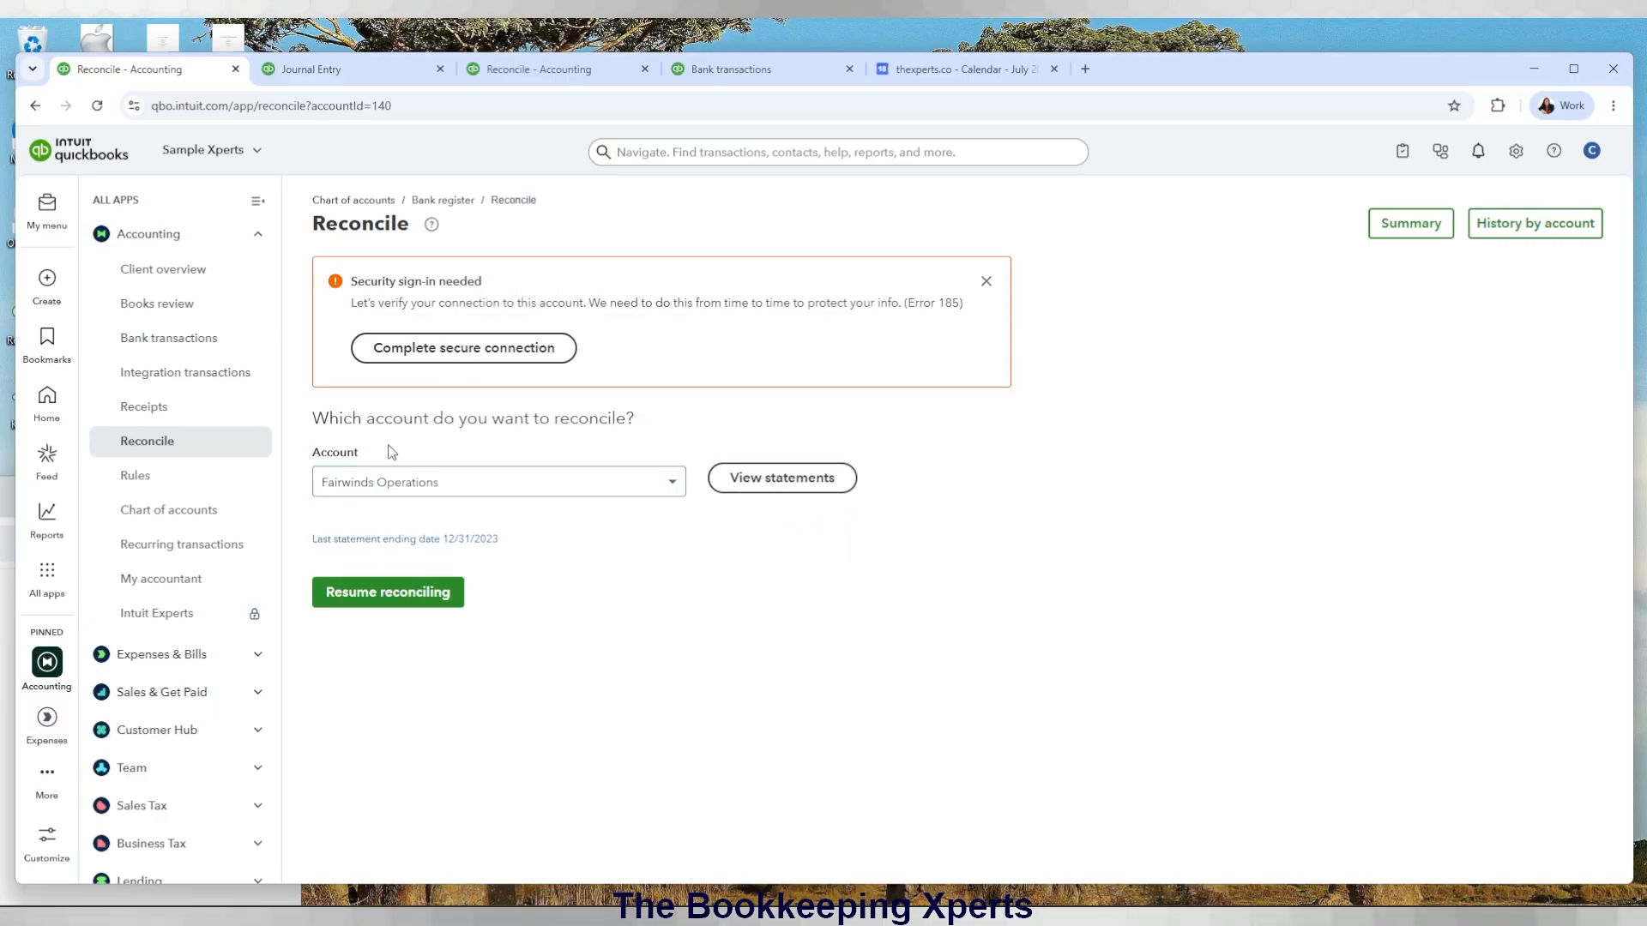
Resume the Fairwinds Operations reconciliation, keep the 01/01/2026 journal entry marked as cleared, and finish the reconciliation.
left_click(388, 593)
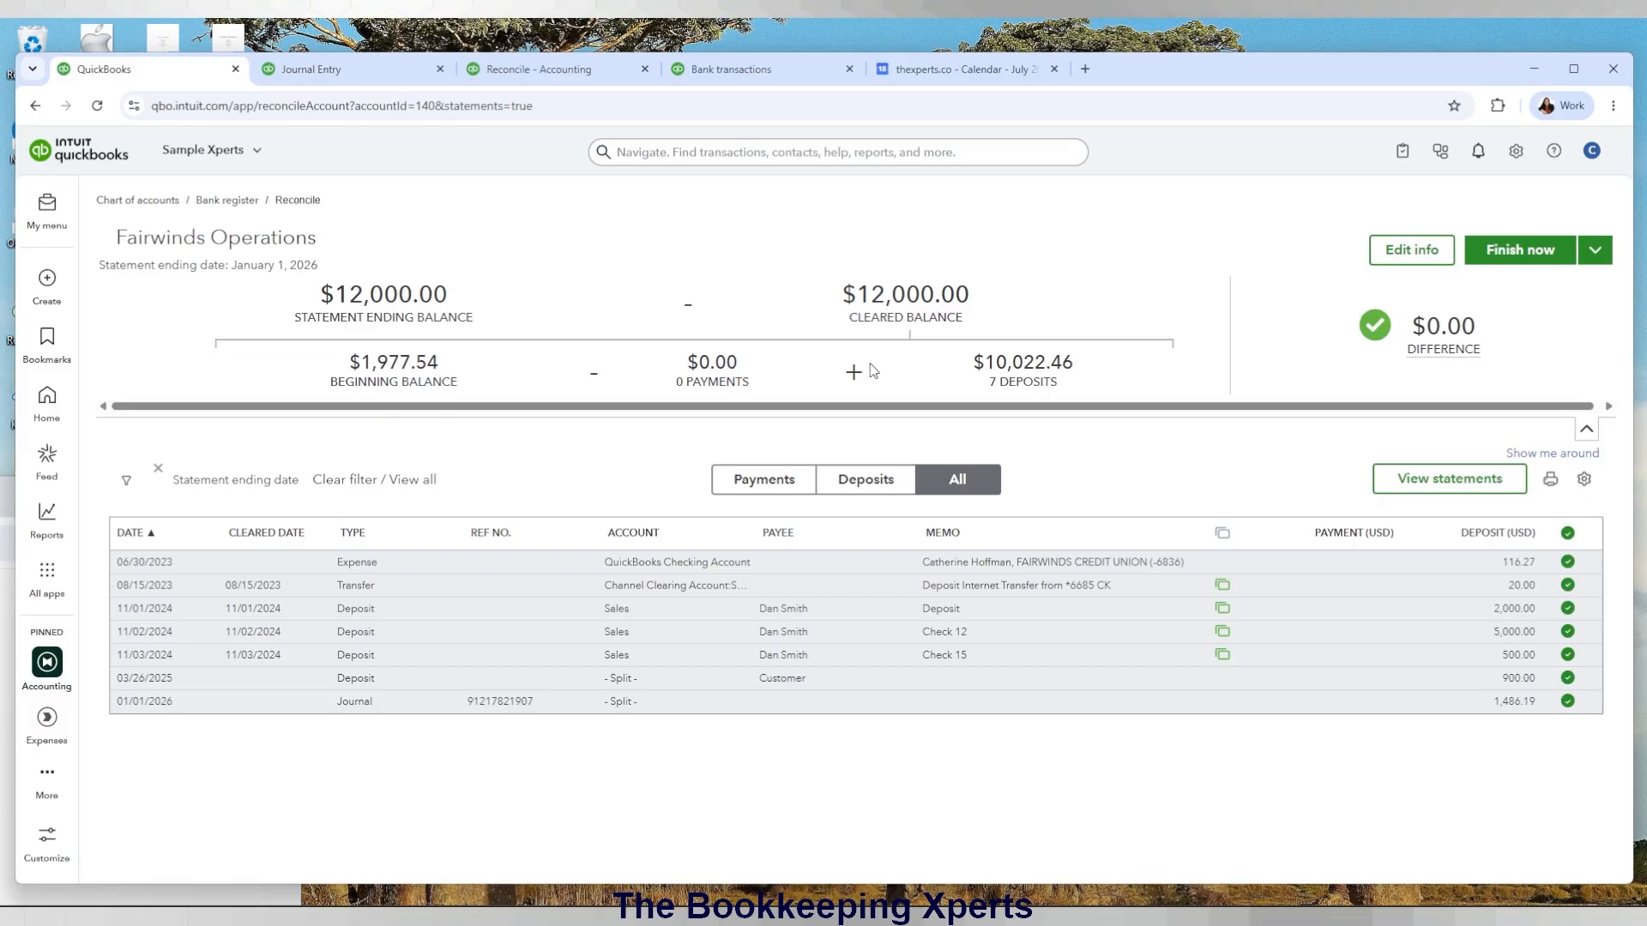
left_click(1566, 702)
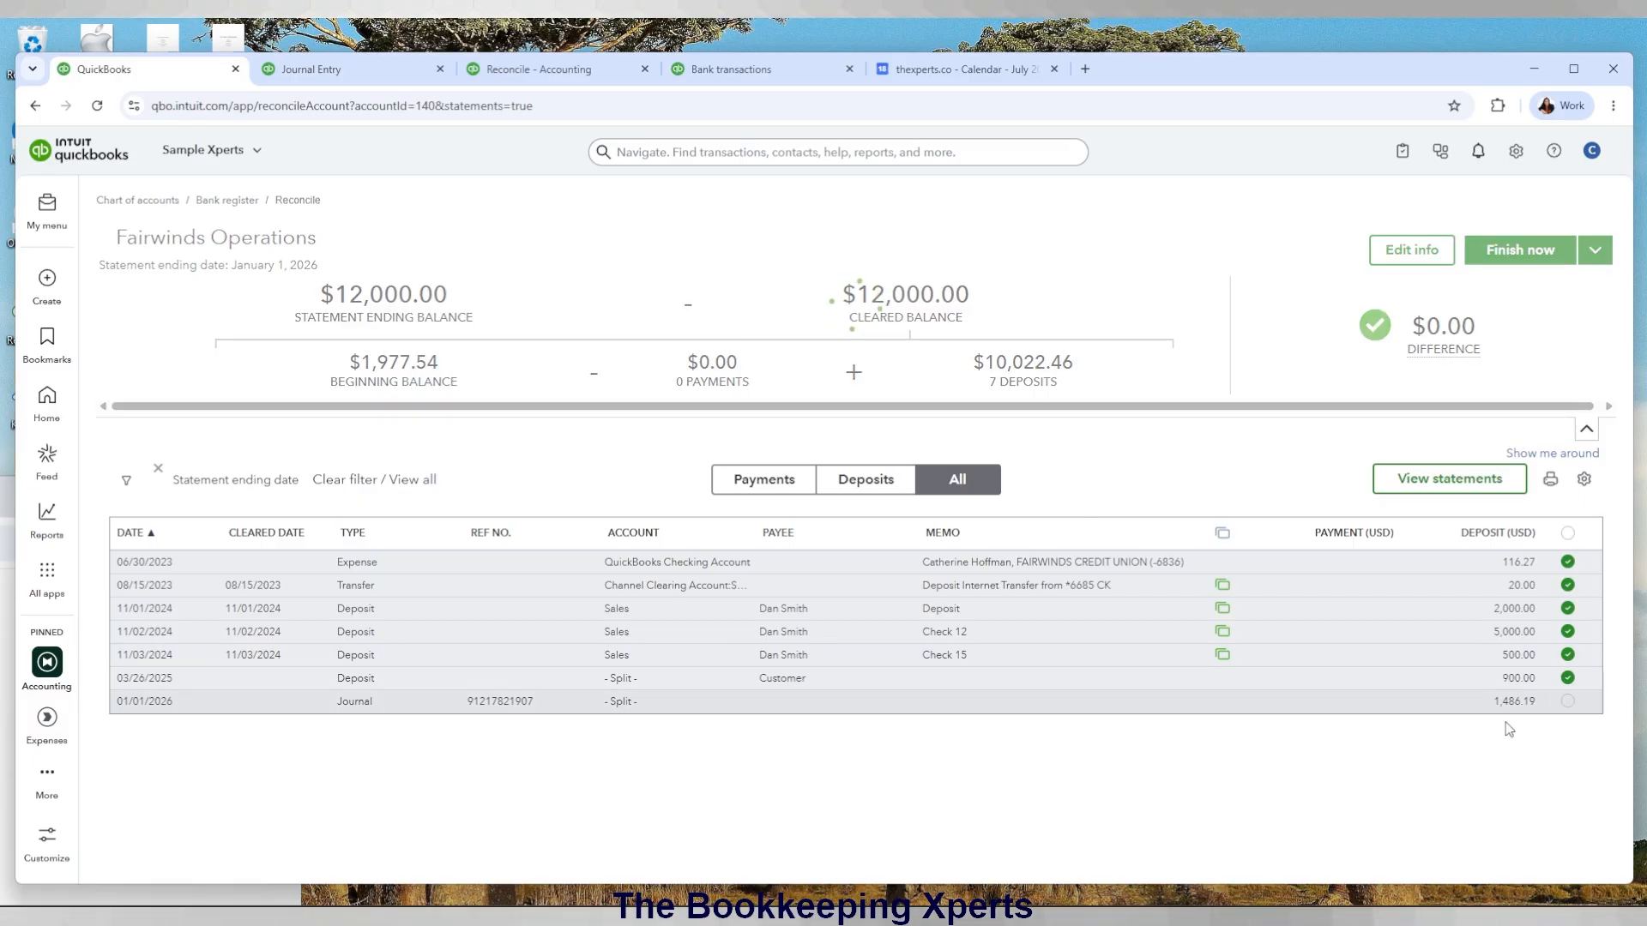
left_click(1566, 701)
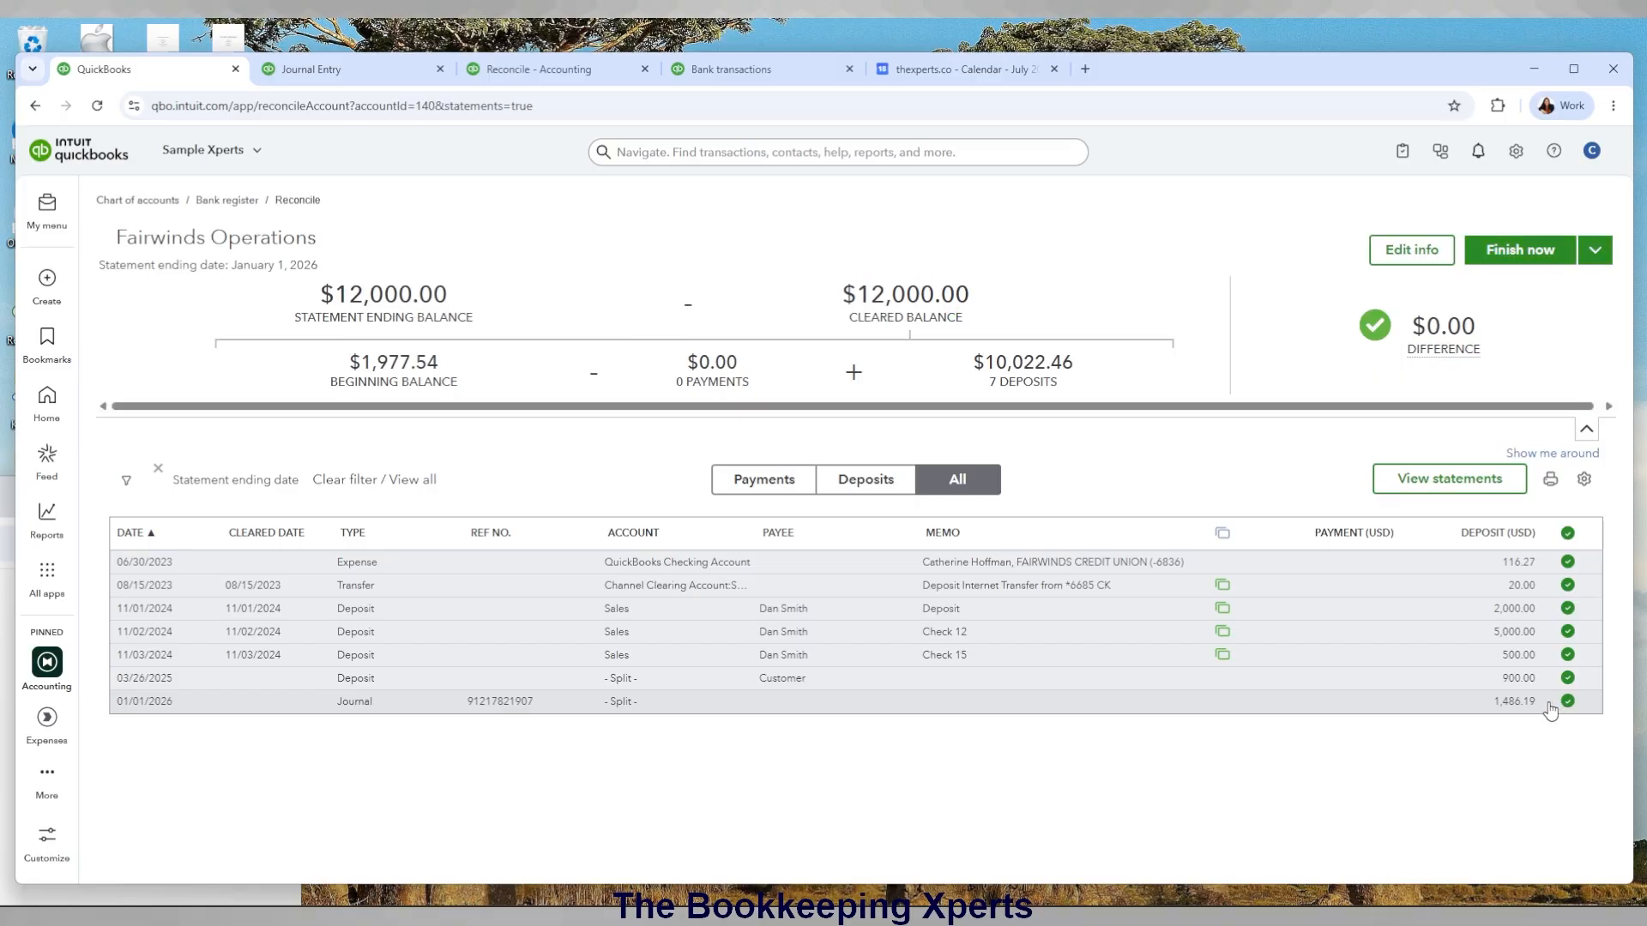
mouse_move(1442, 343)
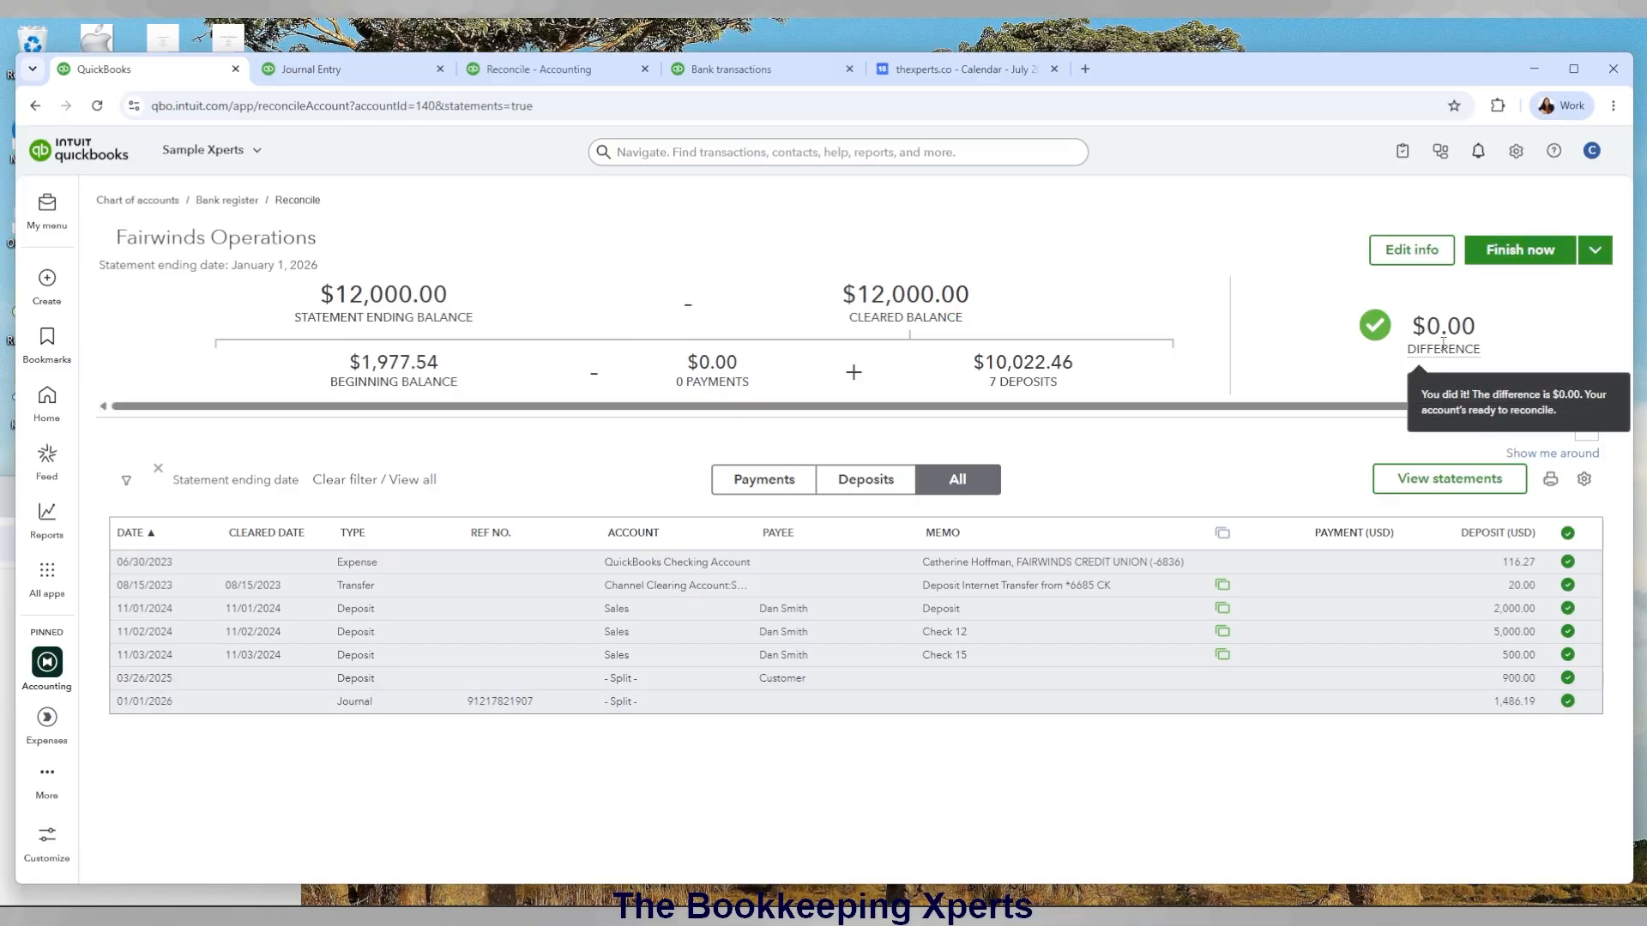
left_click(1523, 255)
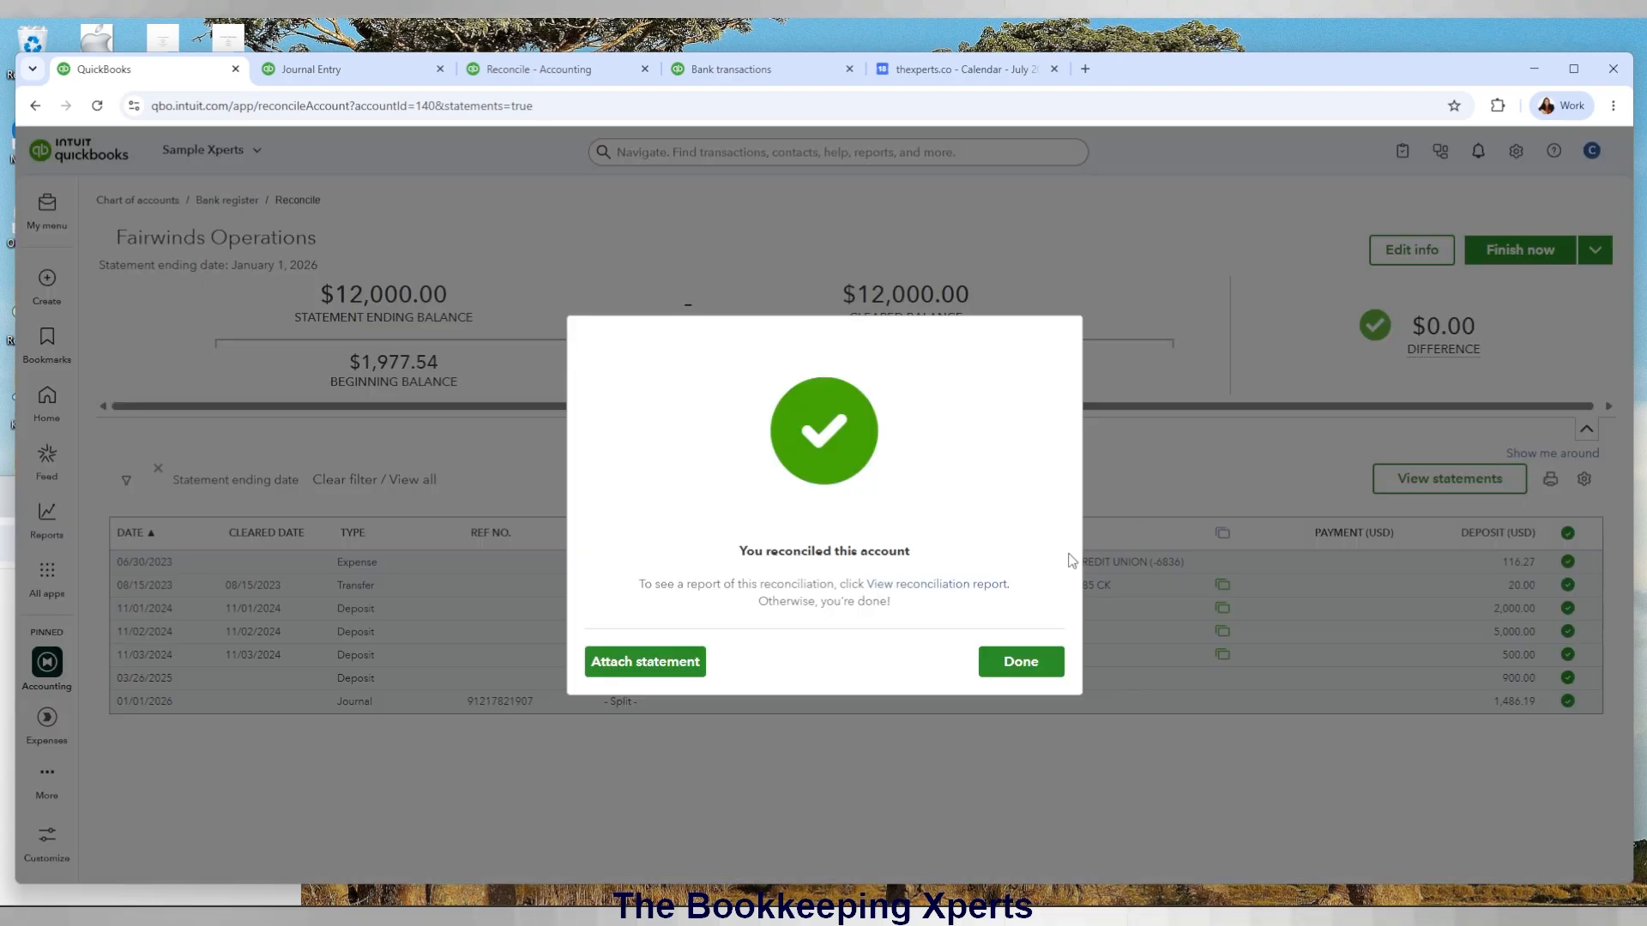
left_click(1043, 666)
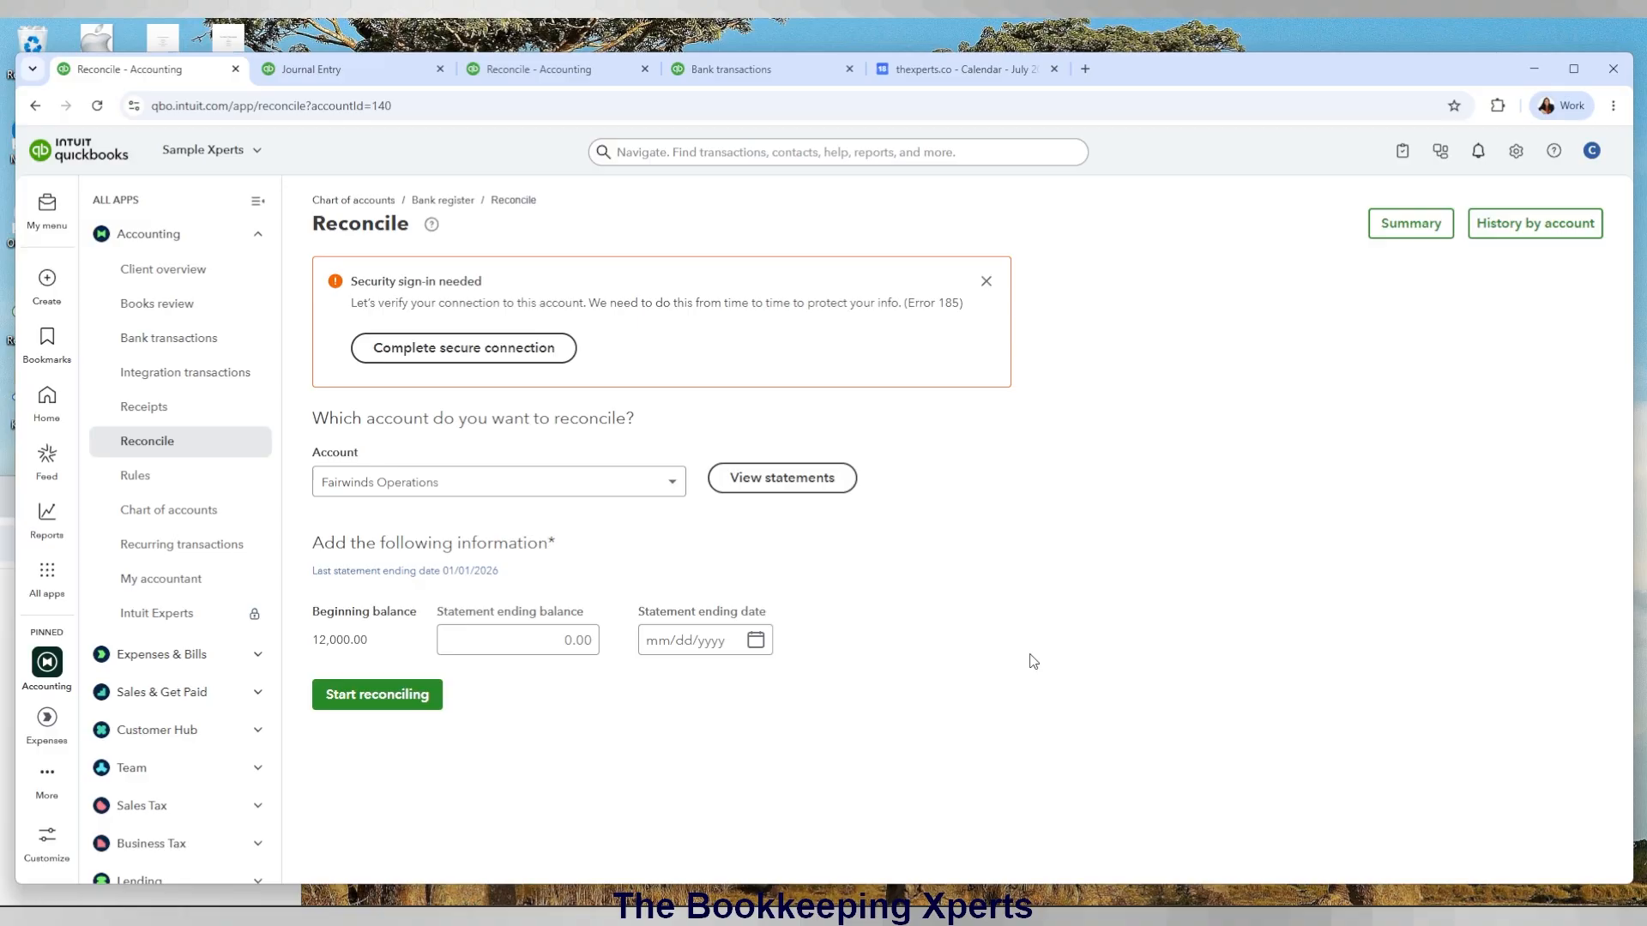
Look through the other open QuickBooks pages and close the remaining view of the 01/01/2026 journal entry.
left_click(555, 69)
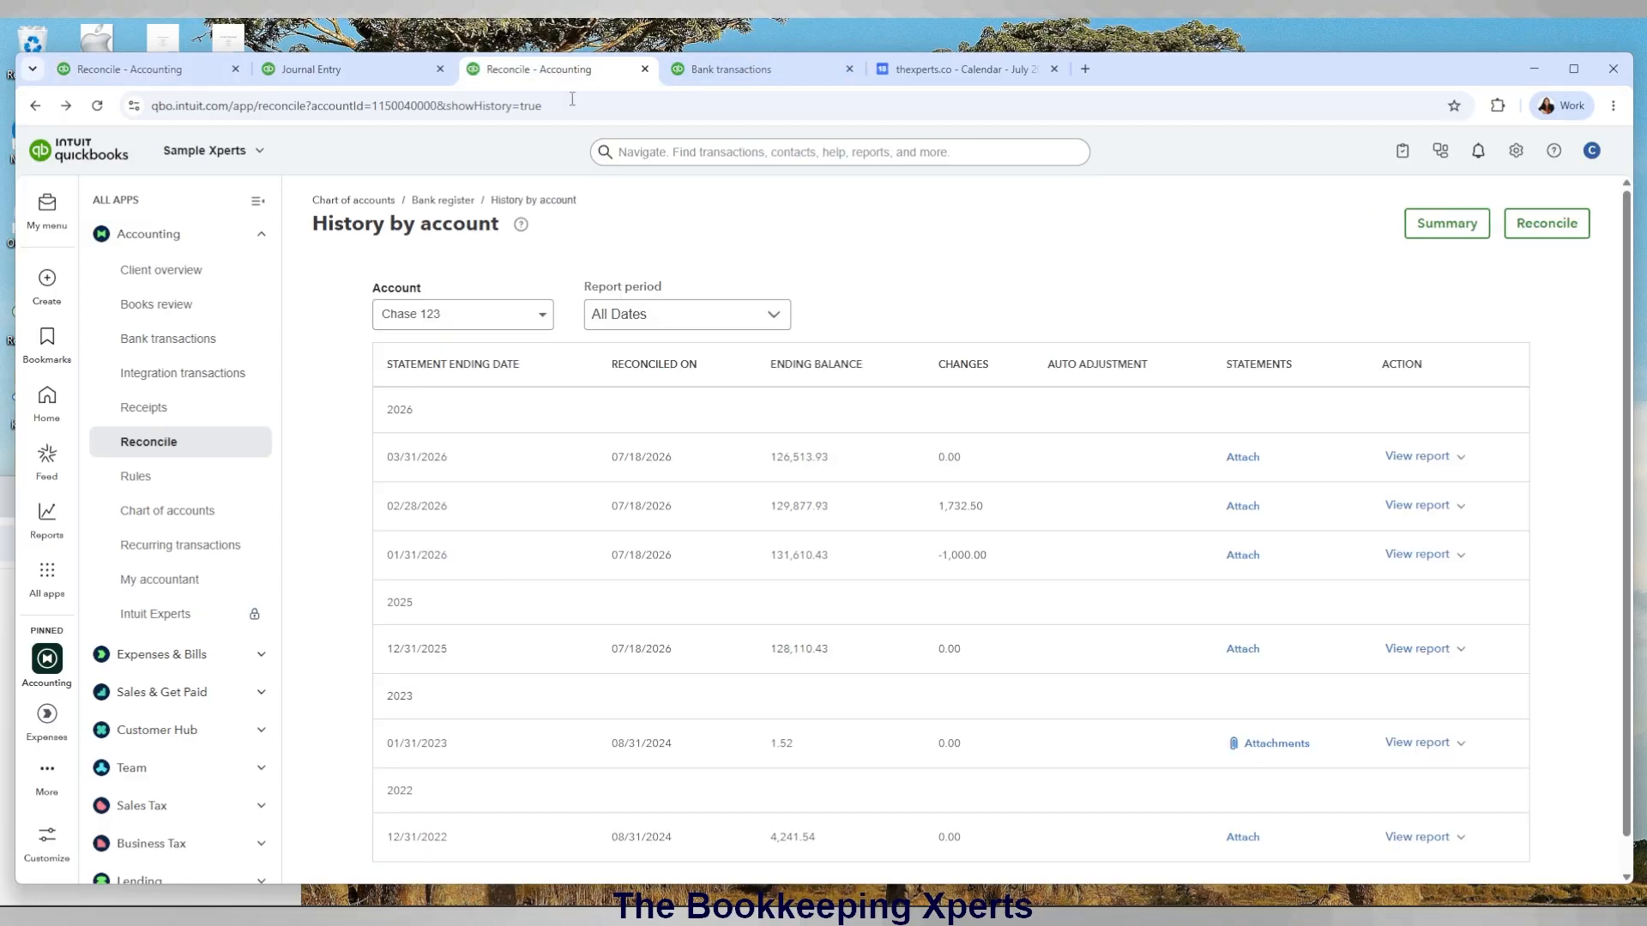
left_click(694, 69)
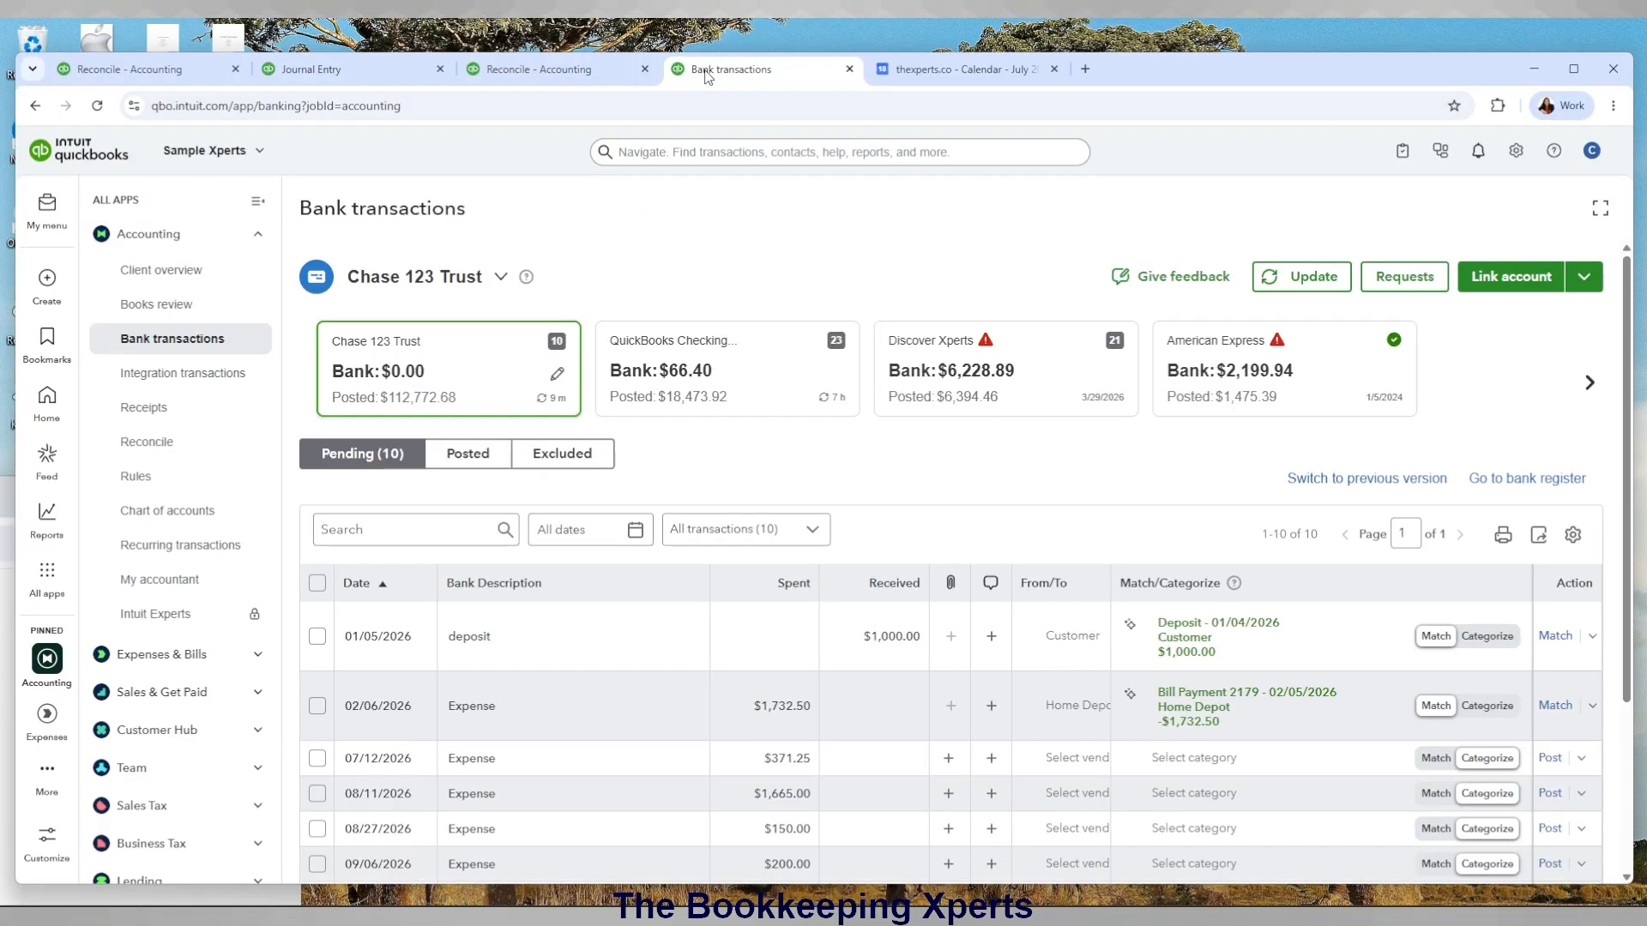
left_click(559, 67)
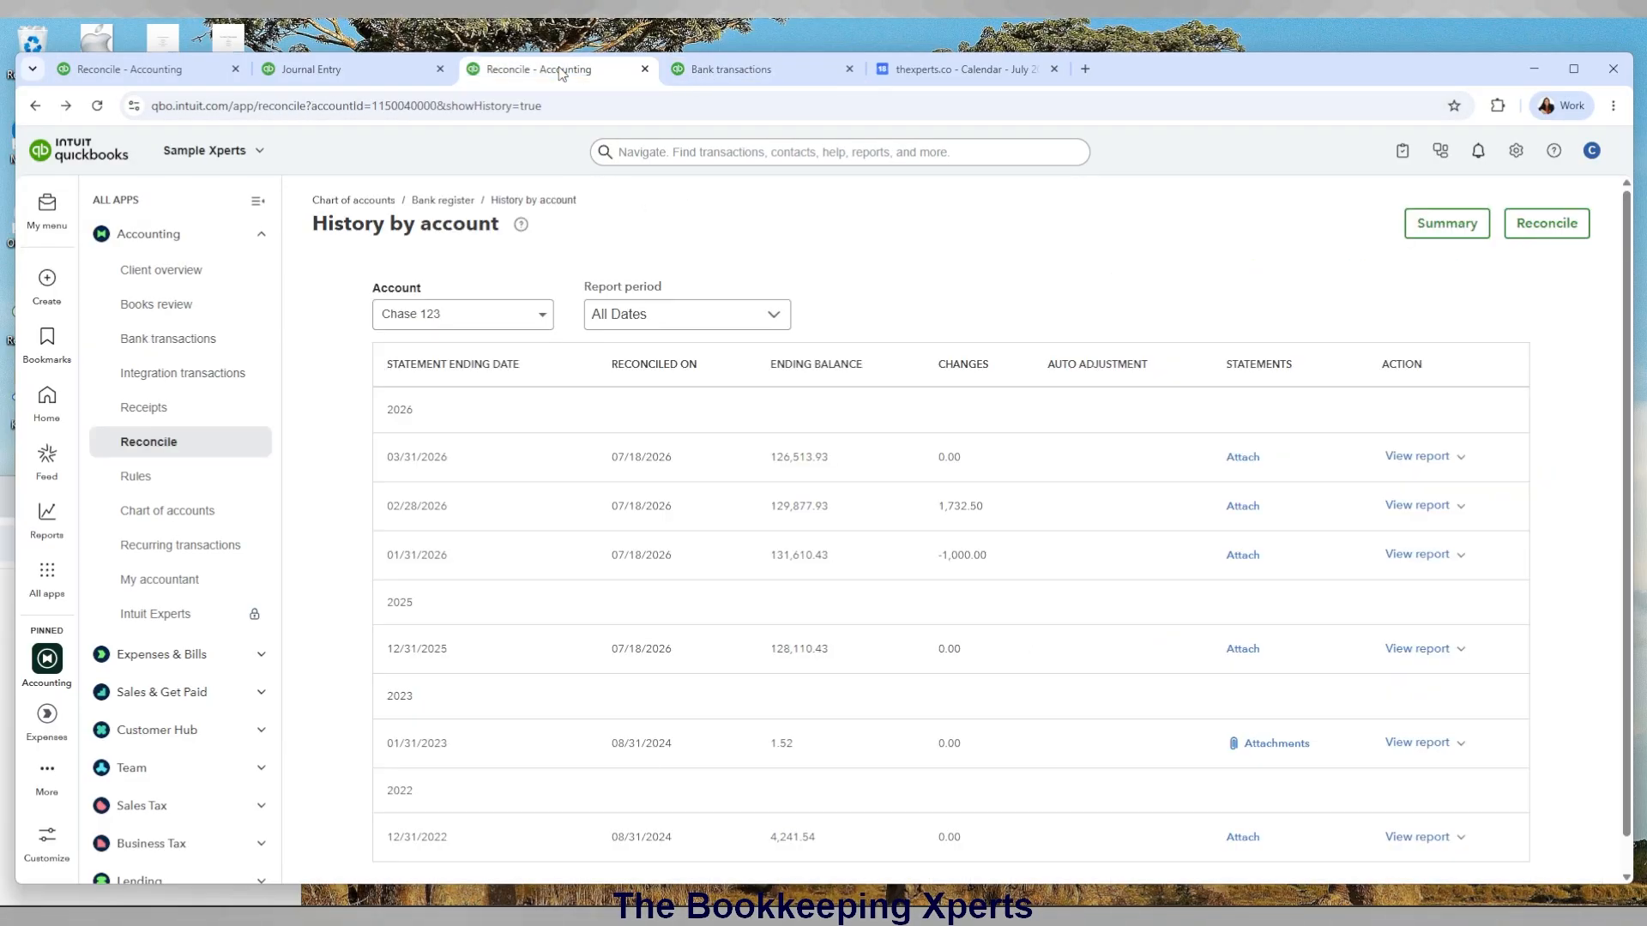
left_click(346, 68)
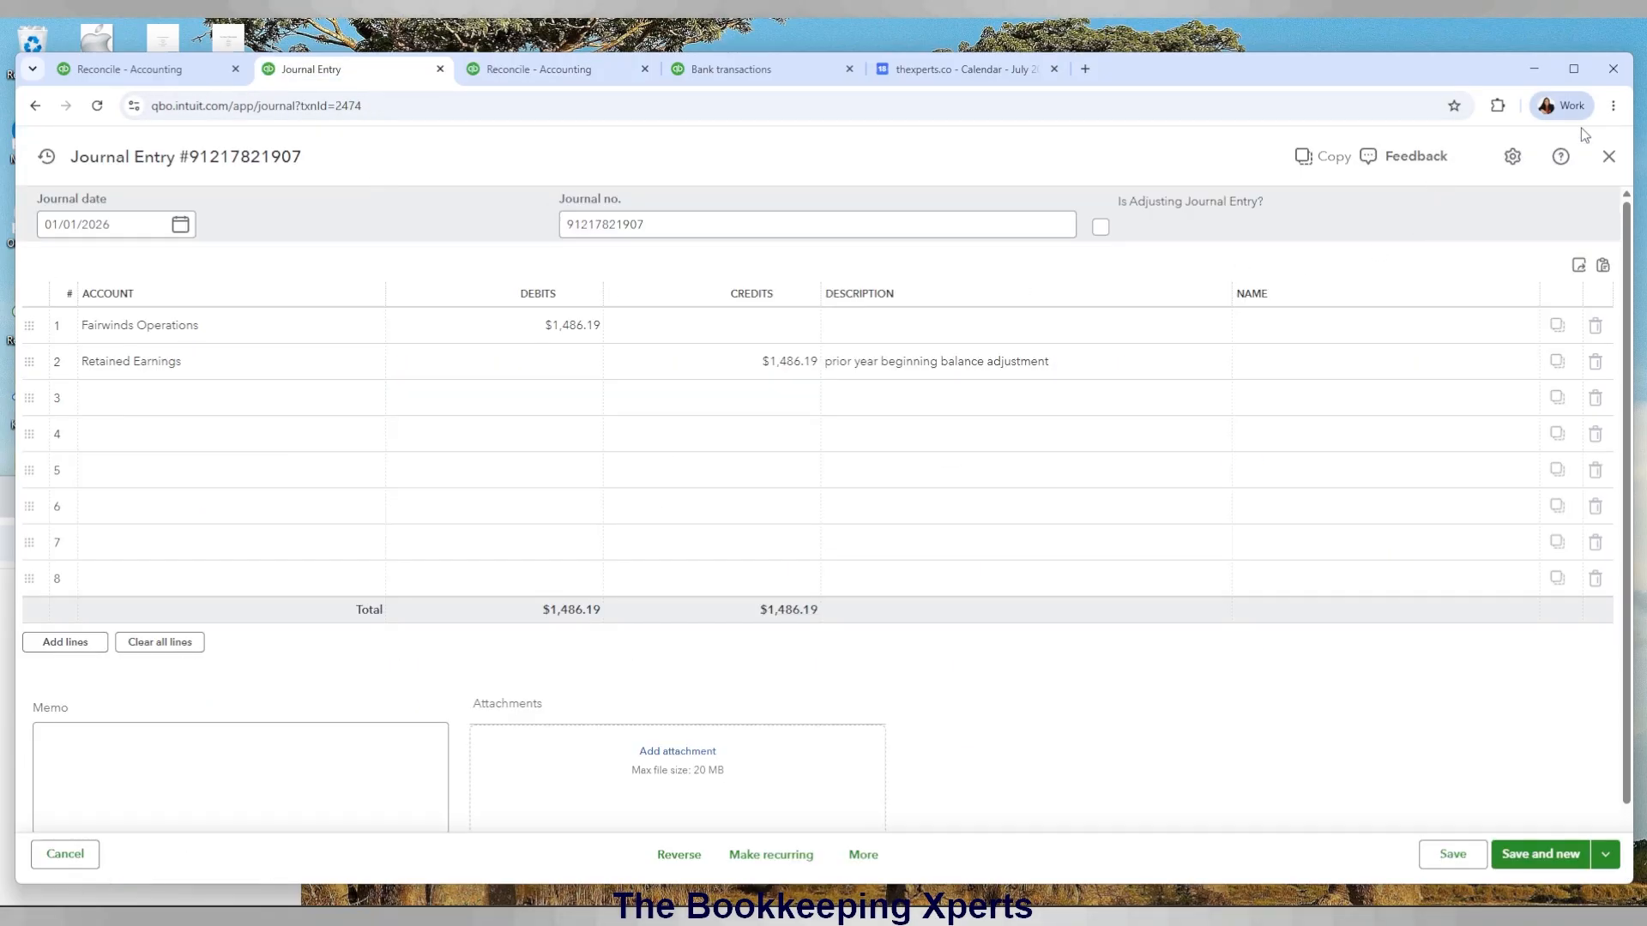
left_click(1608, 156)
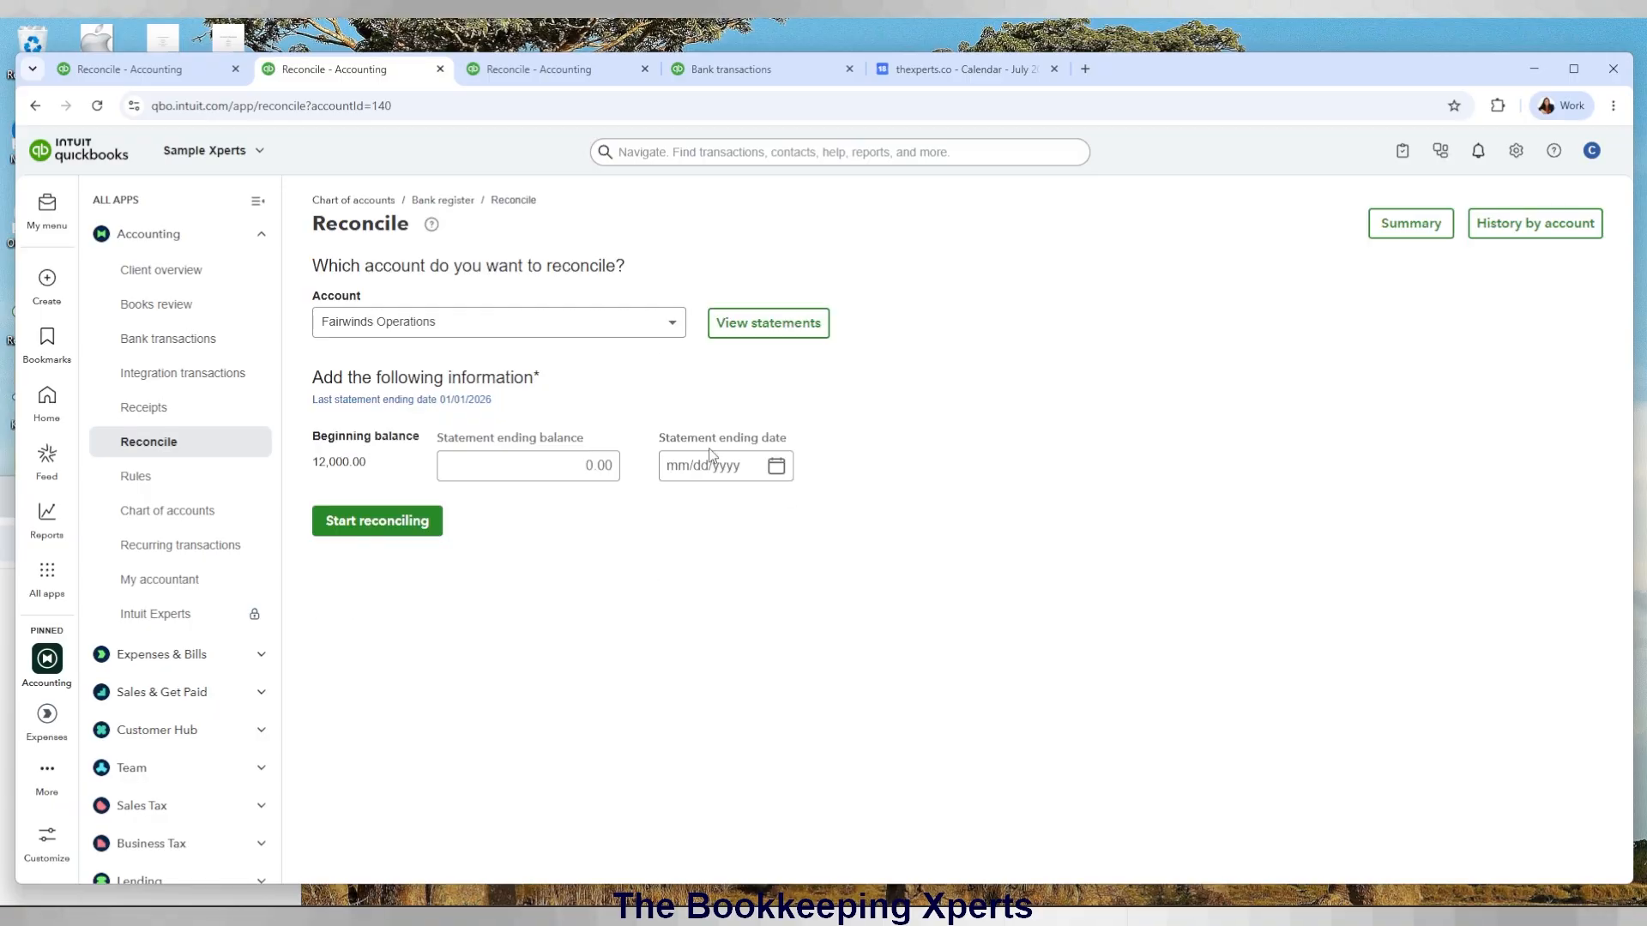
Change the account to reconcile from Fairwinds Operations to Chase 123.
left_click(536, 470)
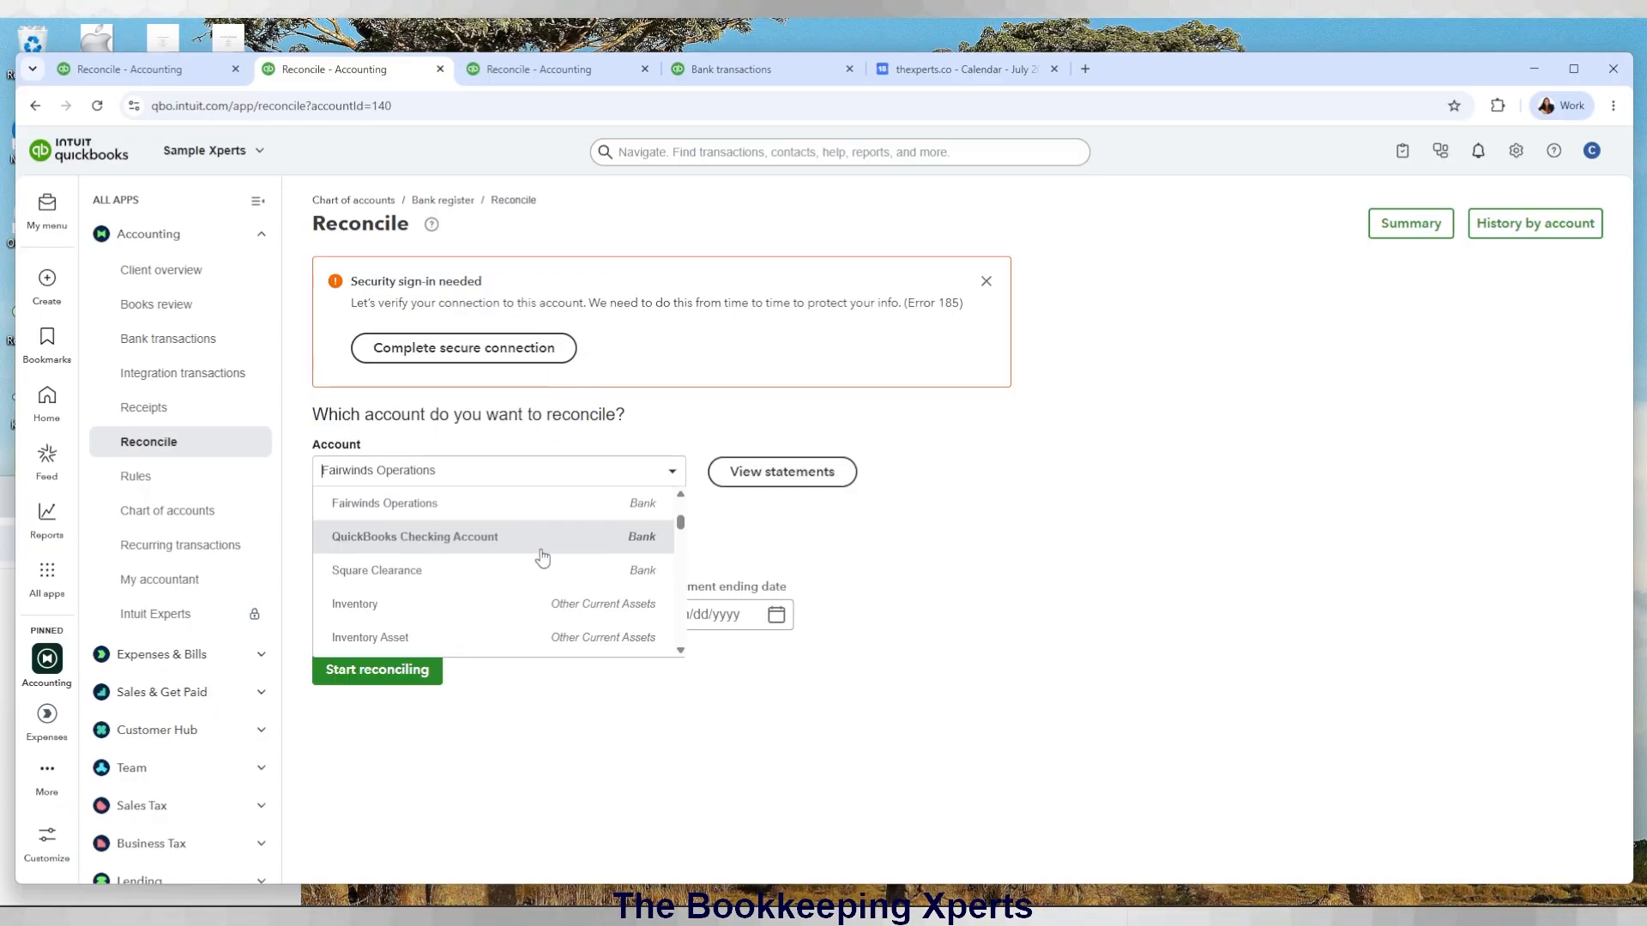
scroll(542, 557, "up", 3)
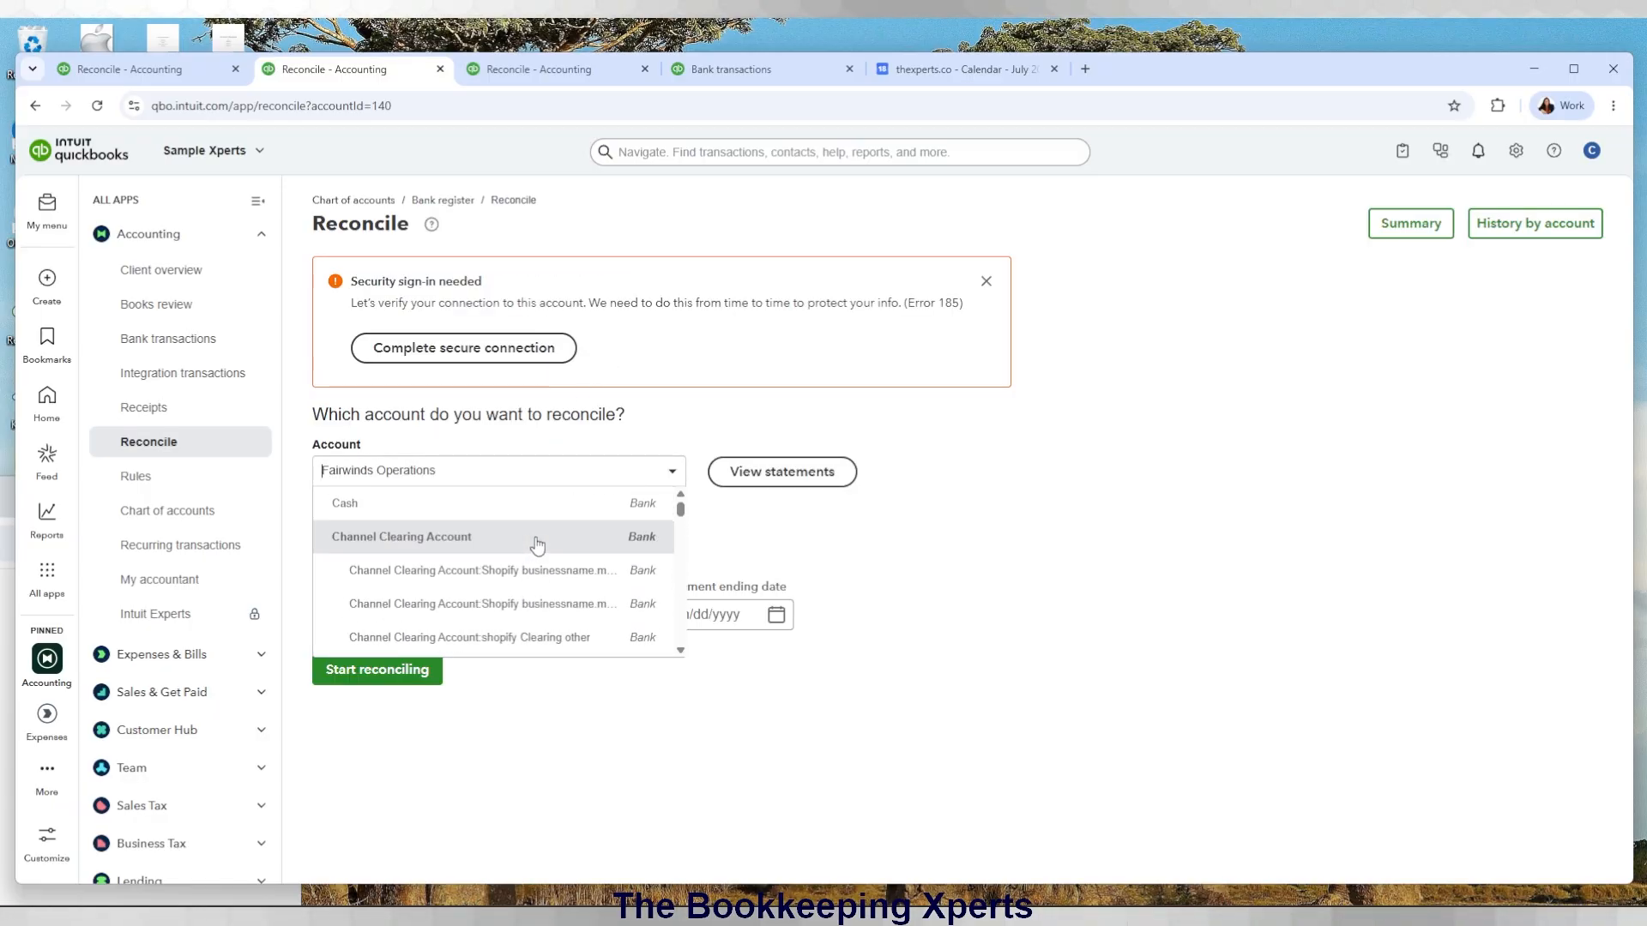
scroll(534, 549, "down", 2)
left_click(532, 585)
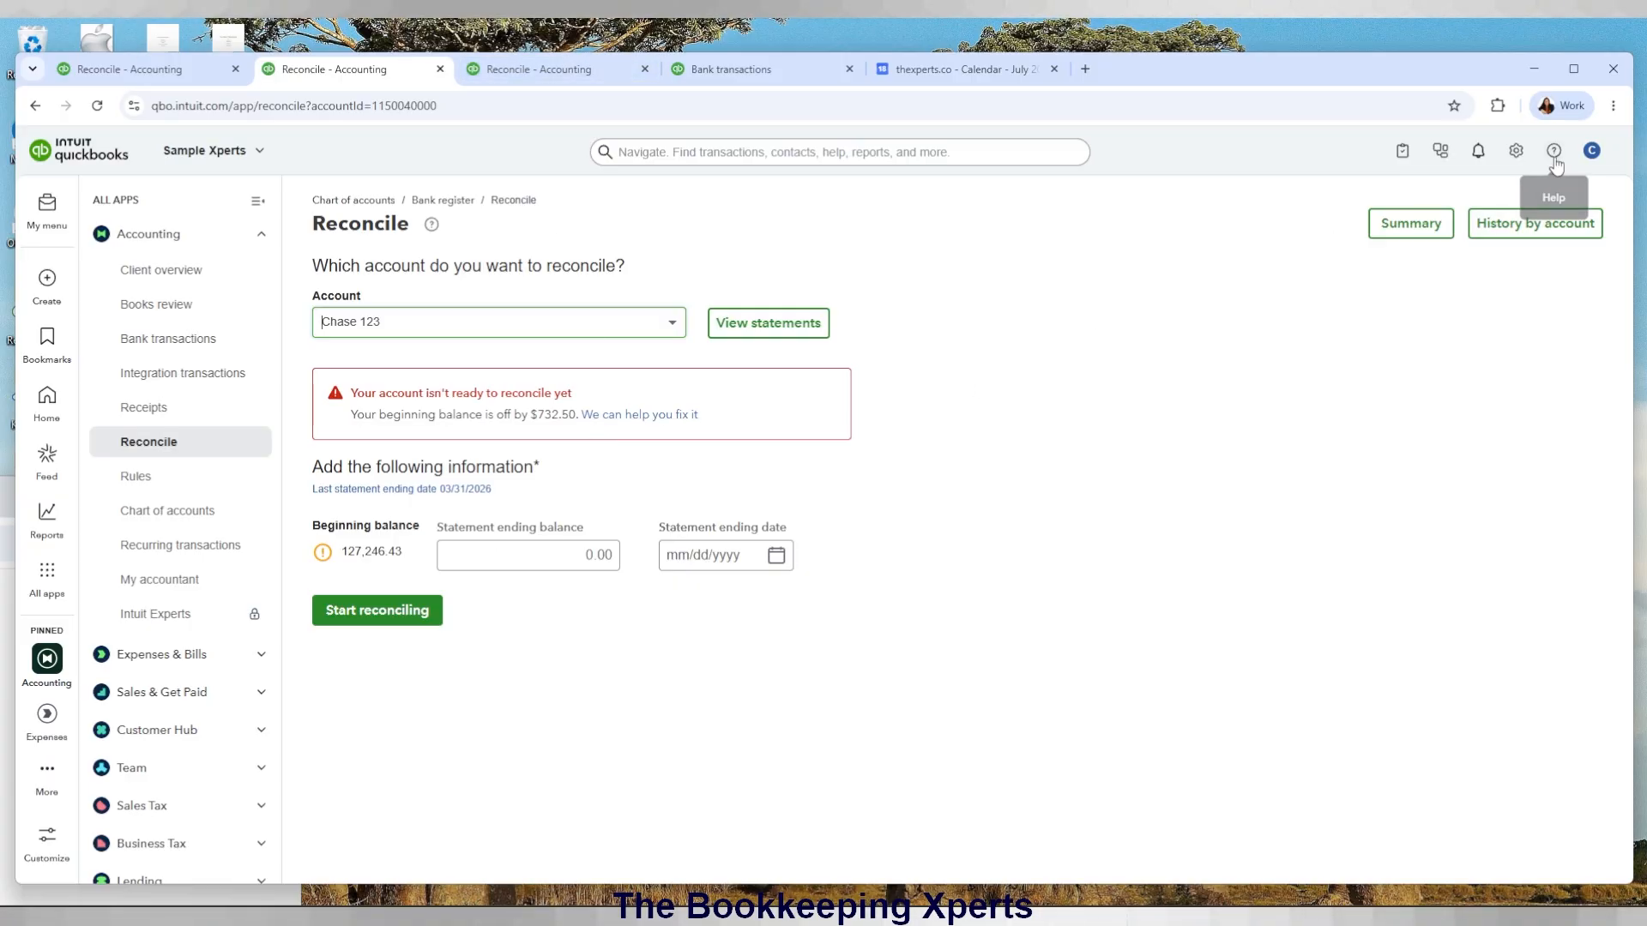
Open the Chase 123 reconciliation history and review the report for the statement ending 01/31/2026, including its changed transactions.
left_click(1497, 227)
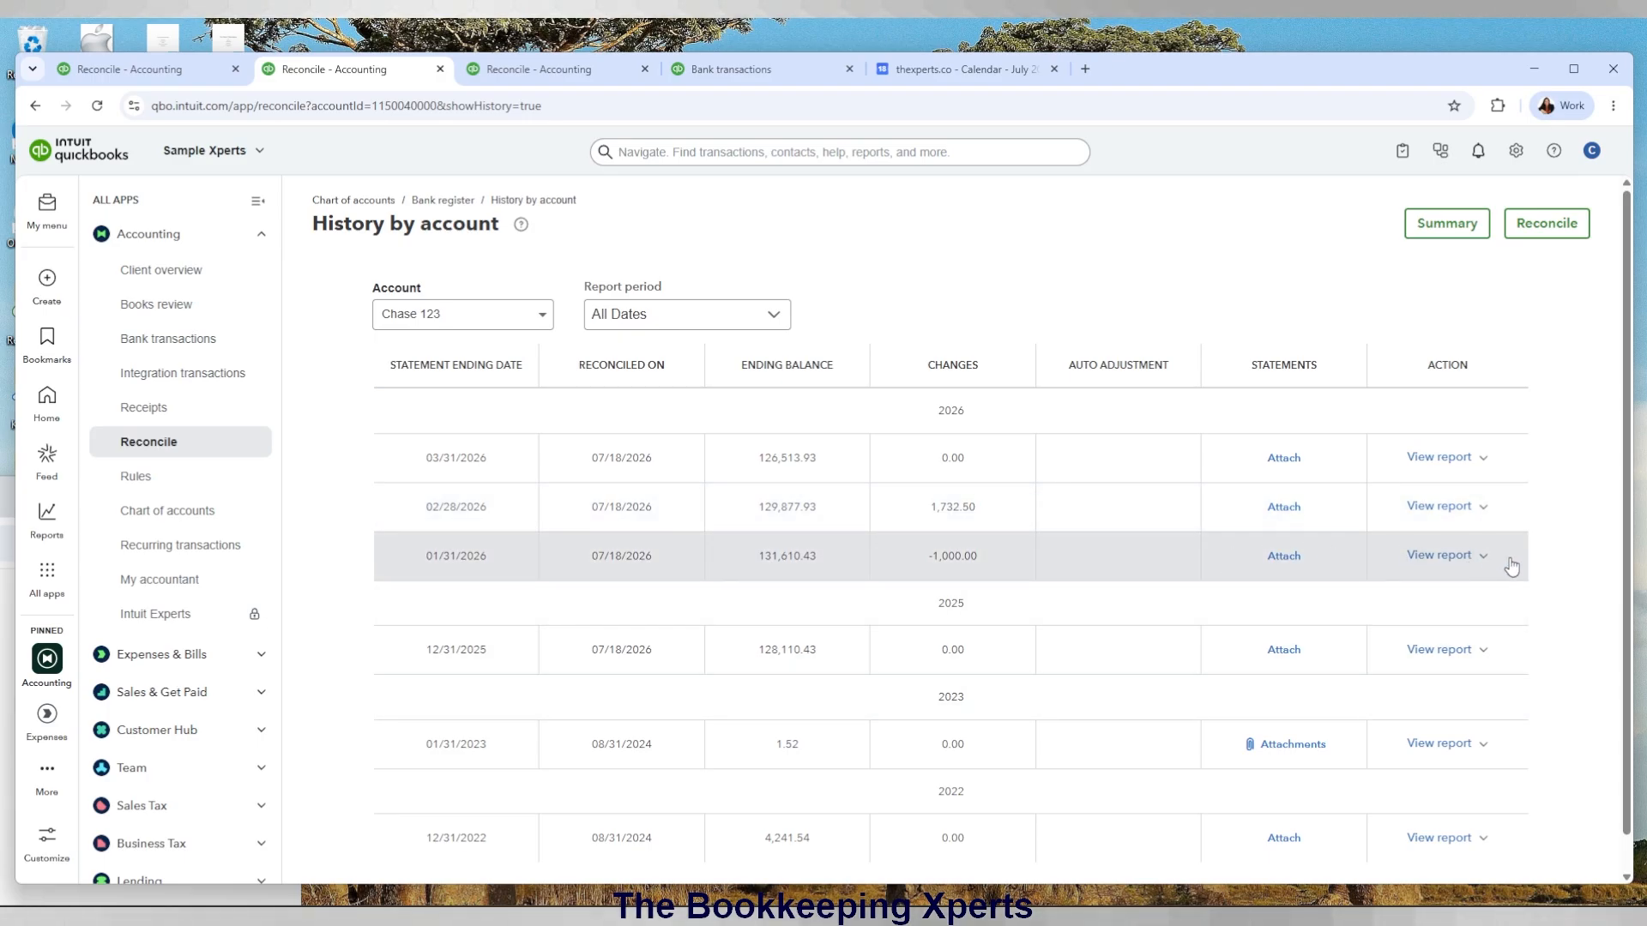
left_click(1446, 560)
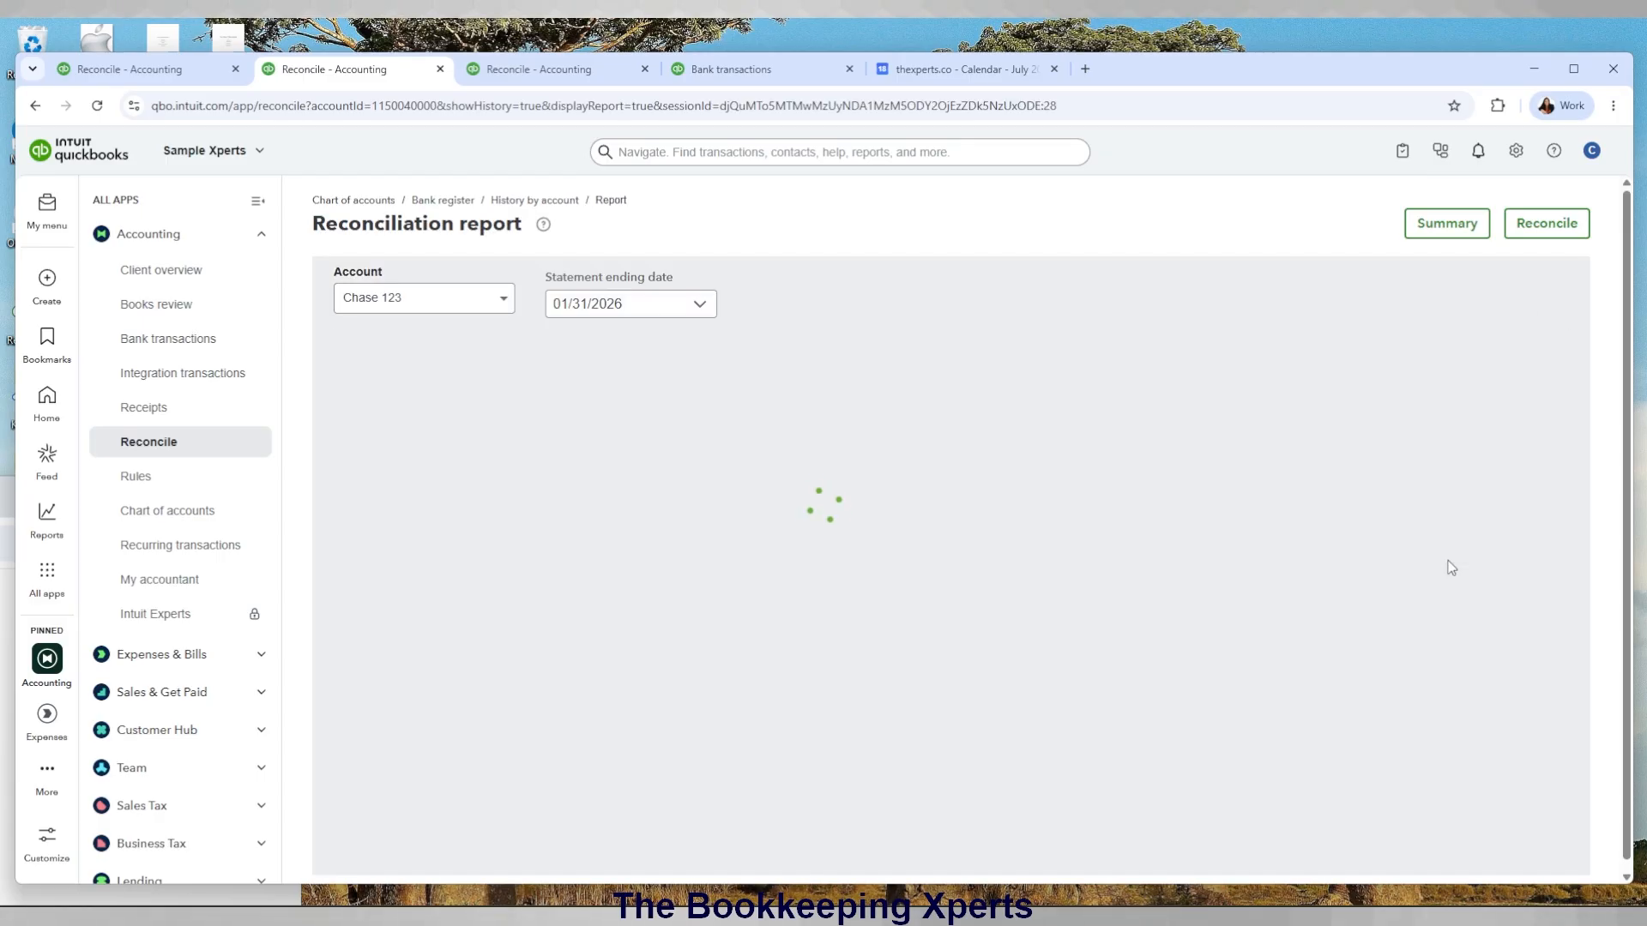
scroll(1268, 612, "down", 4)
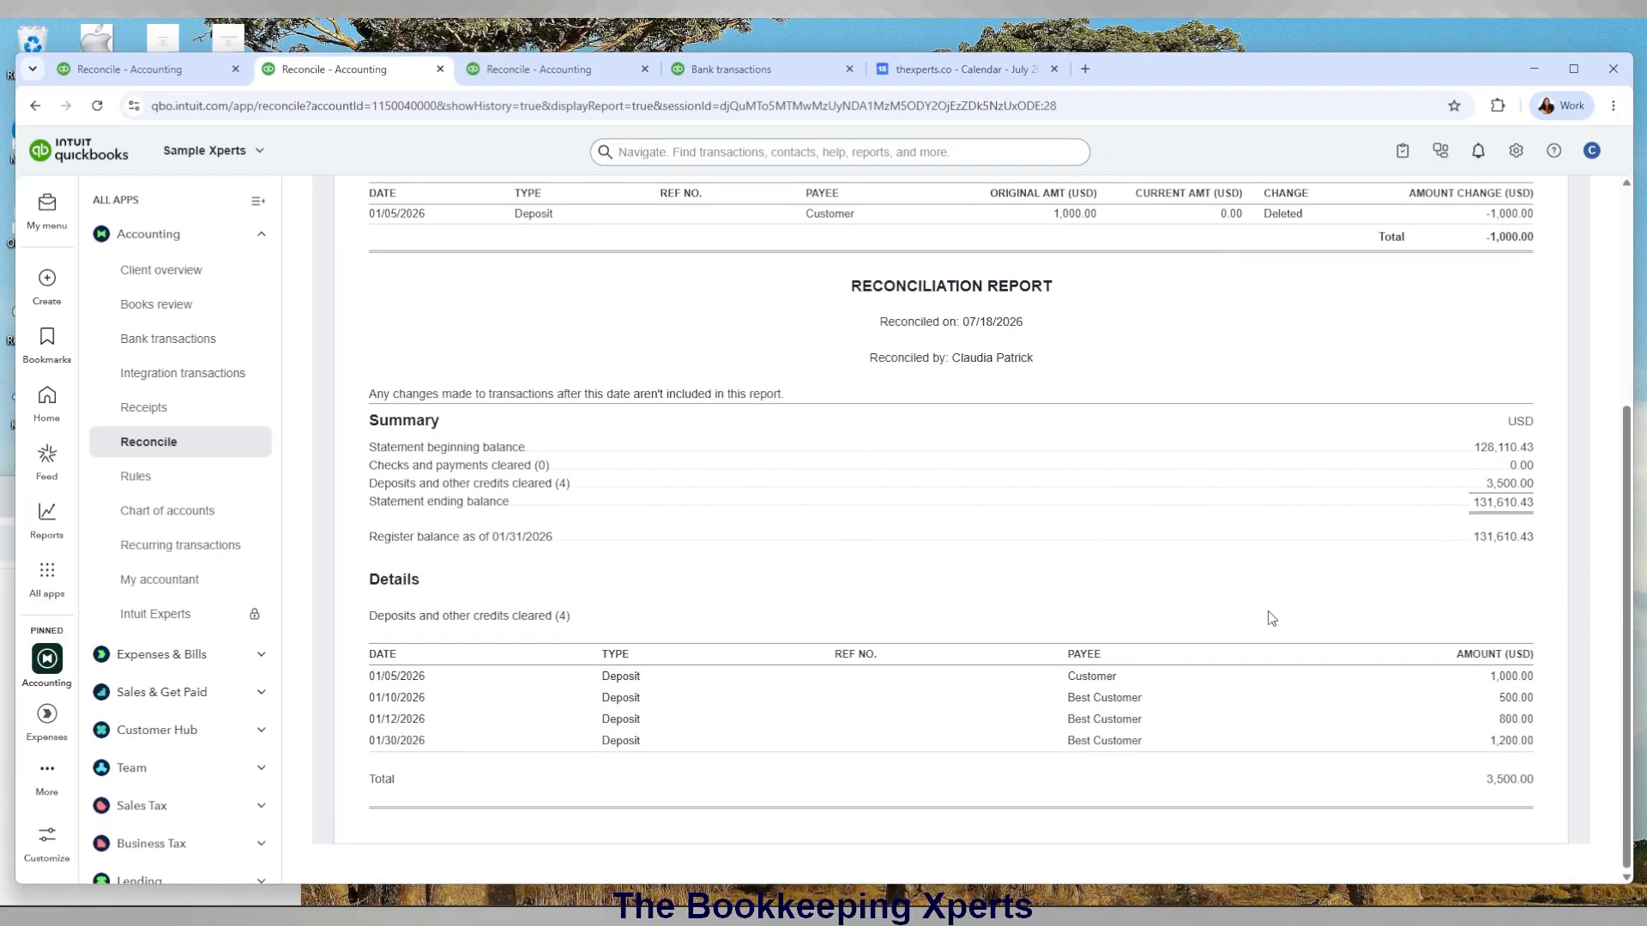
scroll(1268, 610, "up", 4)
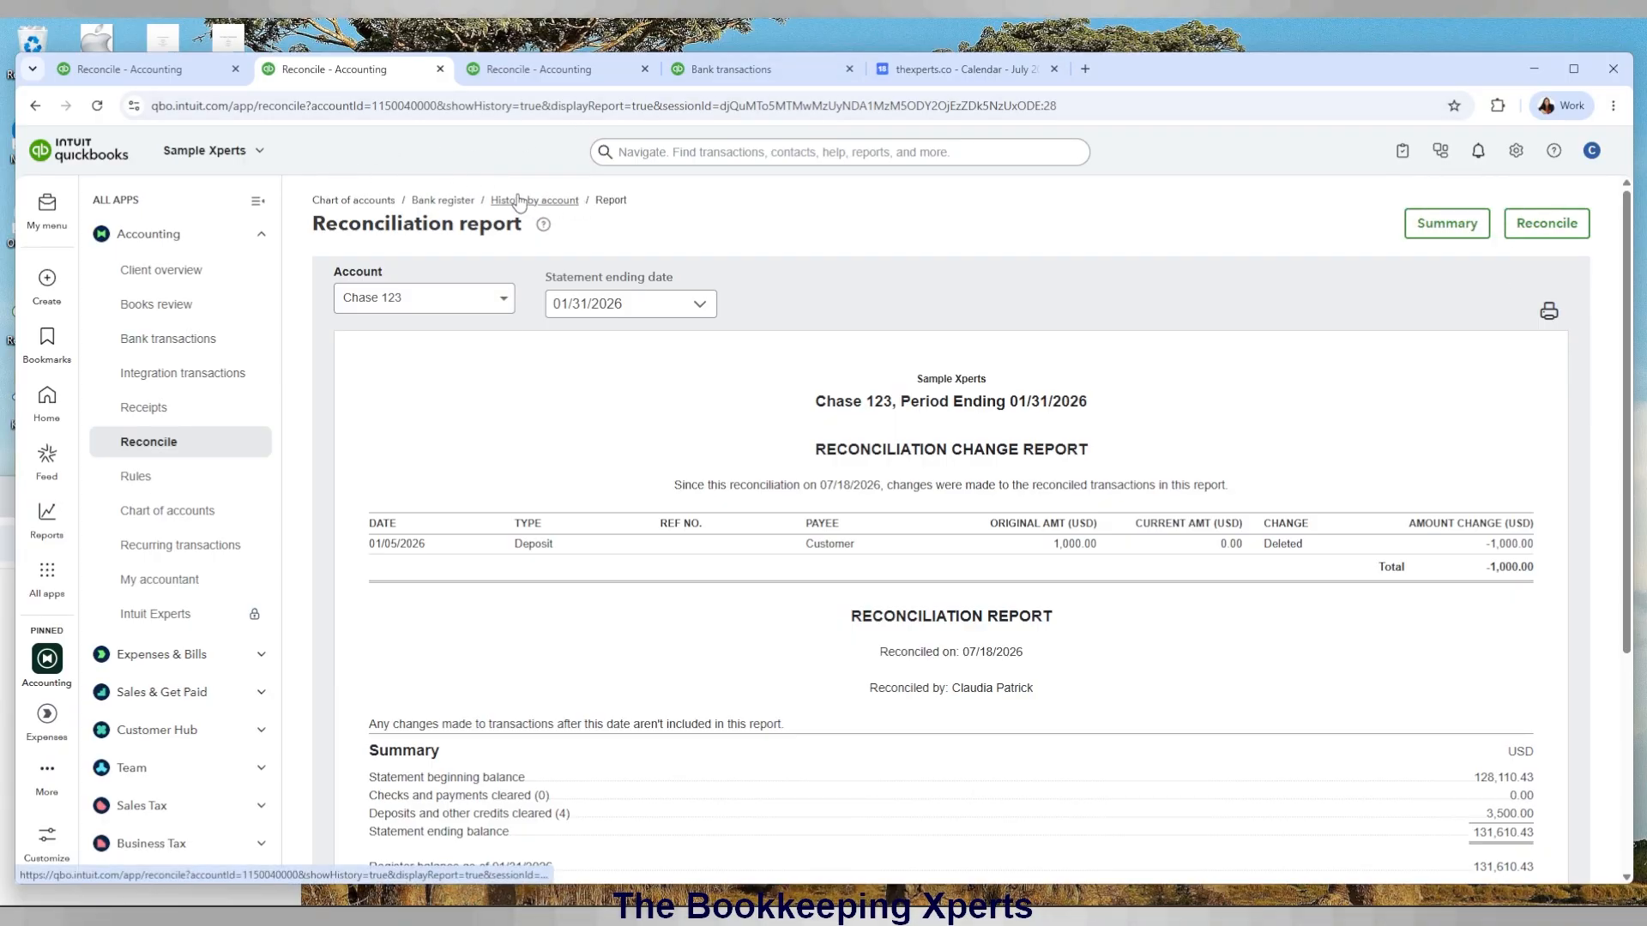
Return to the Chase 123 reconciliation page and open the discrepancy report for its beginning balance.
left_click(451, 204)
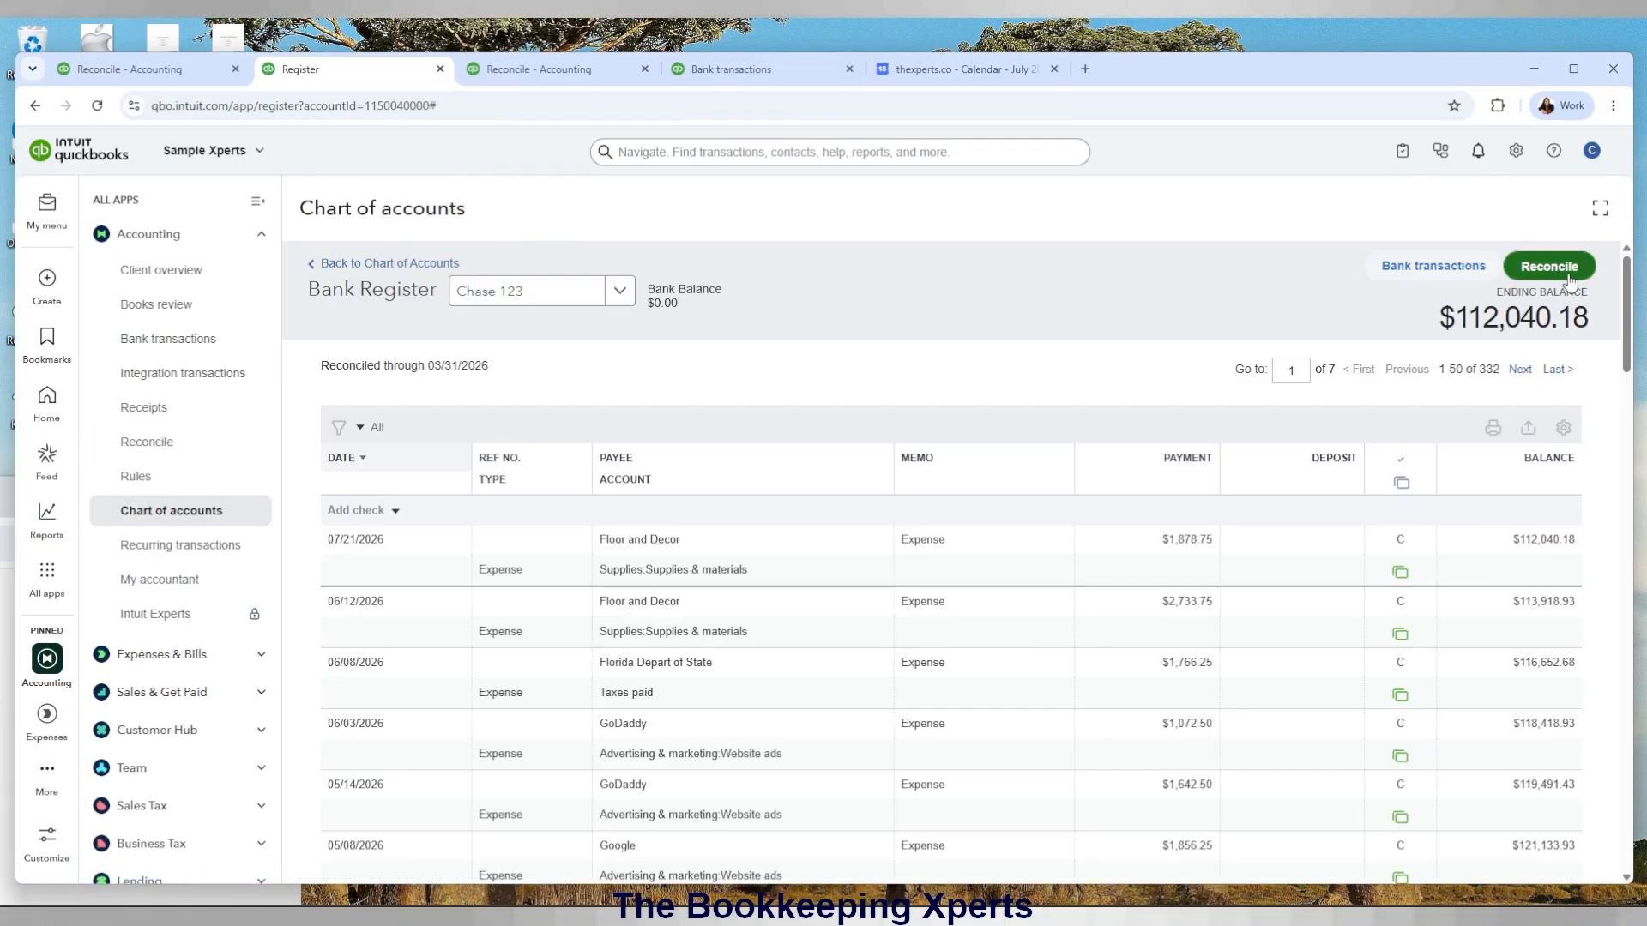
left_click(1569, 273)
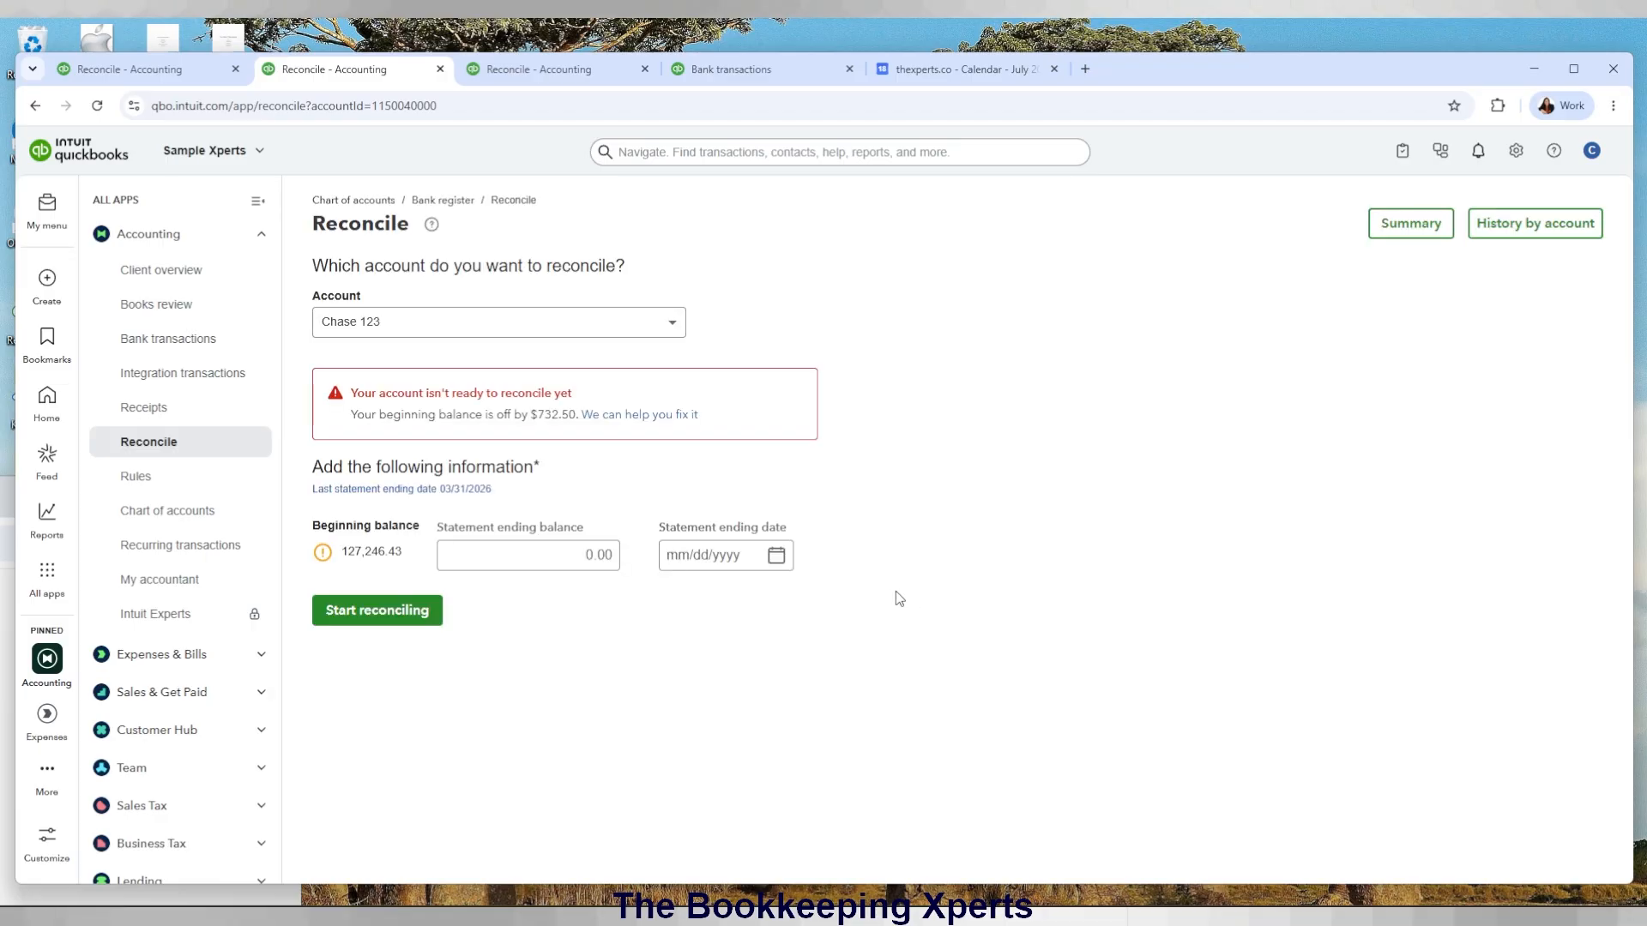
left_click(621, 419)
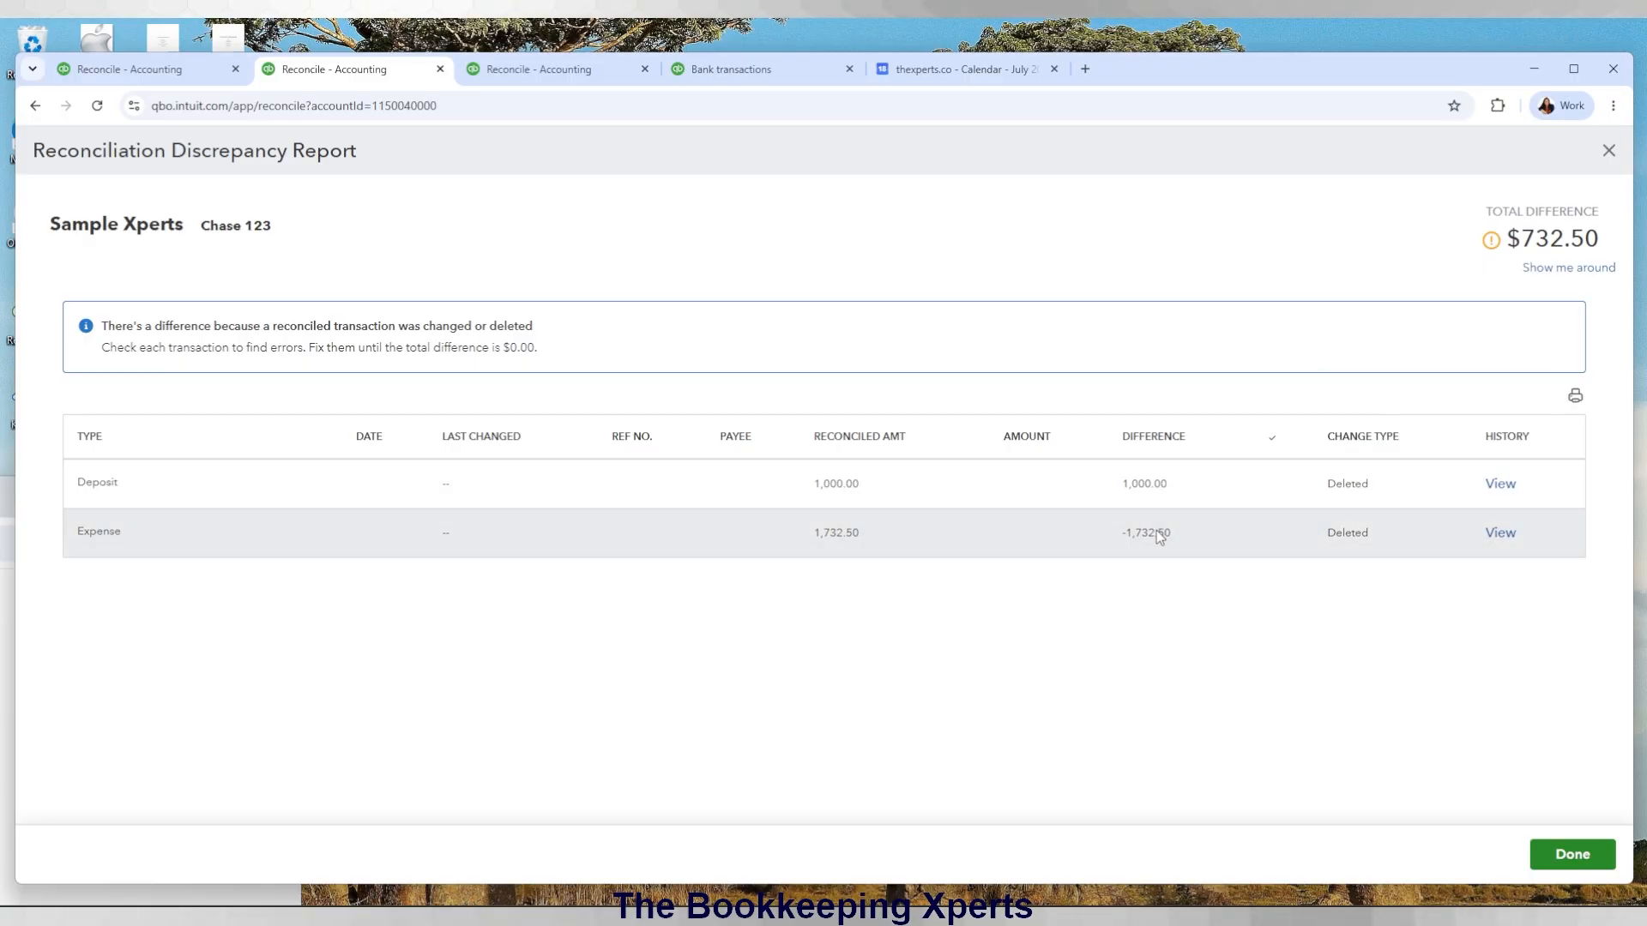
Open the audit history of the deleted expense in the discrepancy report and examine its details and past versions.
left_click(1496, 533)
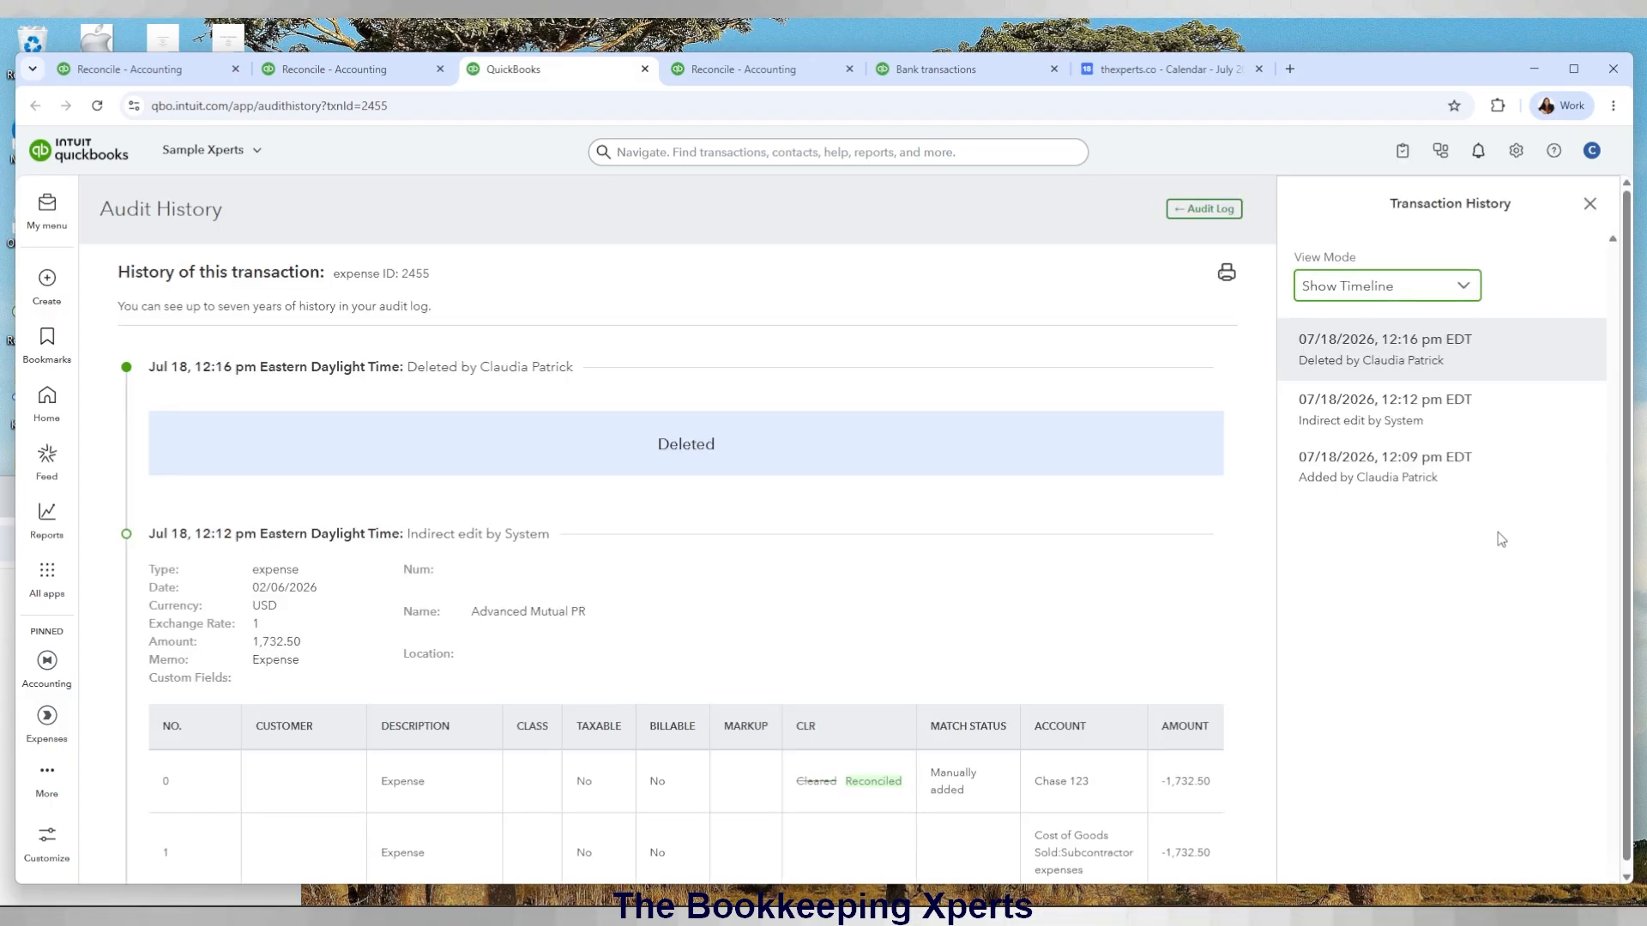
scroll(1487, 522, "down", 1)
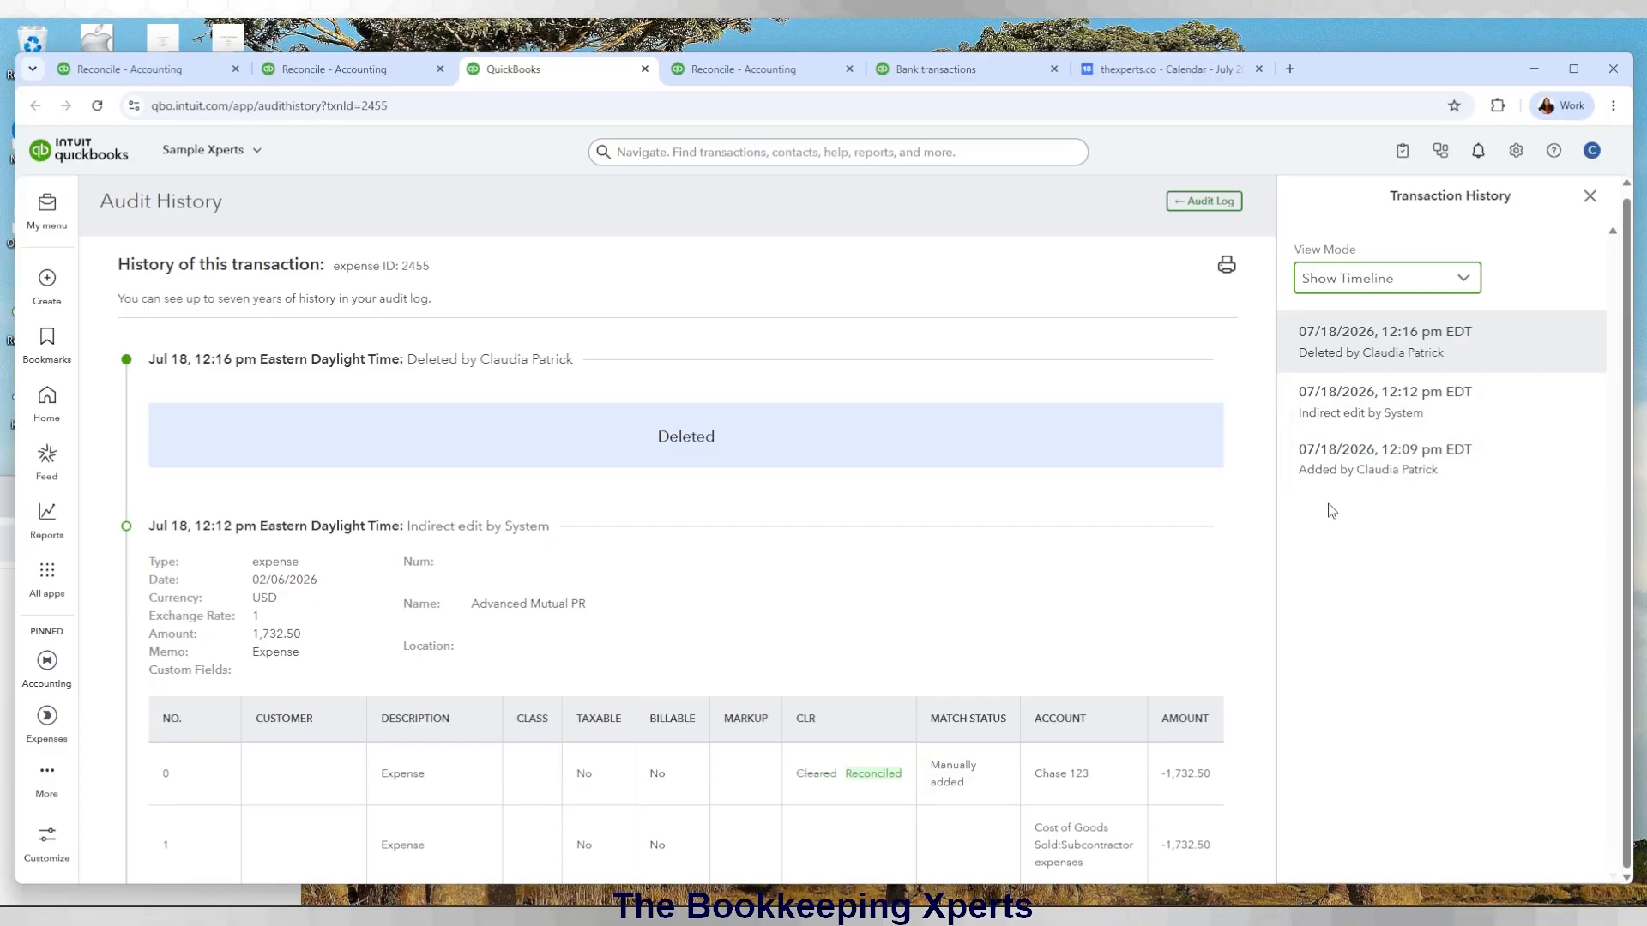
scroll(1158, 725, "down", 2)
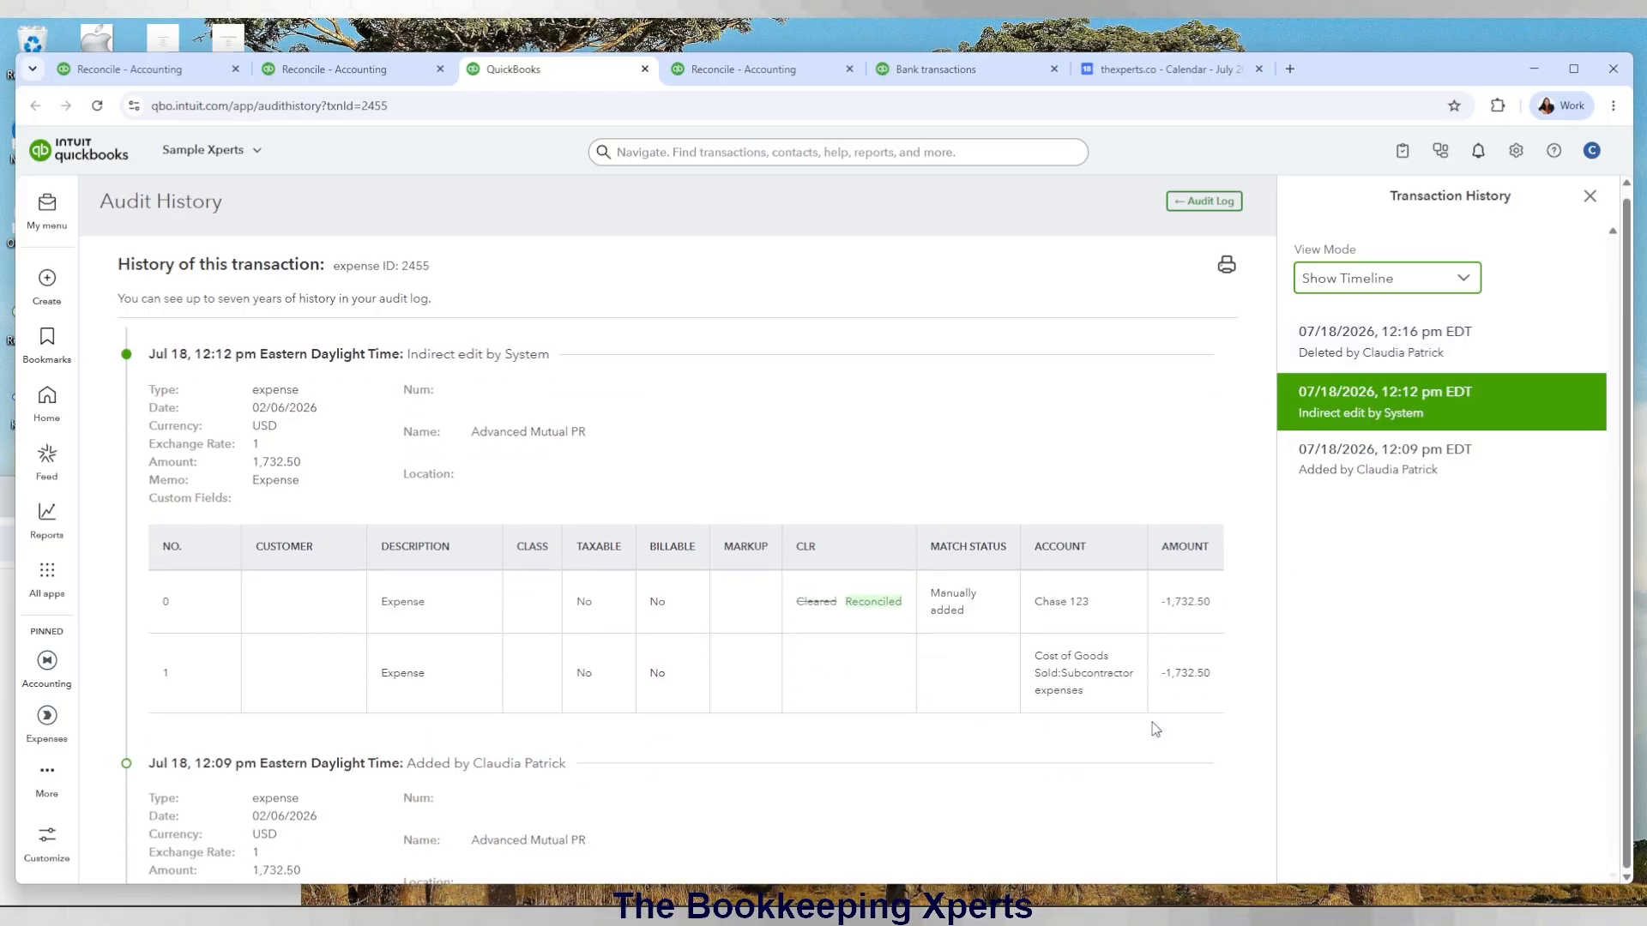
scroll(1155, 728, "up", 1)
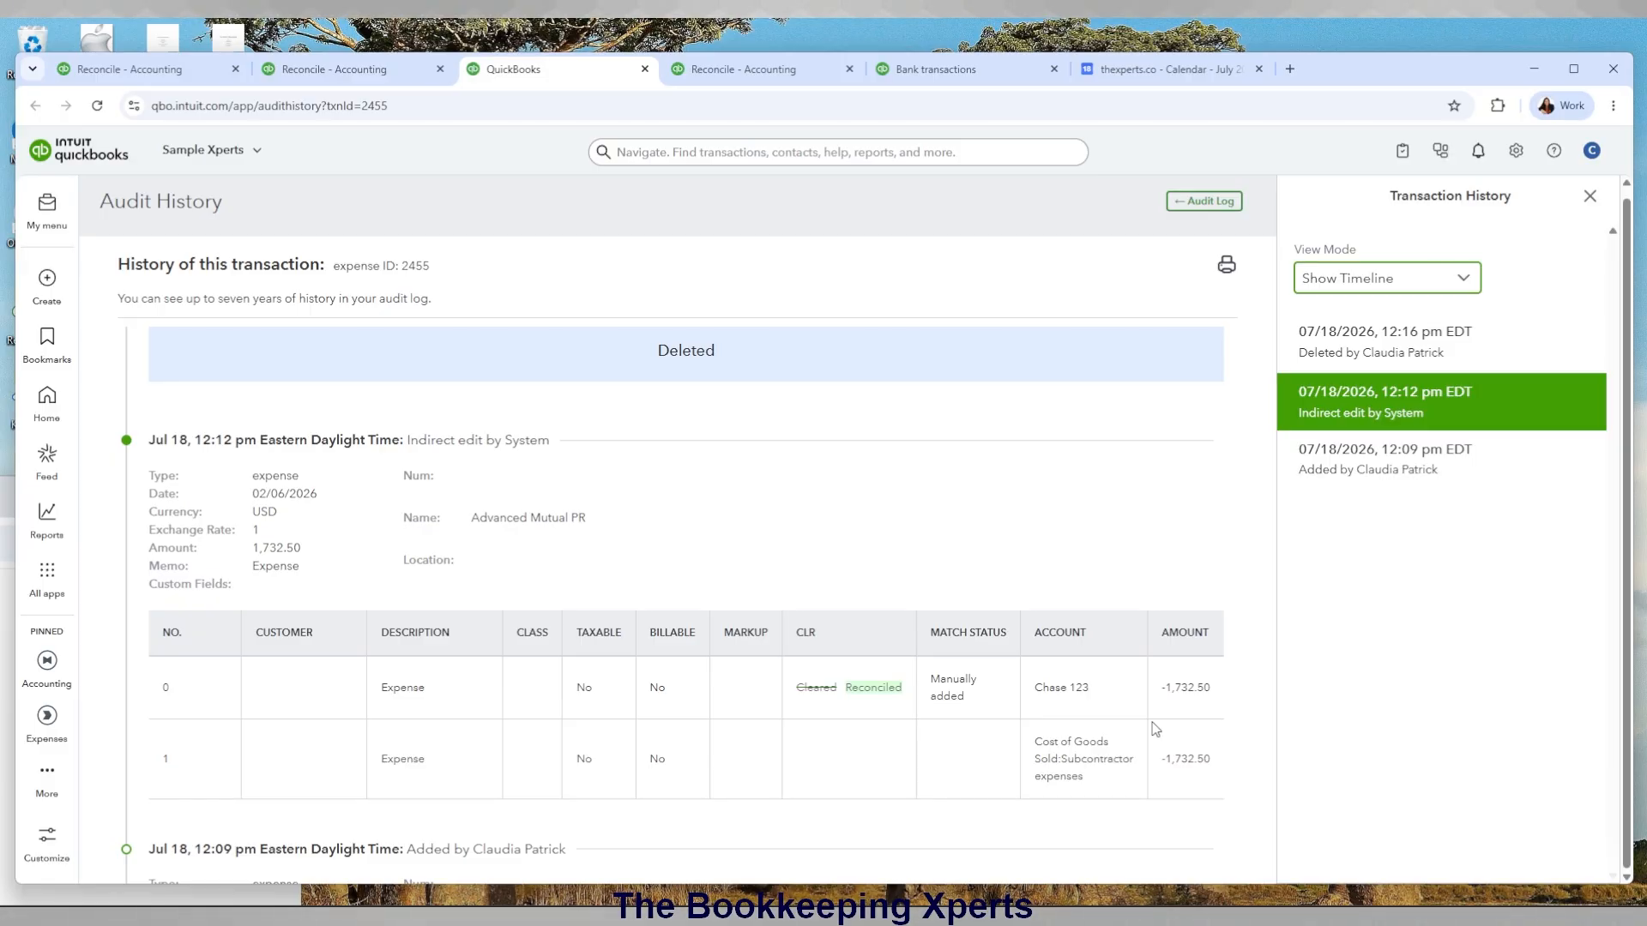
scroll(1156, 729, "down", 1)
scroll(1156, 729, "up", 3)
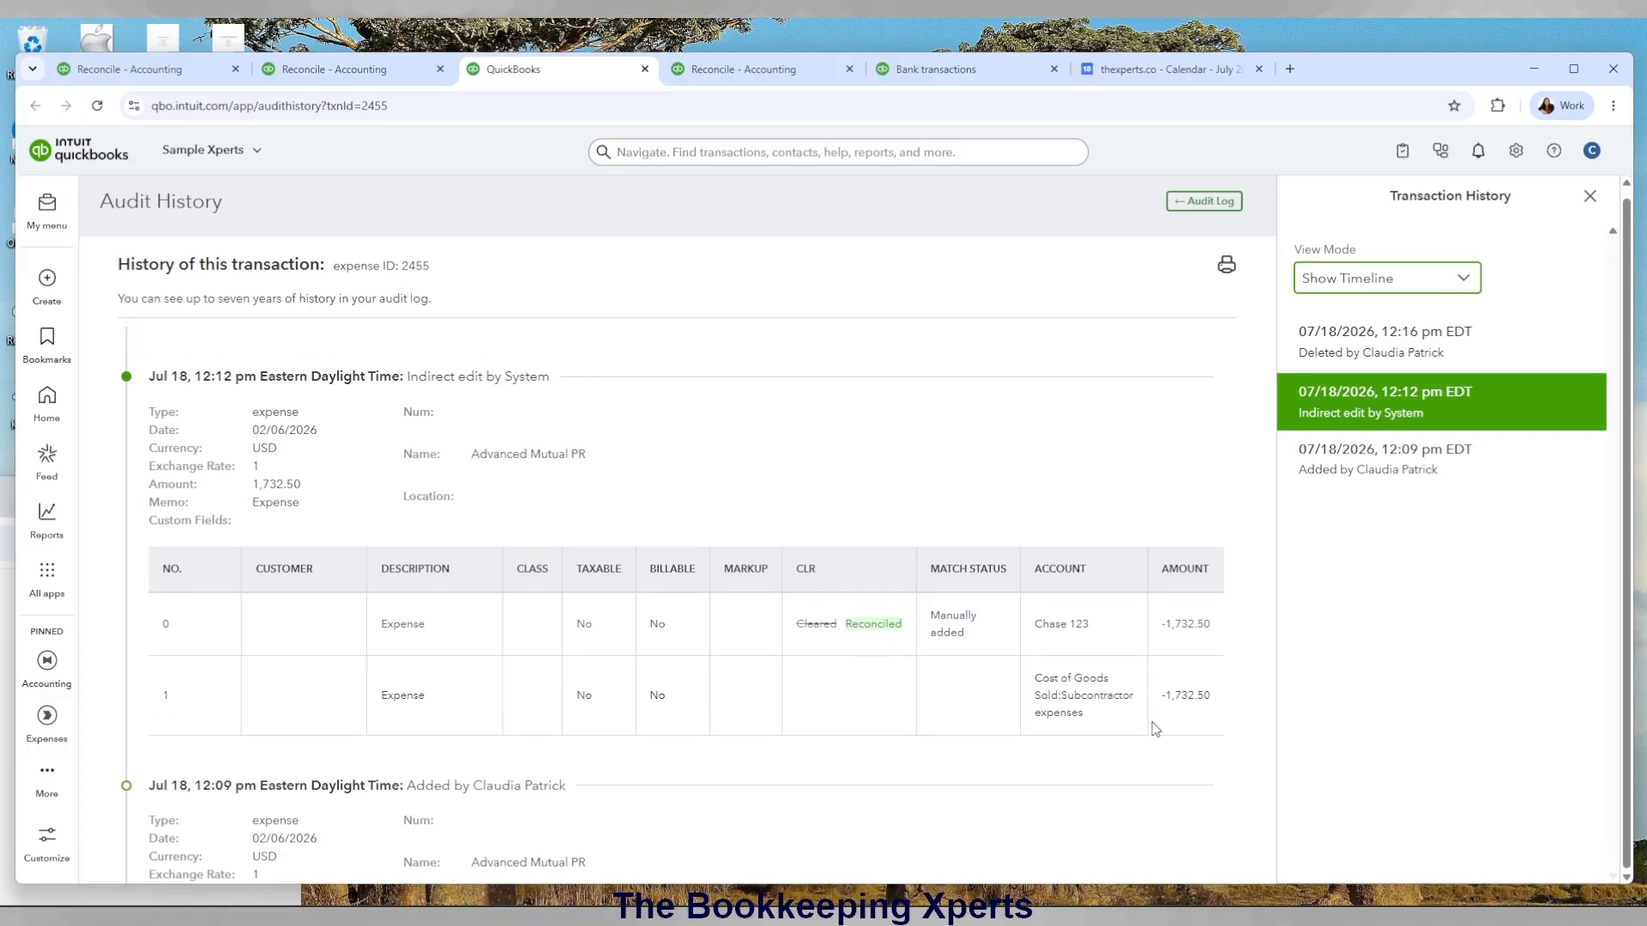
left_click(1584, 200)
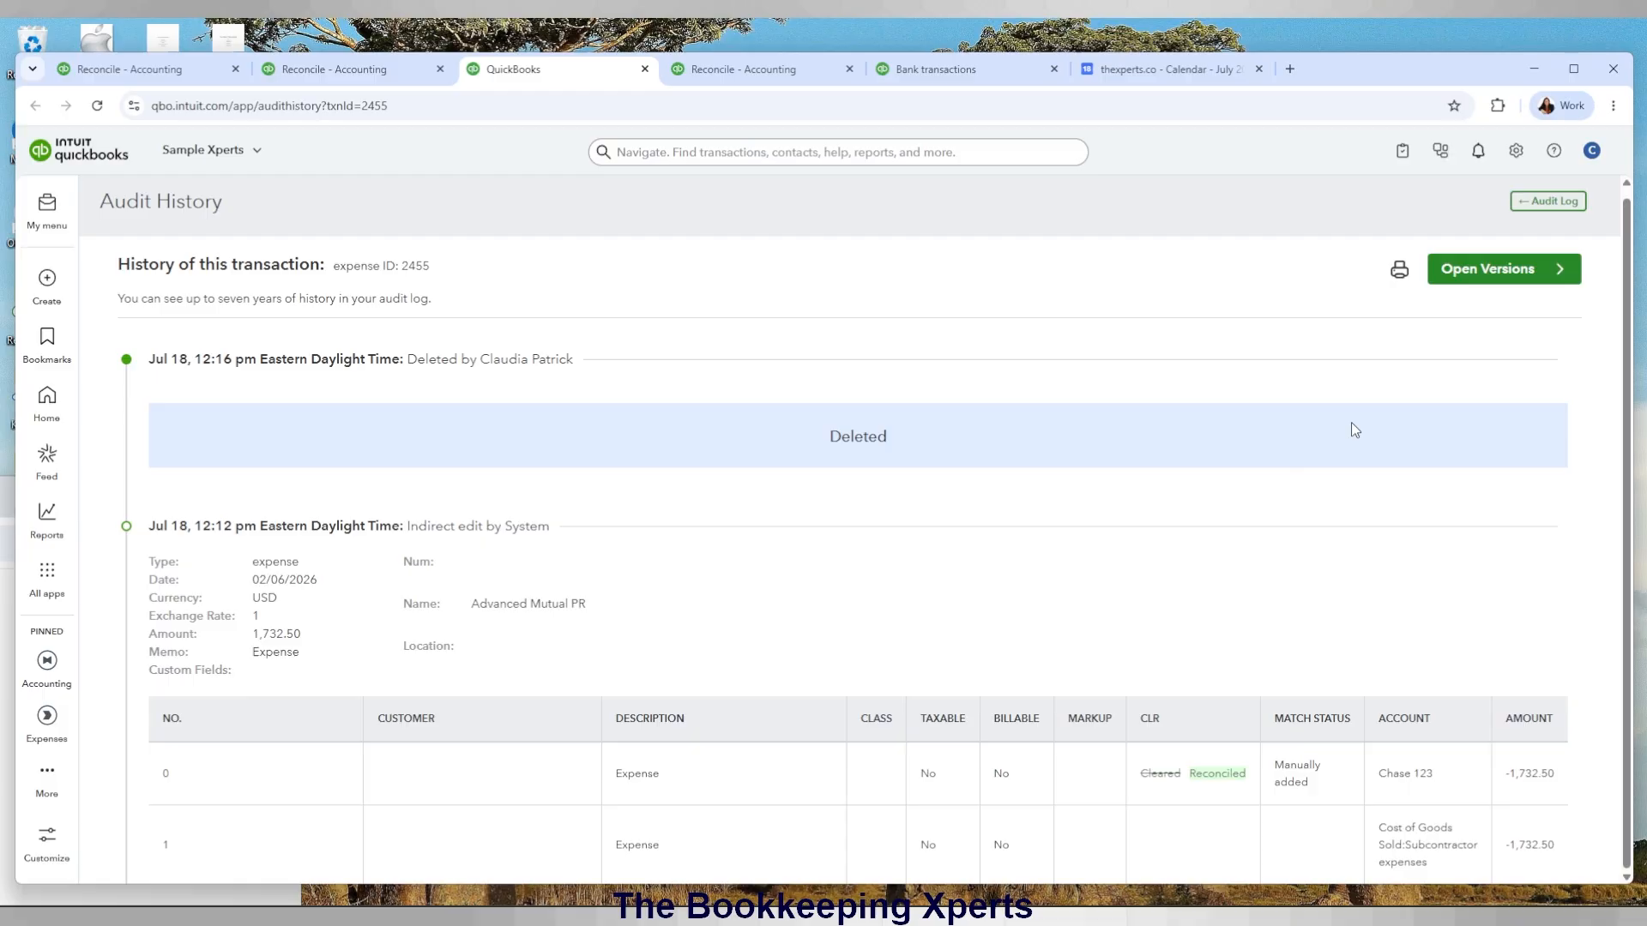
scroll(316, 238, "up", 1)
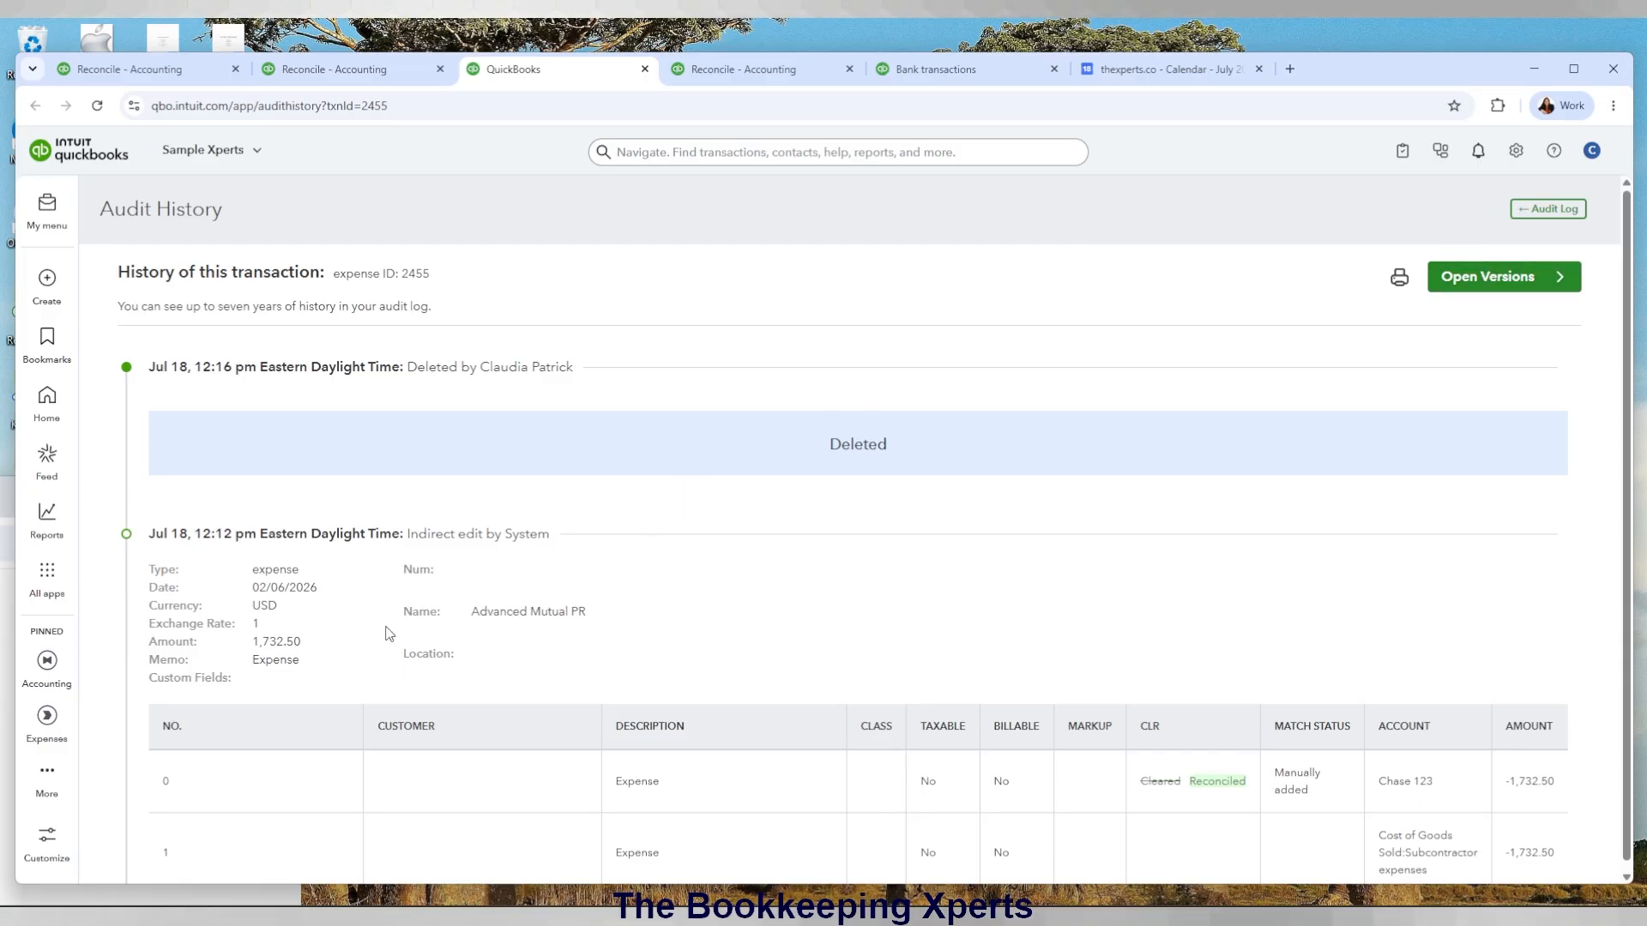
Match the pending Chase 123 bank transactions, the $1,000.00 deposit of 01/05/2026 and the $1,732.50 expense of 02/06/2026, to their suggested records.
left_click(48, 596)
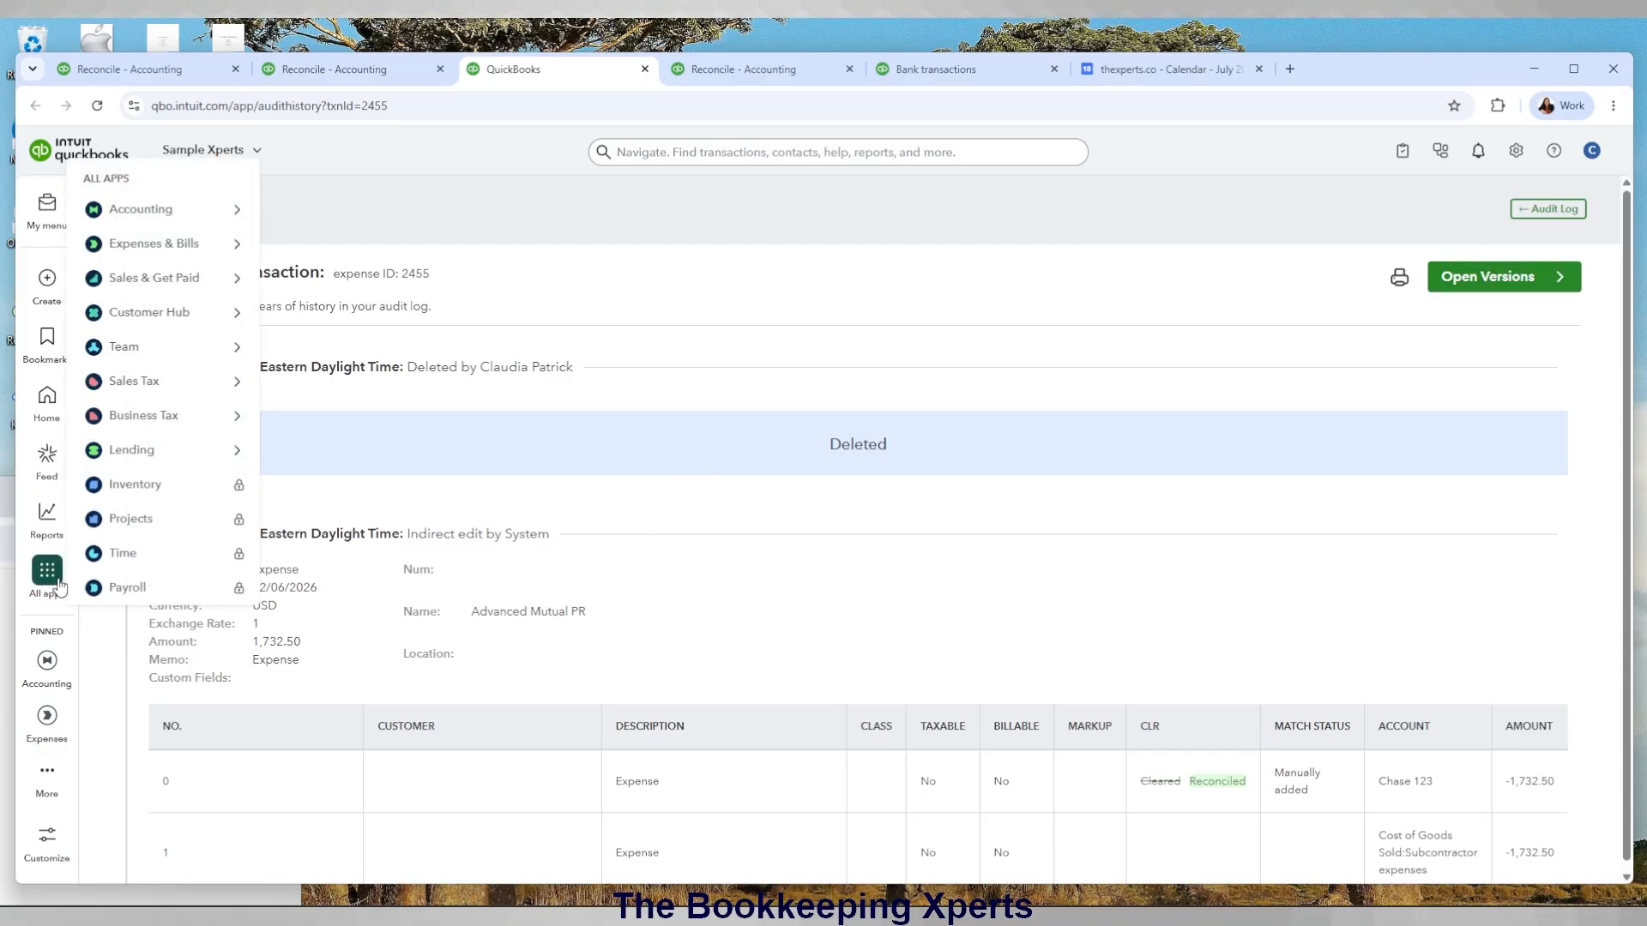
mouse_move(143, 225)
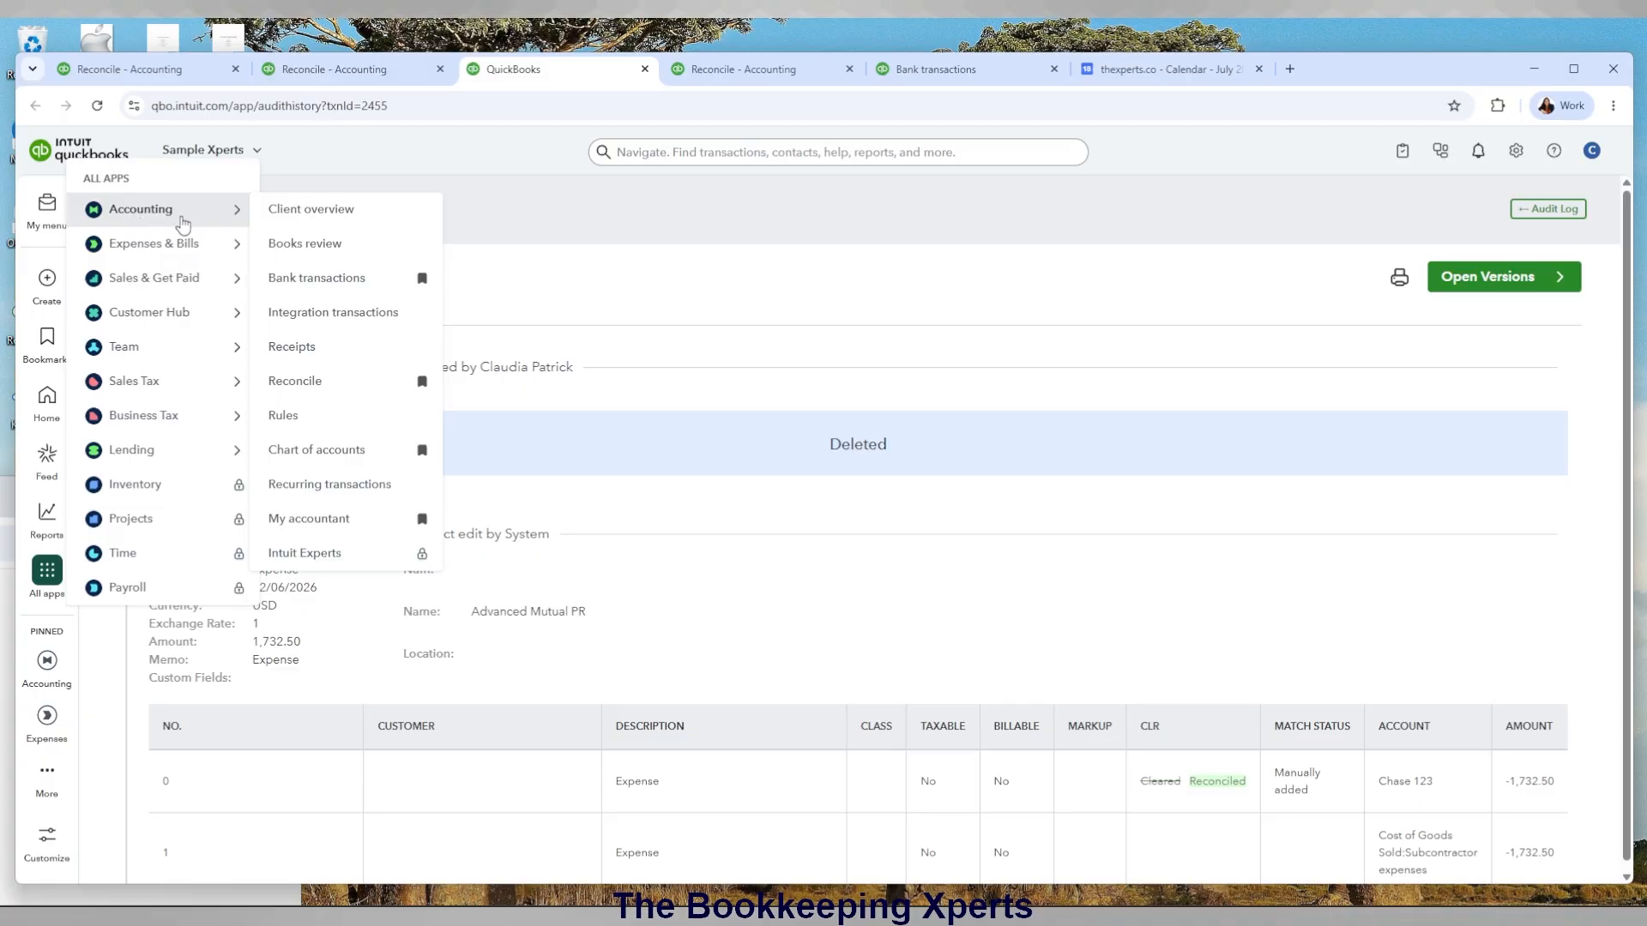
left_click(307, 279)
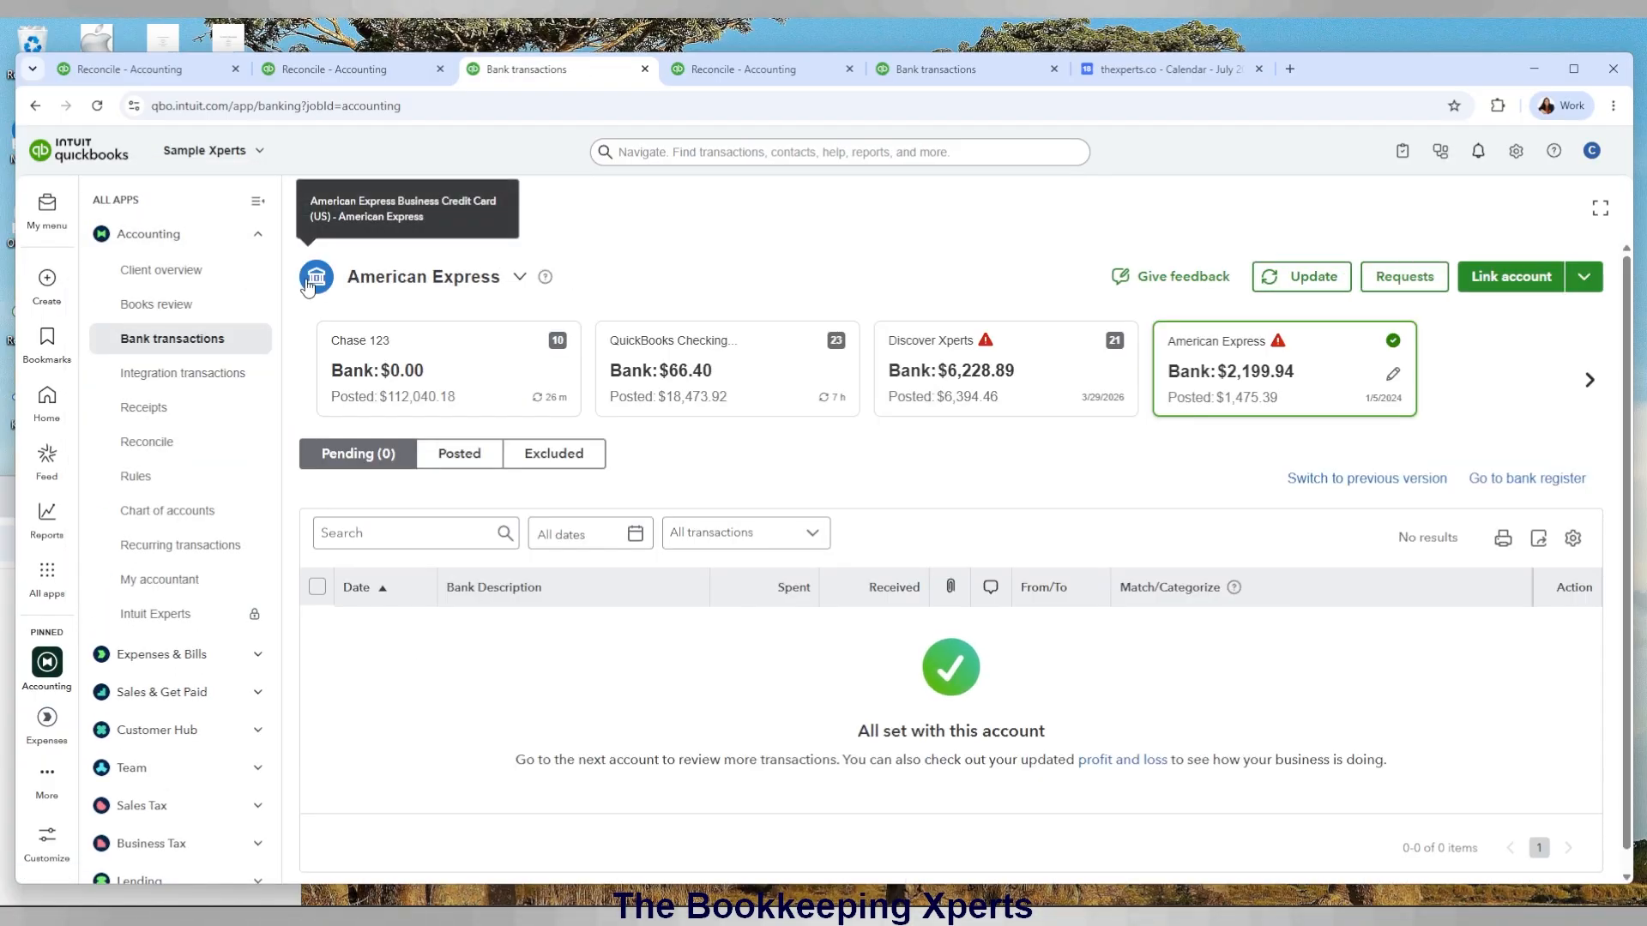
left_click(467, 371)
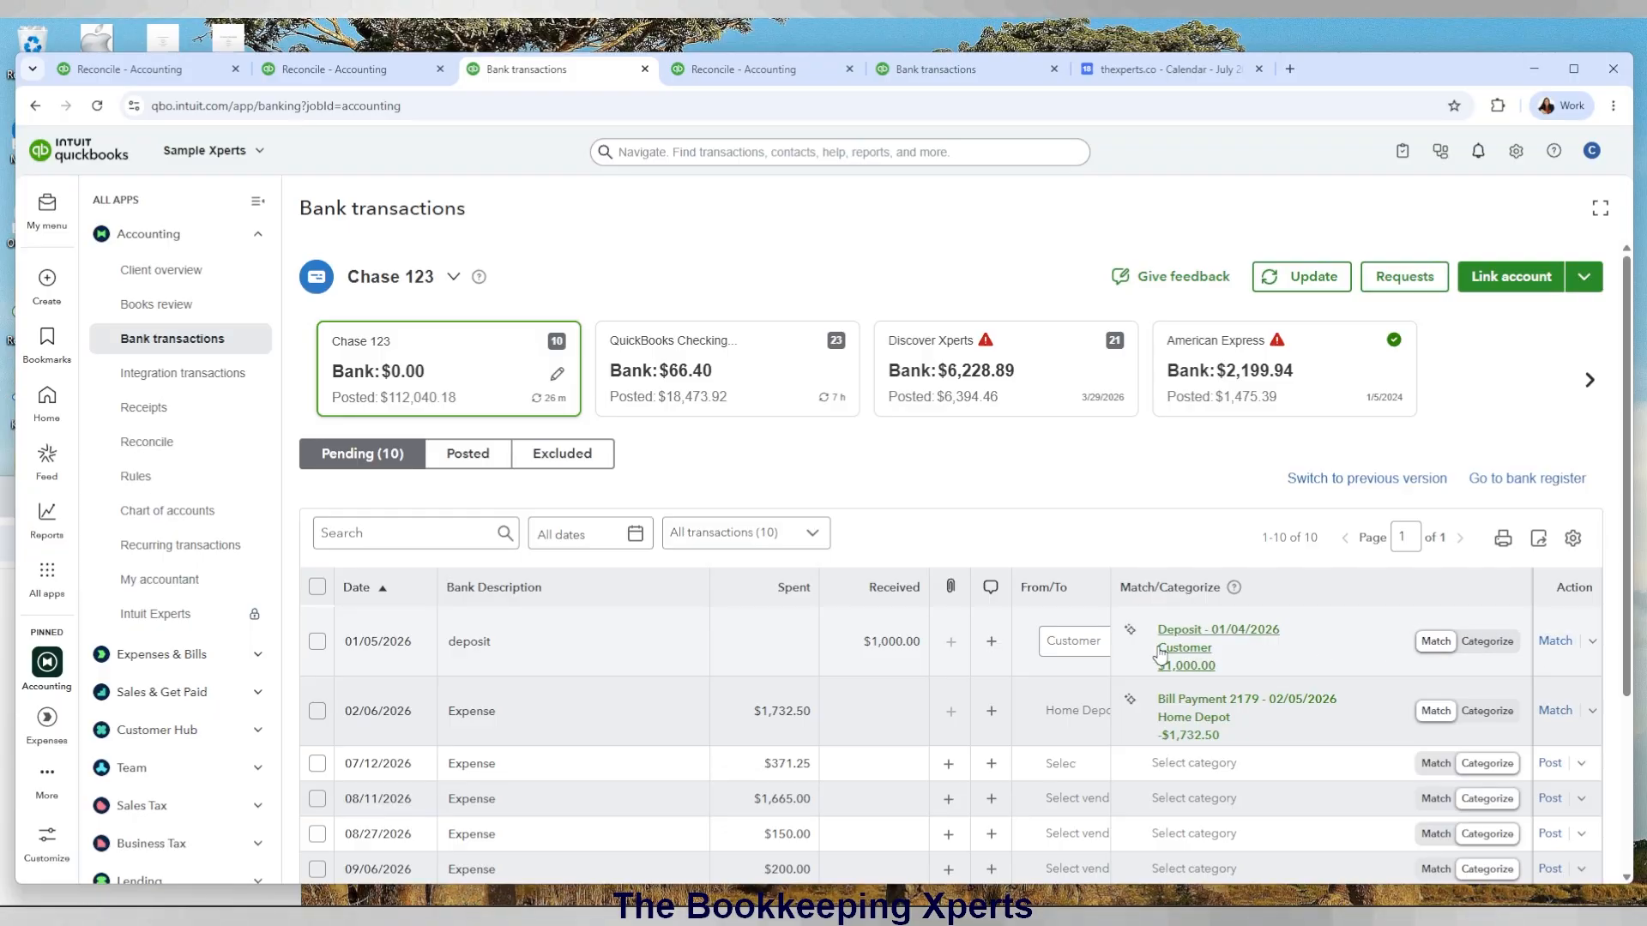
left_click(1568, 643)
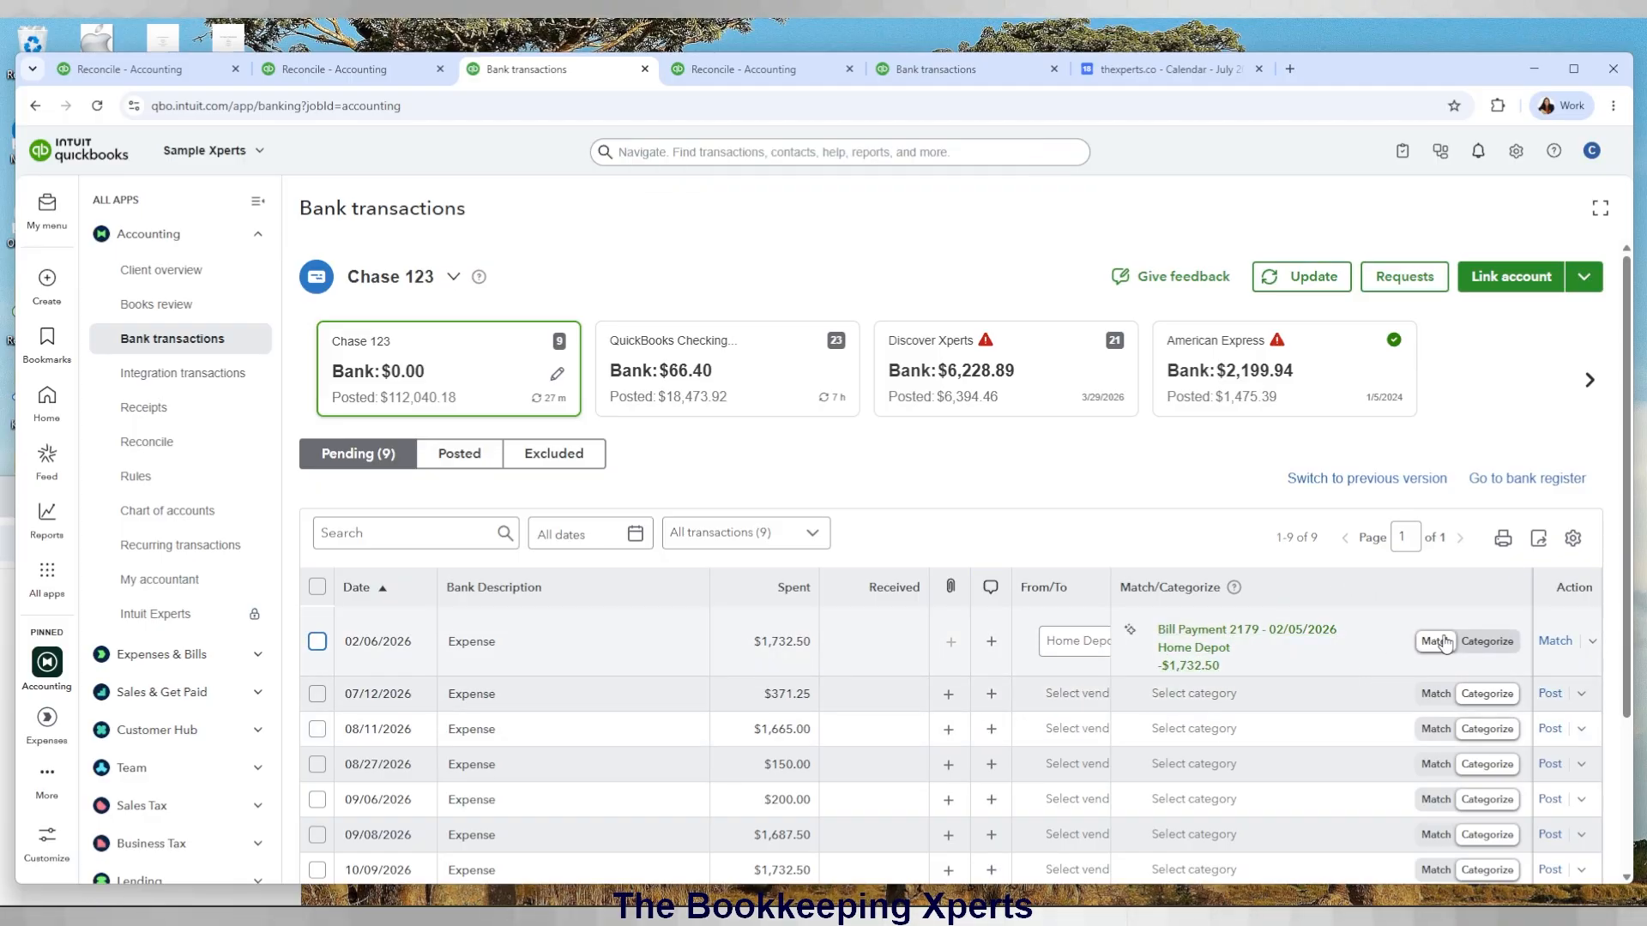
left_click(1553, 642)
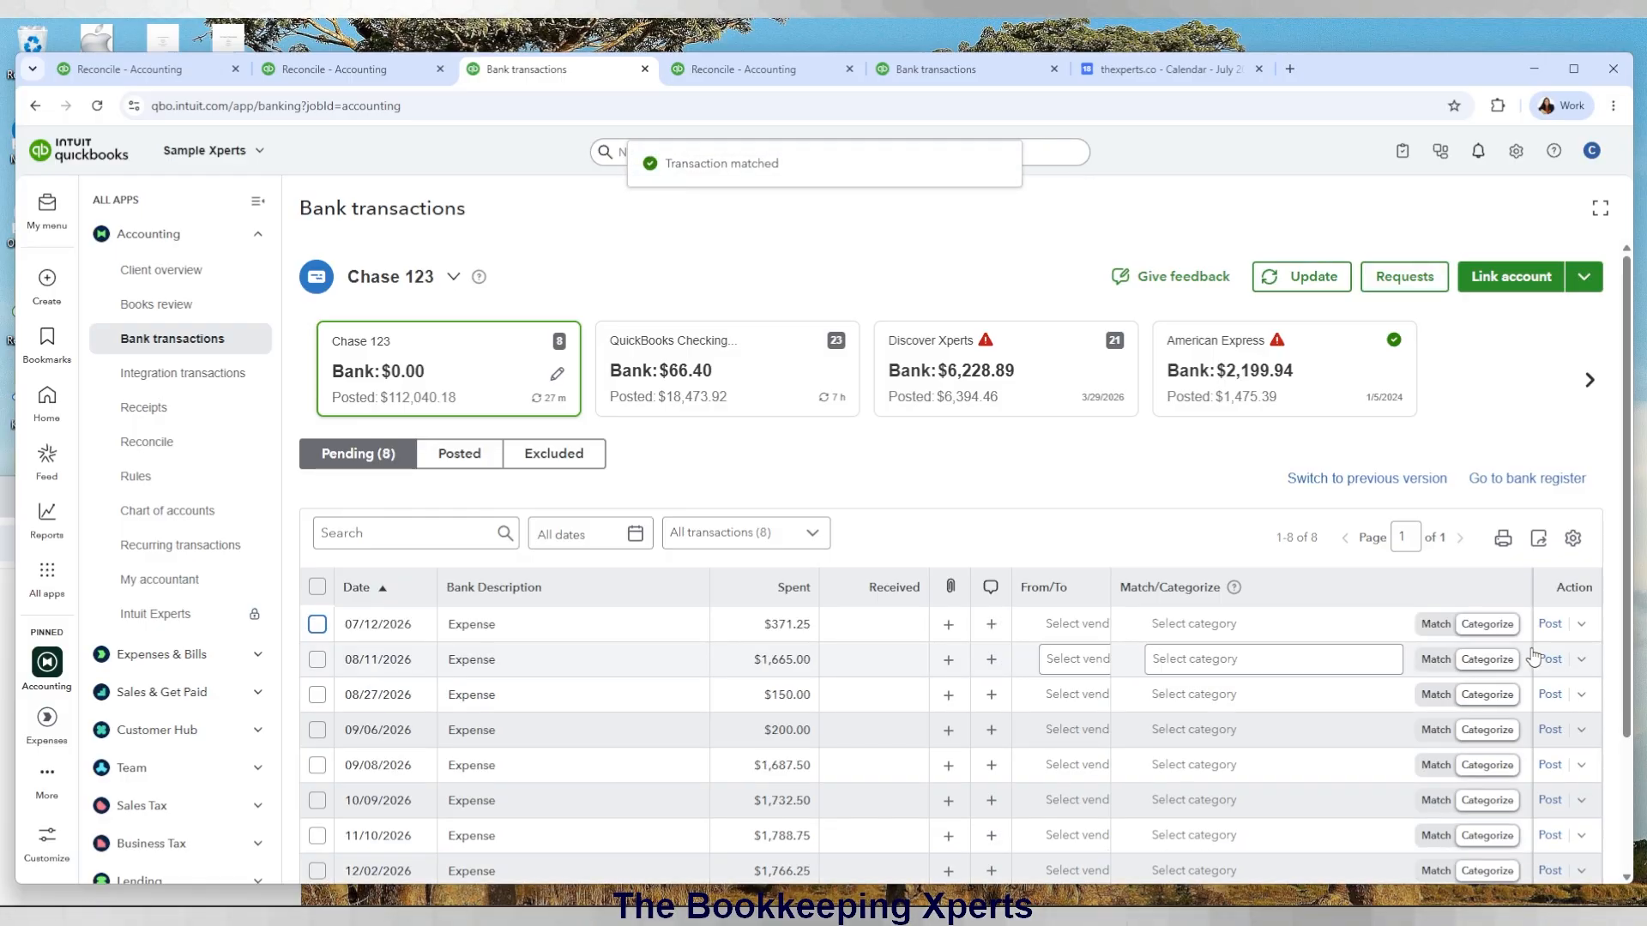
Go through the Chase 123 bank register to its reconciliation page and open the discrepancy report for the beginning balance.
left_click(1557, 485)
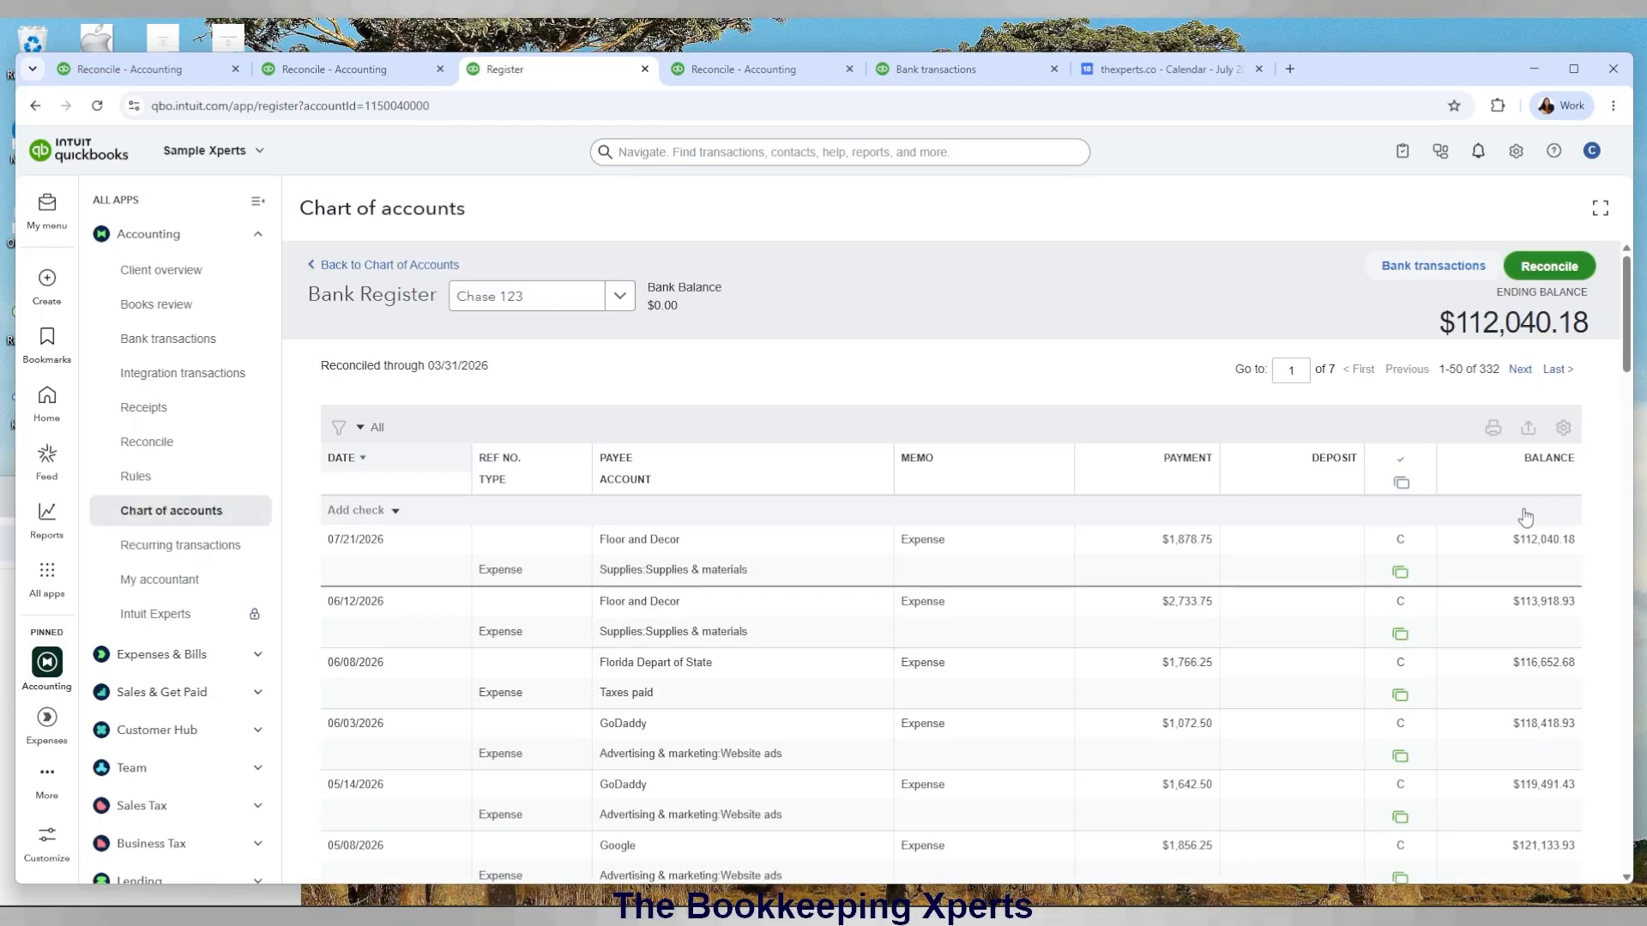
left_click(1555, 267)
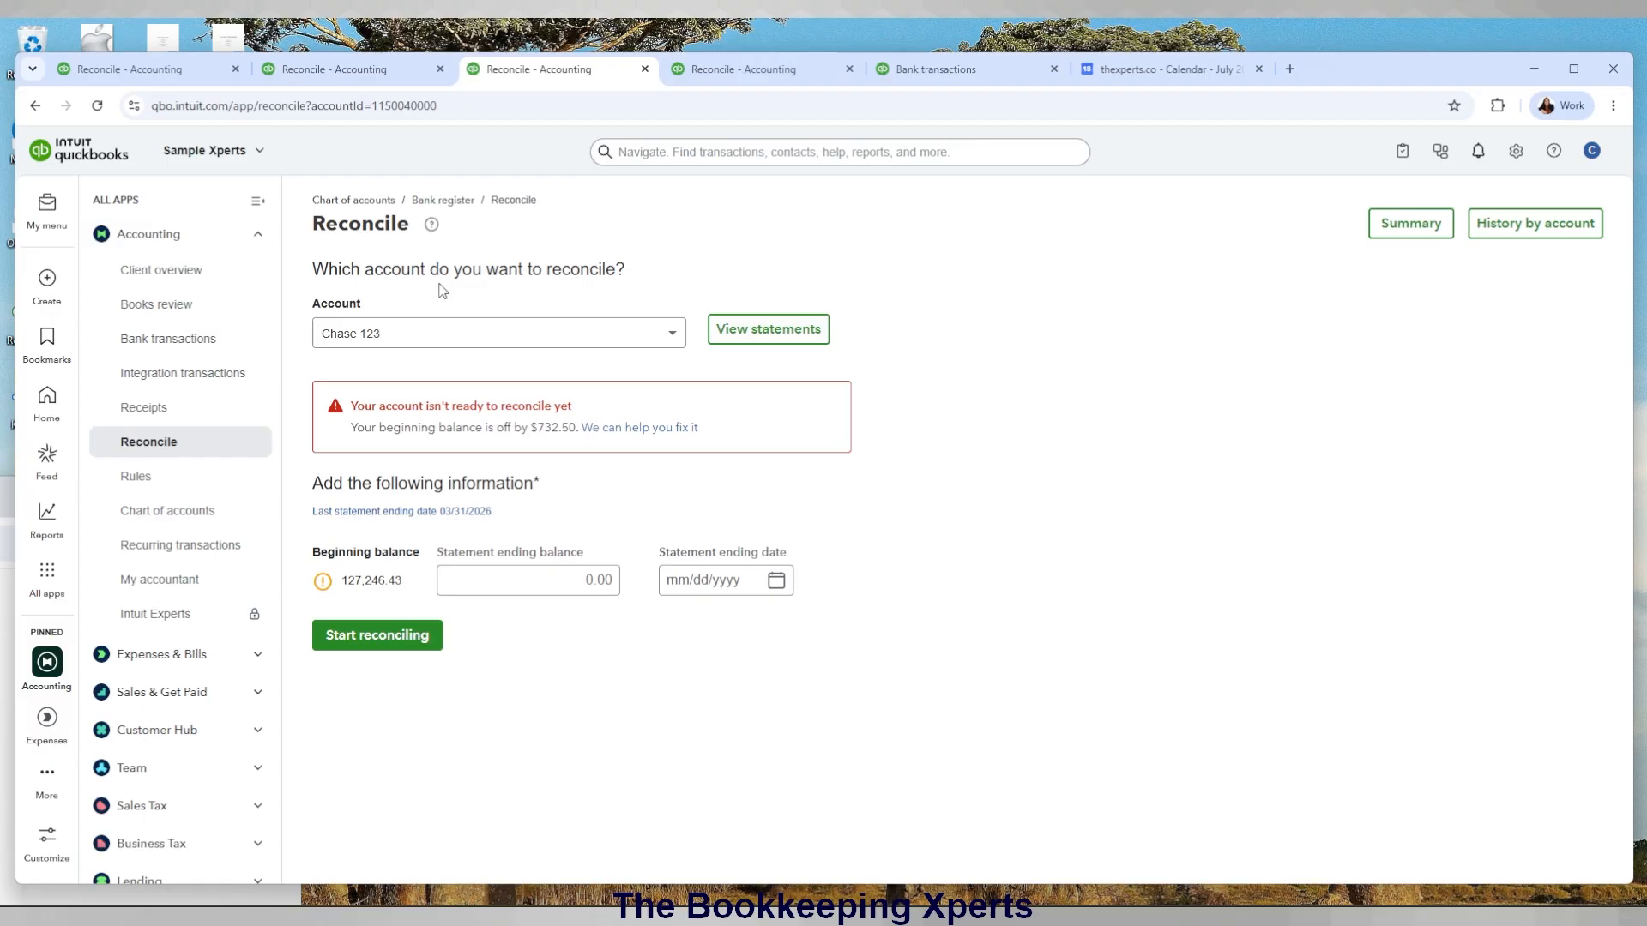
left_click(679, 428)
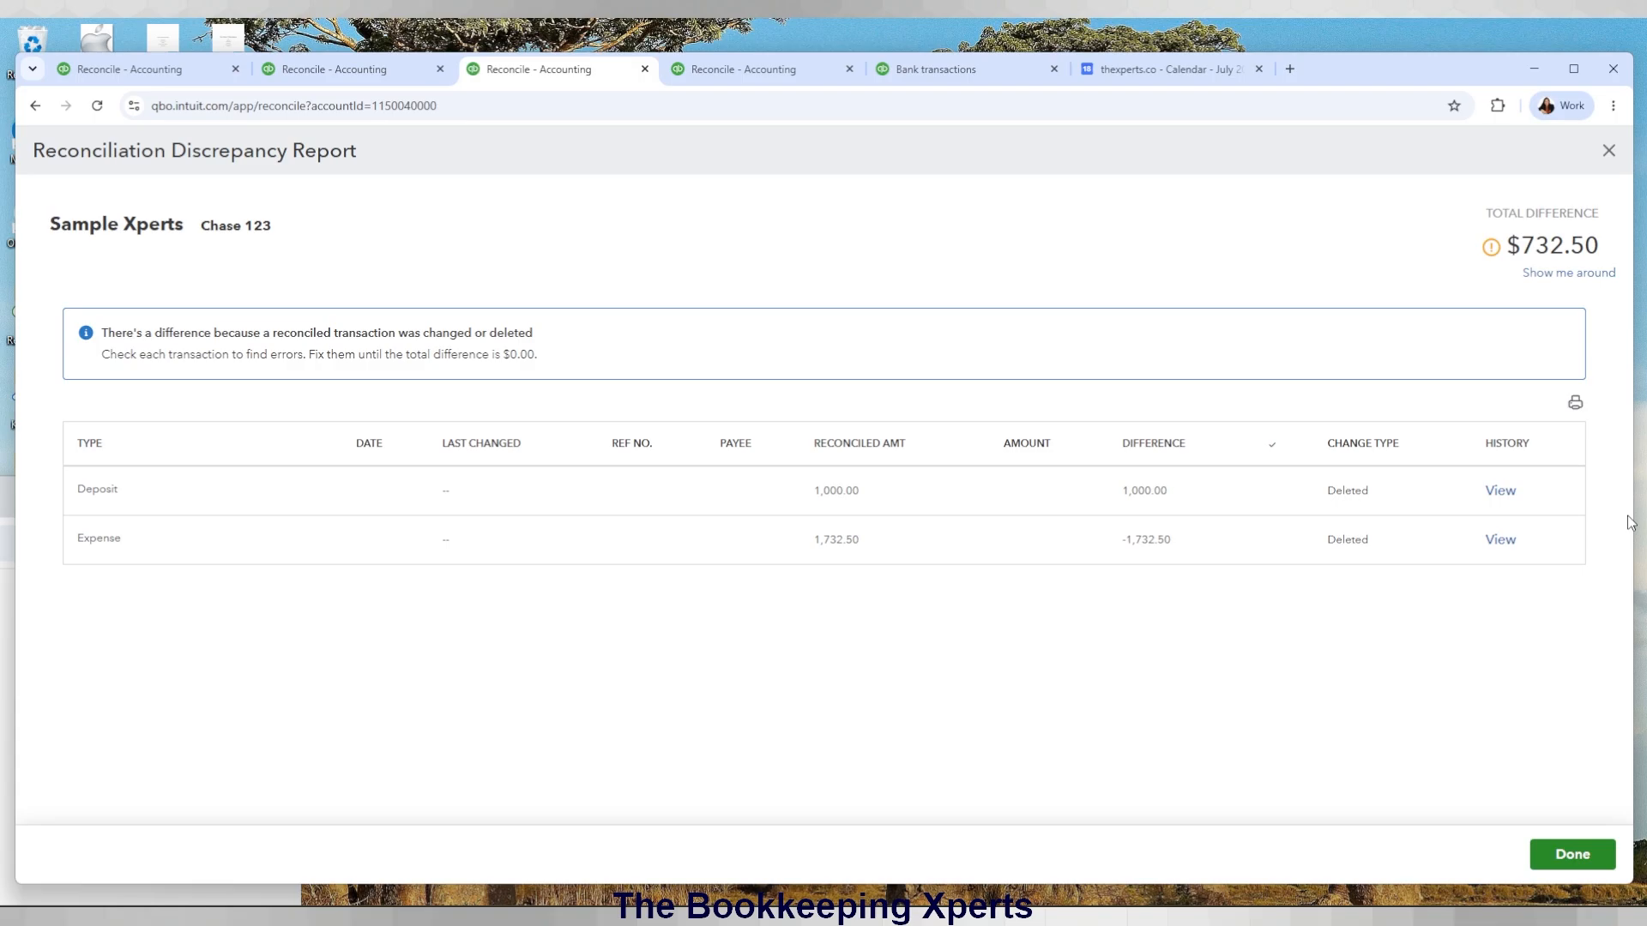
Open the audit history of the deleted deposit in the discrepancy report and examine its past versions and cleared status.
left_click(1501, 491)
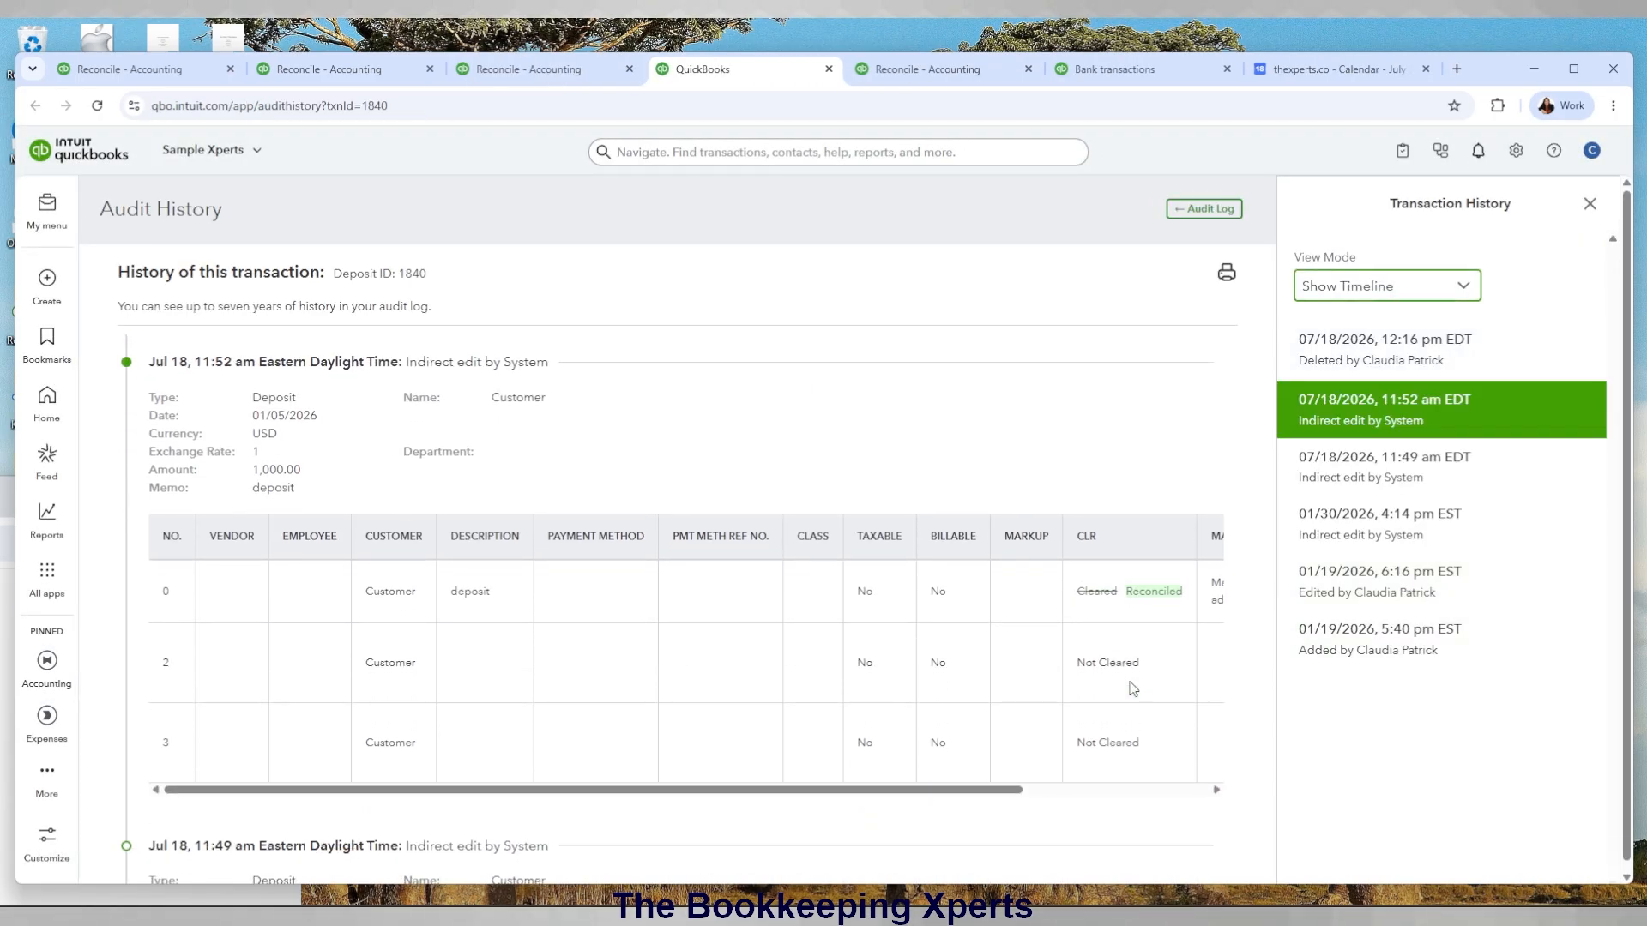
scroll(1132, 689, "down", 4)
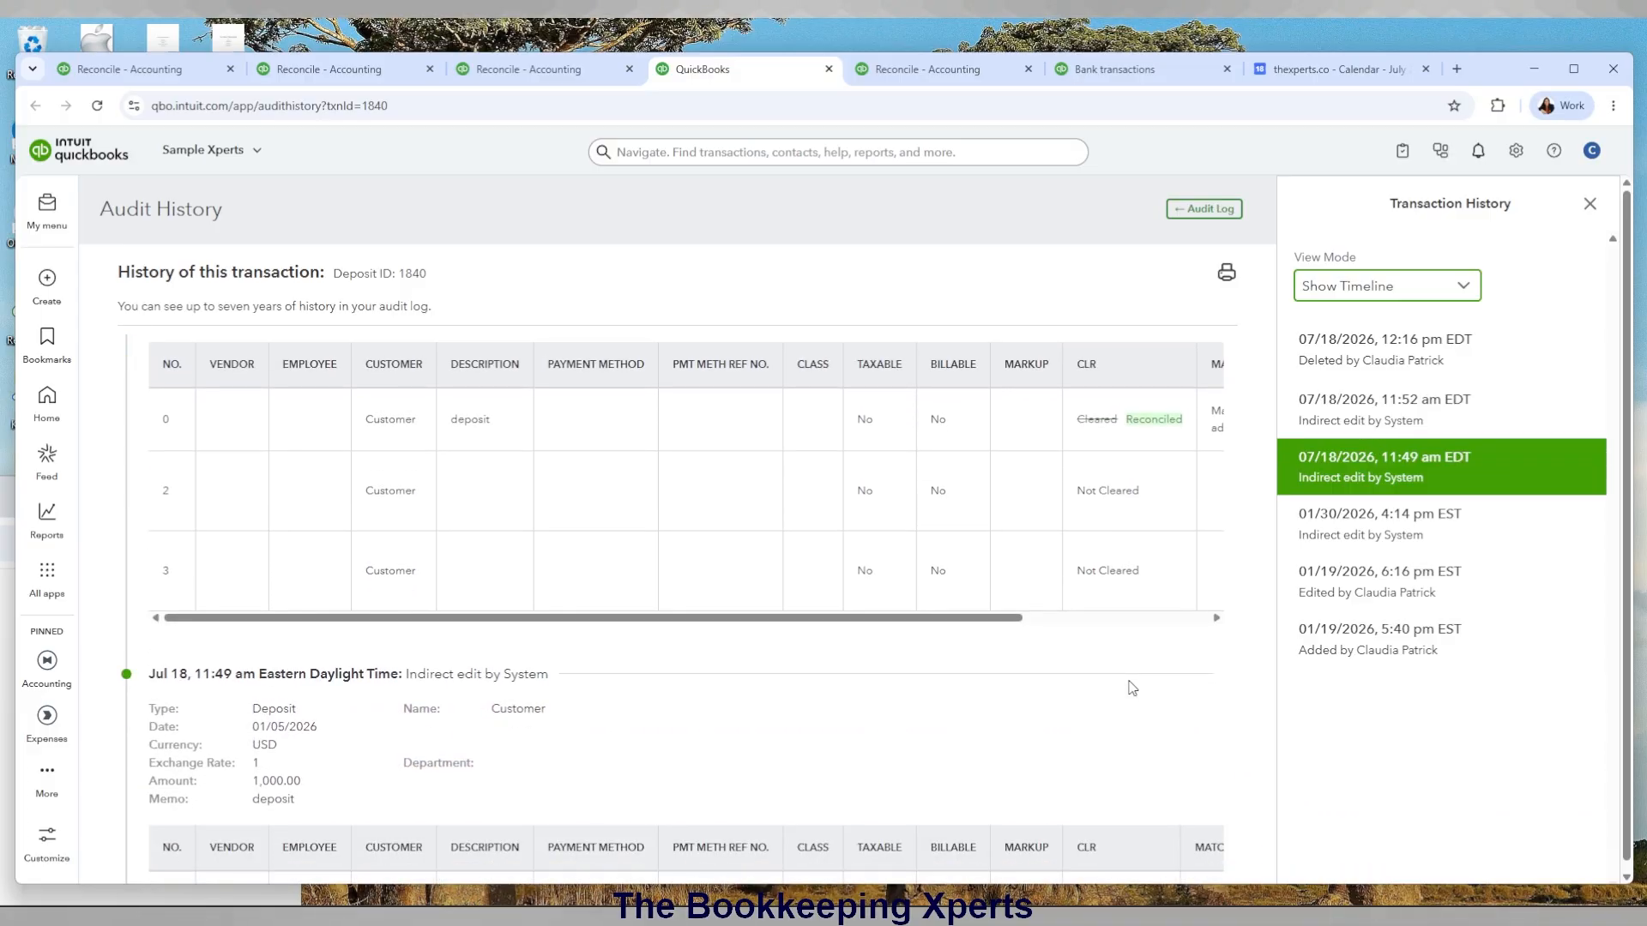
scroll(1132, 689, "down", 7)
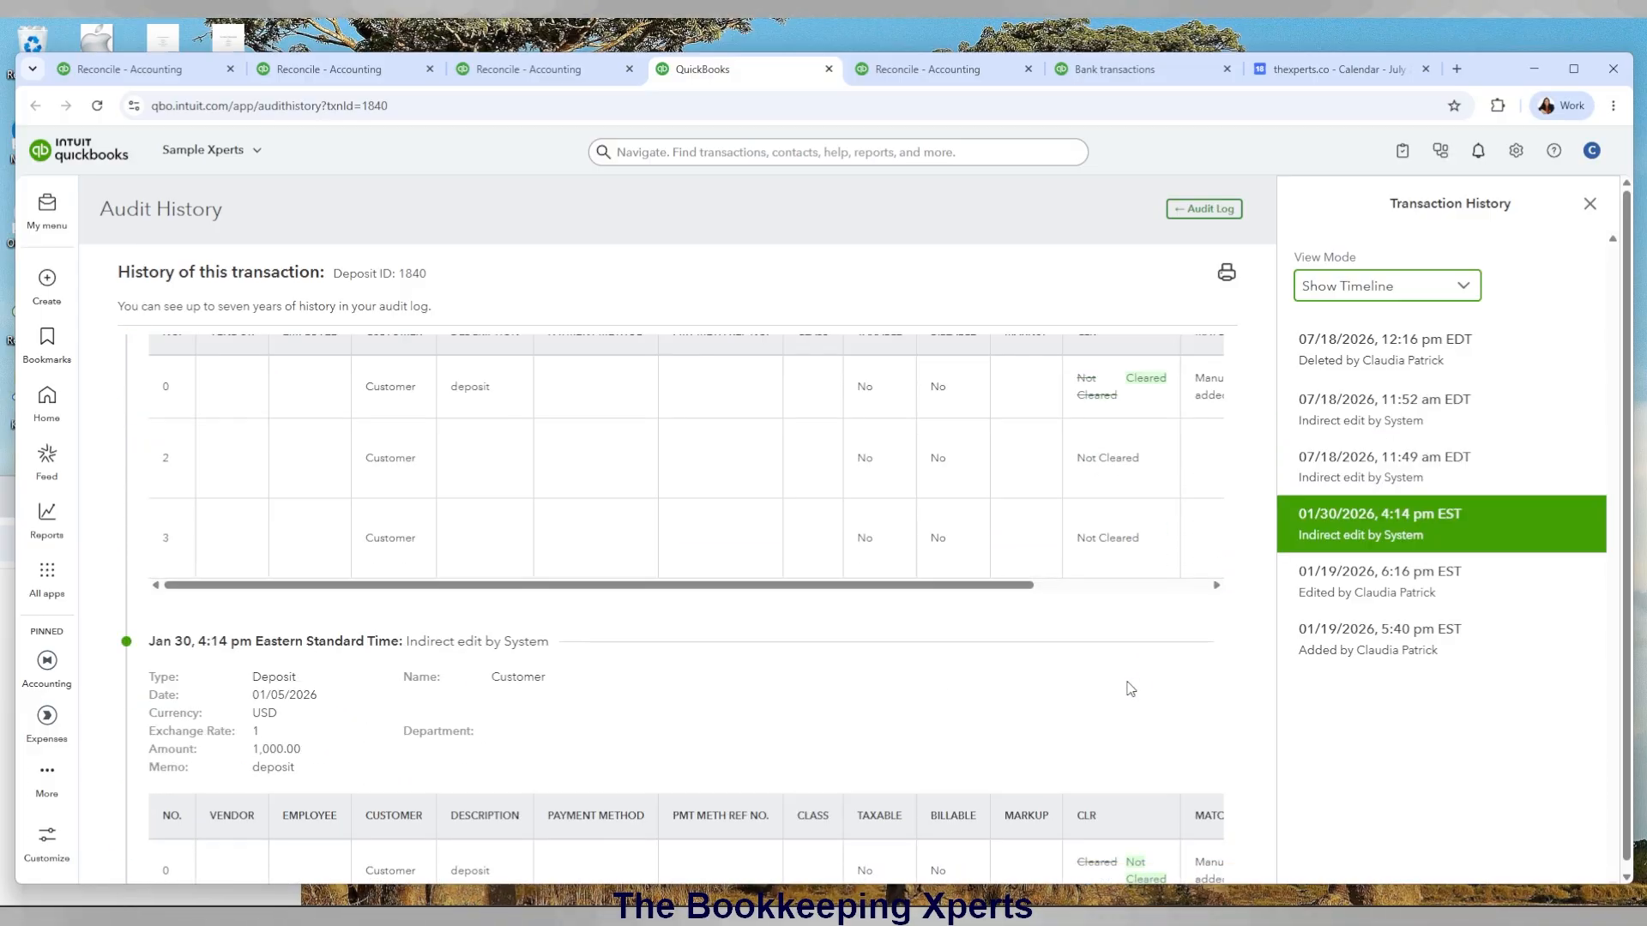
scroll(1130, 689, "down", 3)
scroll(1107, 673, "up", 15)
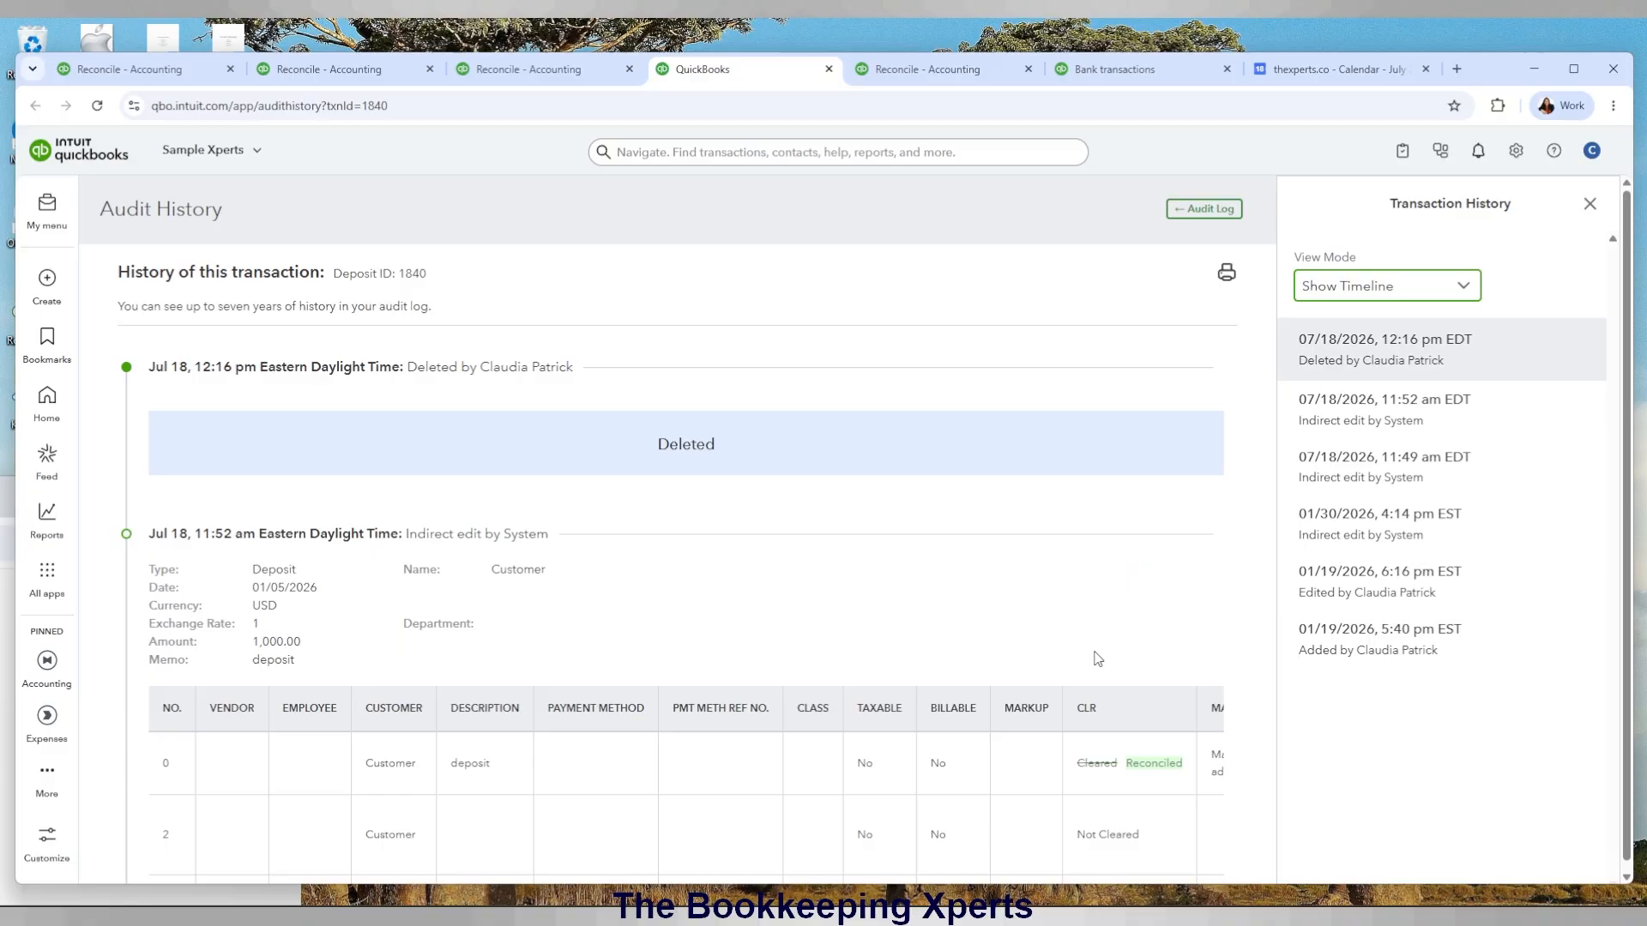
left_click(1589, 206)
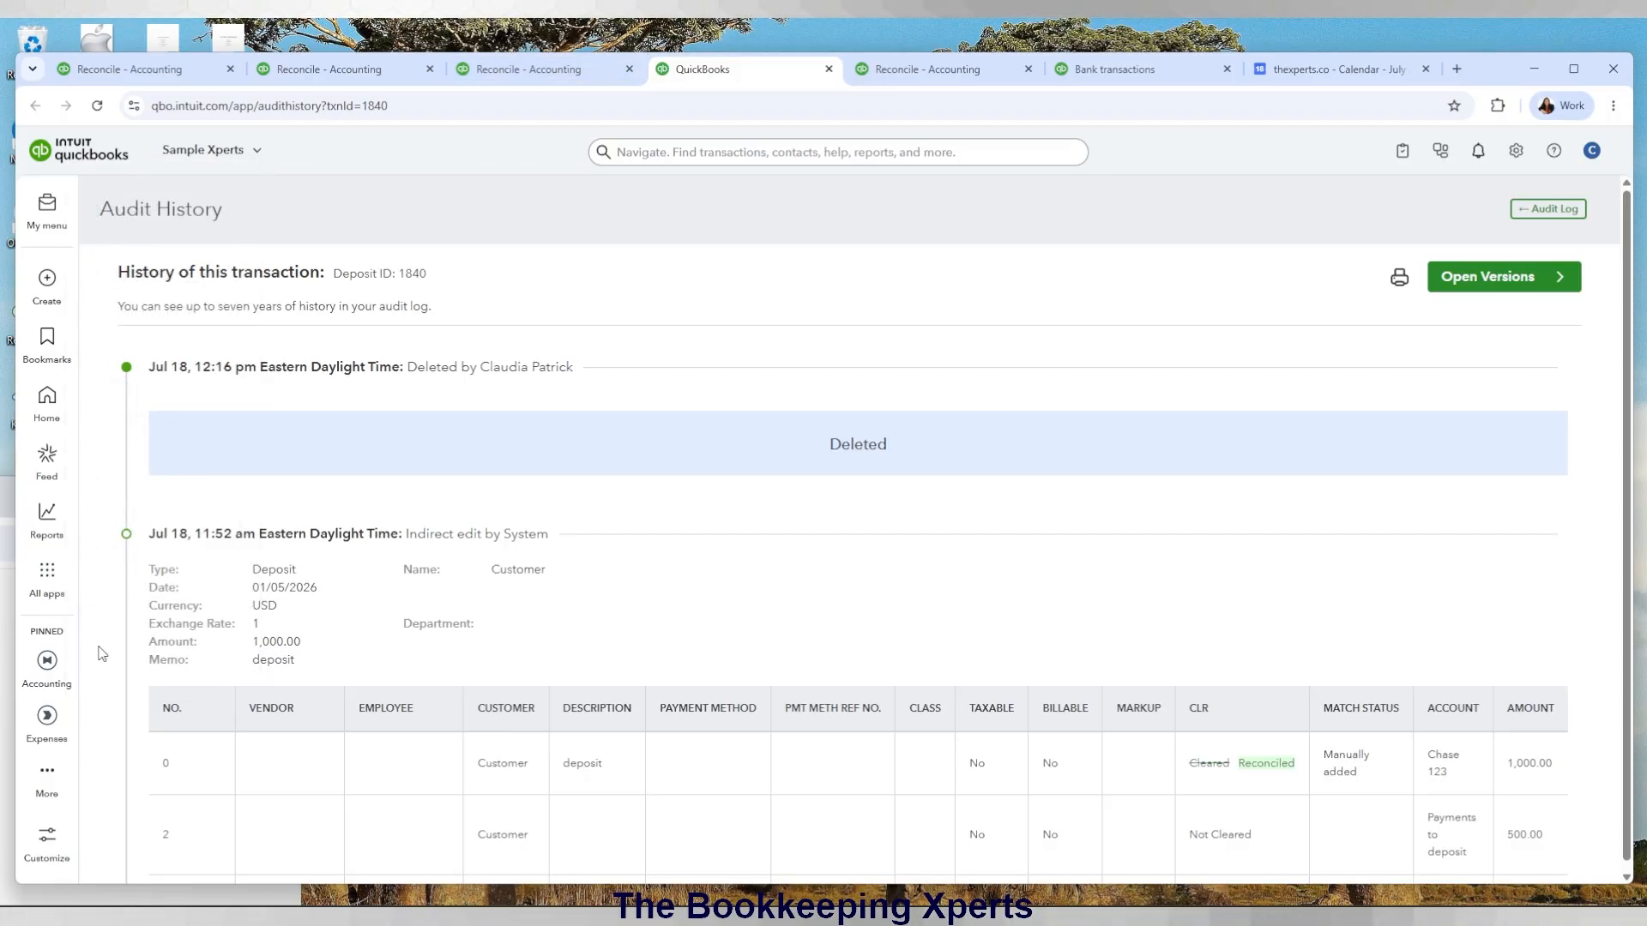
Return to the Reconcile page and select Chase 123 as the account to reconcile.
mouse_move(47, 570)
mouse_move(165, 209)
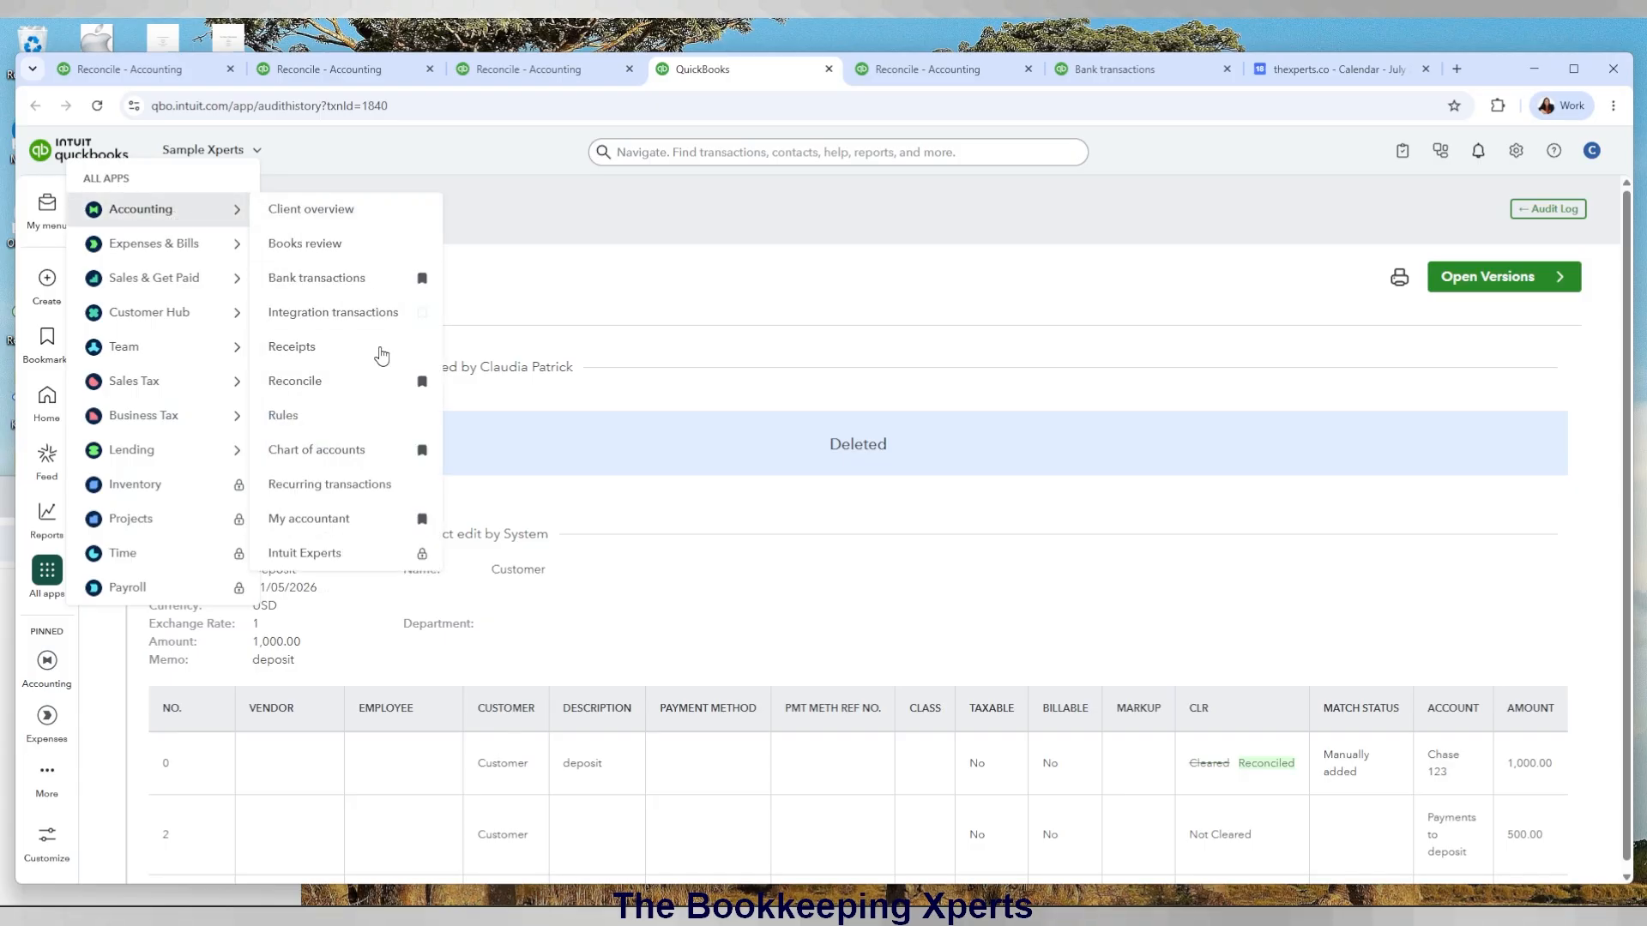
left_click(319, 381)
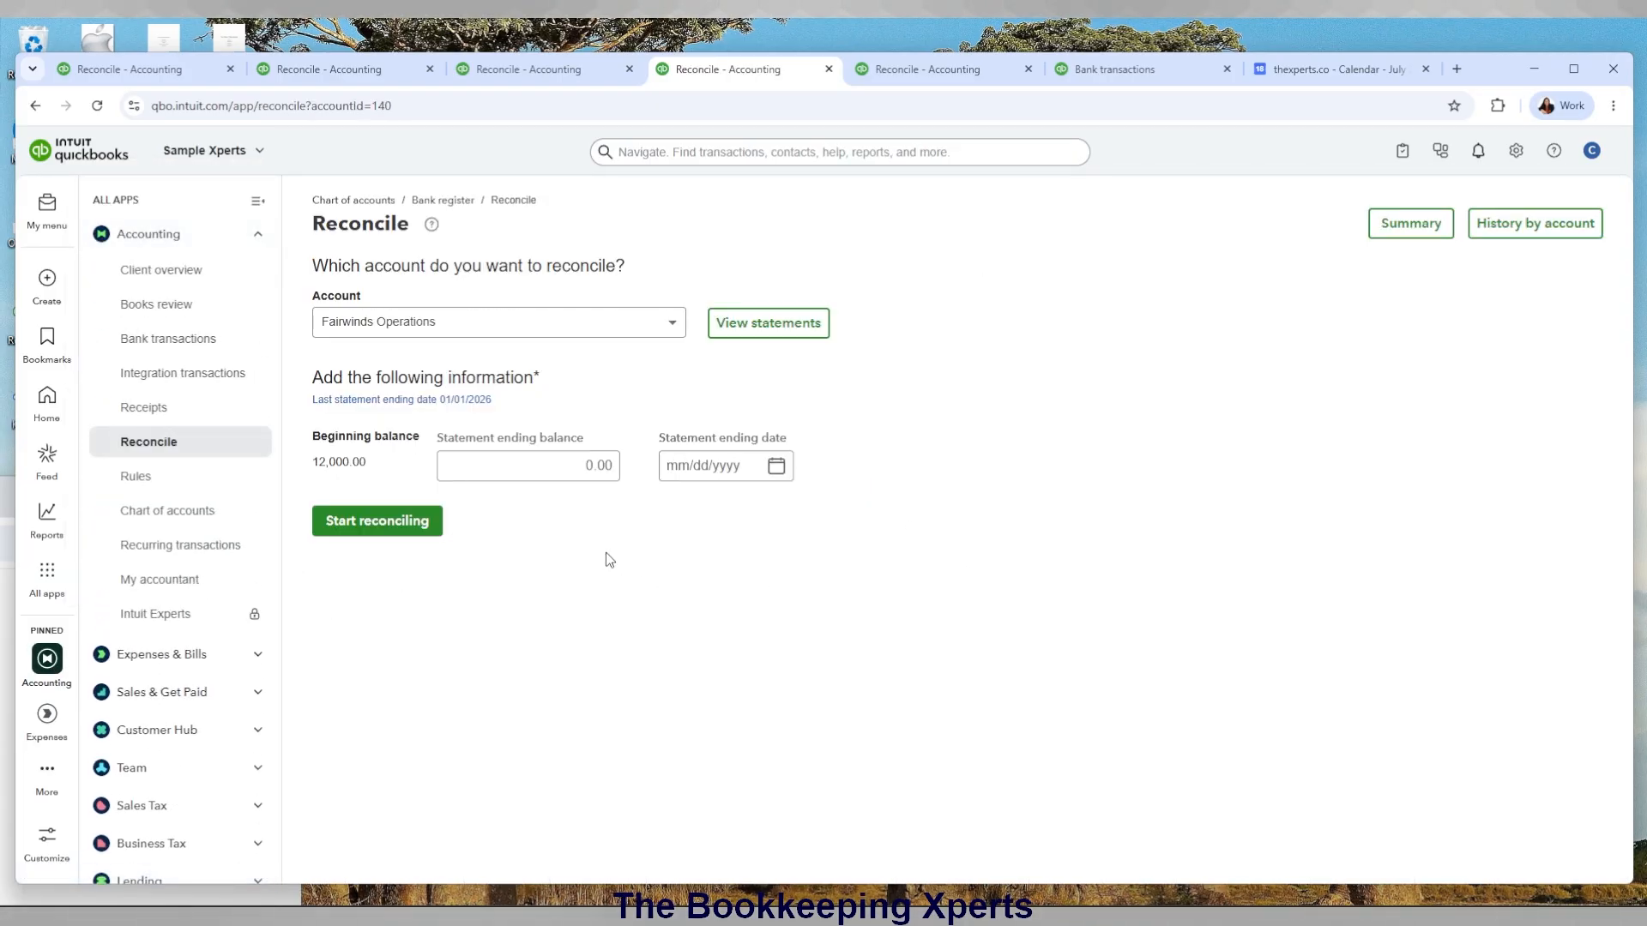
left_click(566, 470)
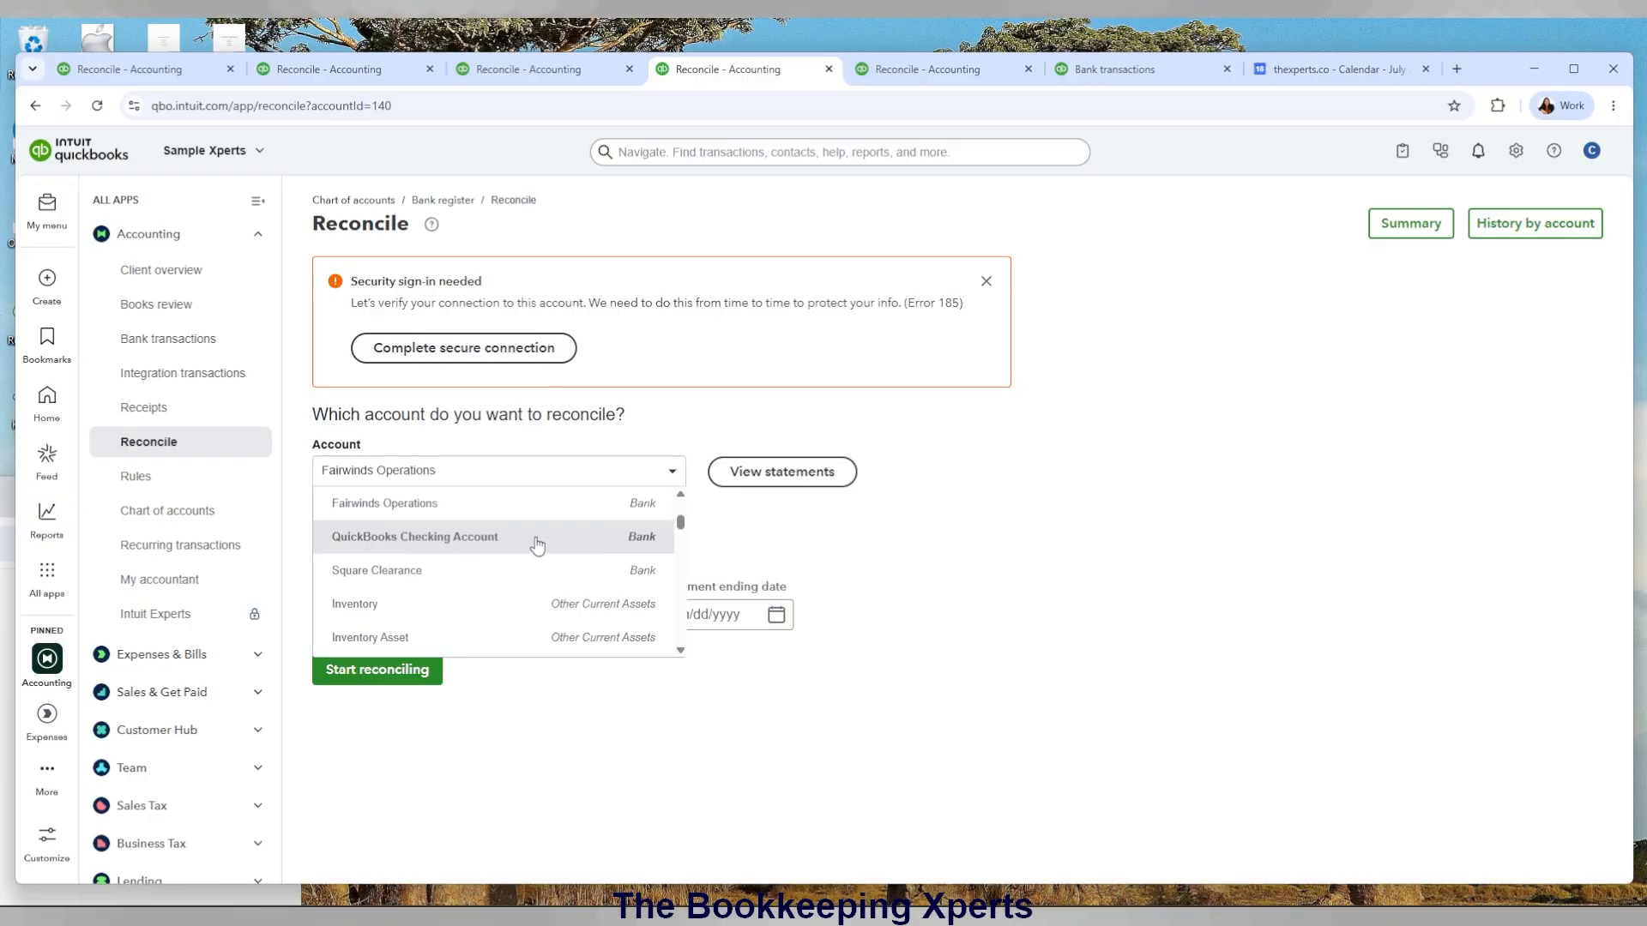
scroll(537, 540, "up", 3)
scroll(535, 547, "down", 2)
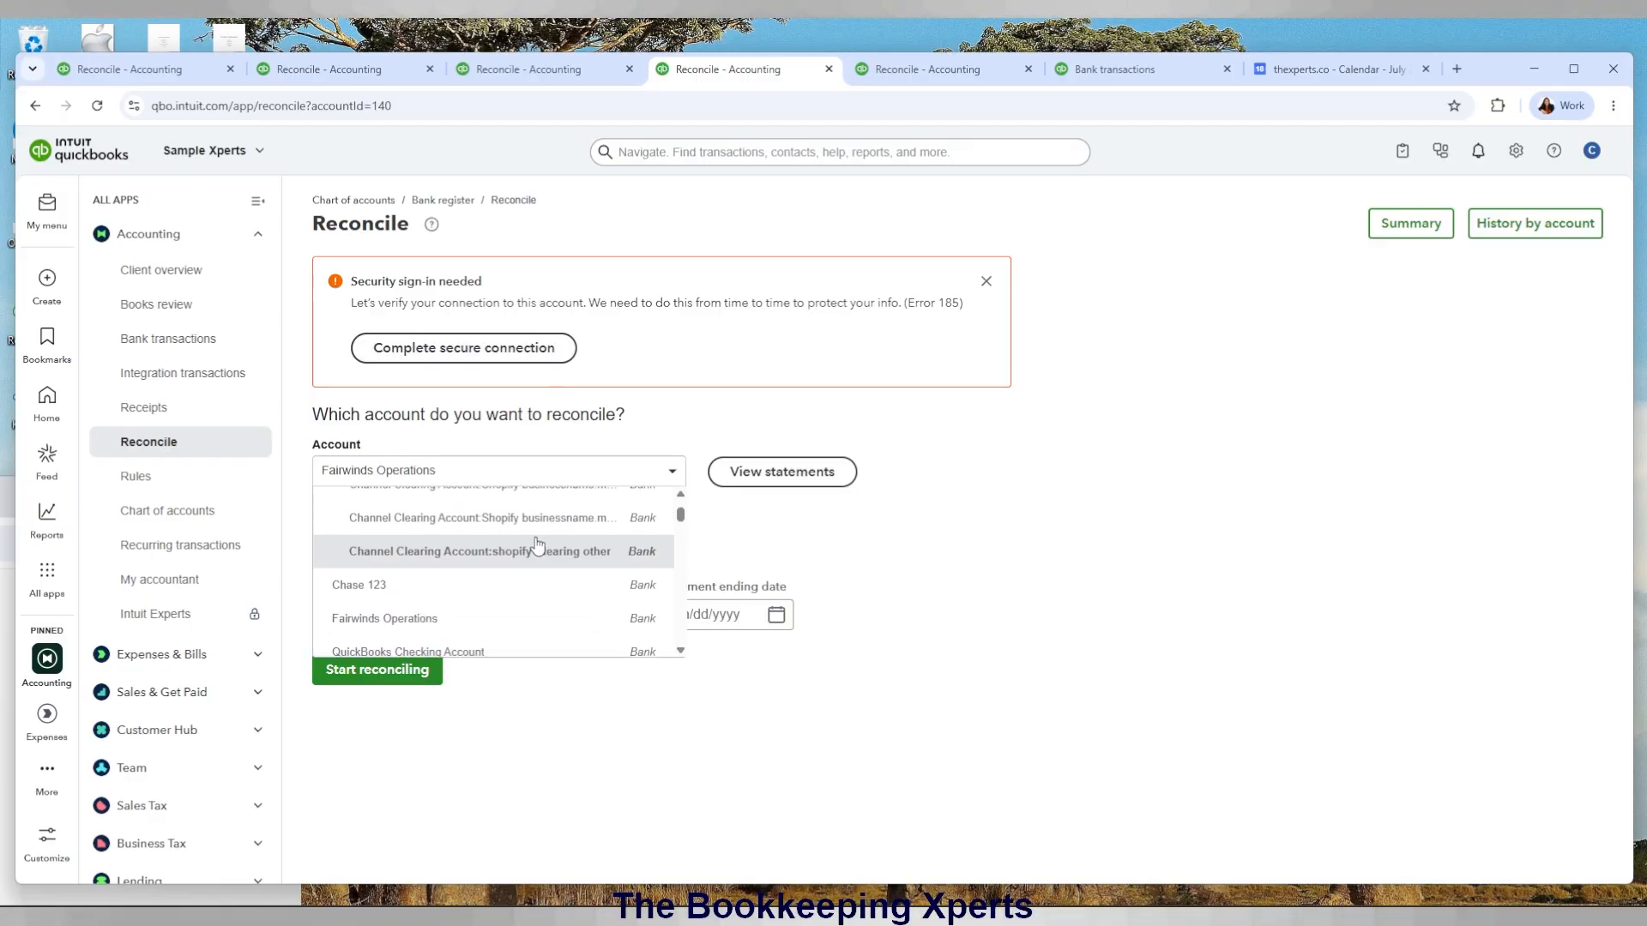
left_click(506, 584)
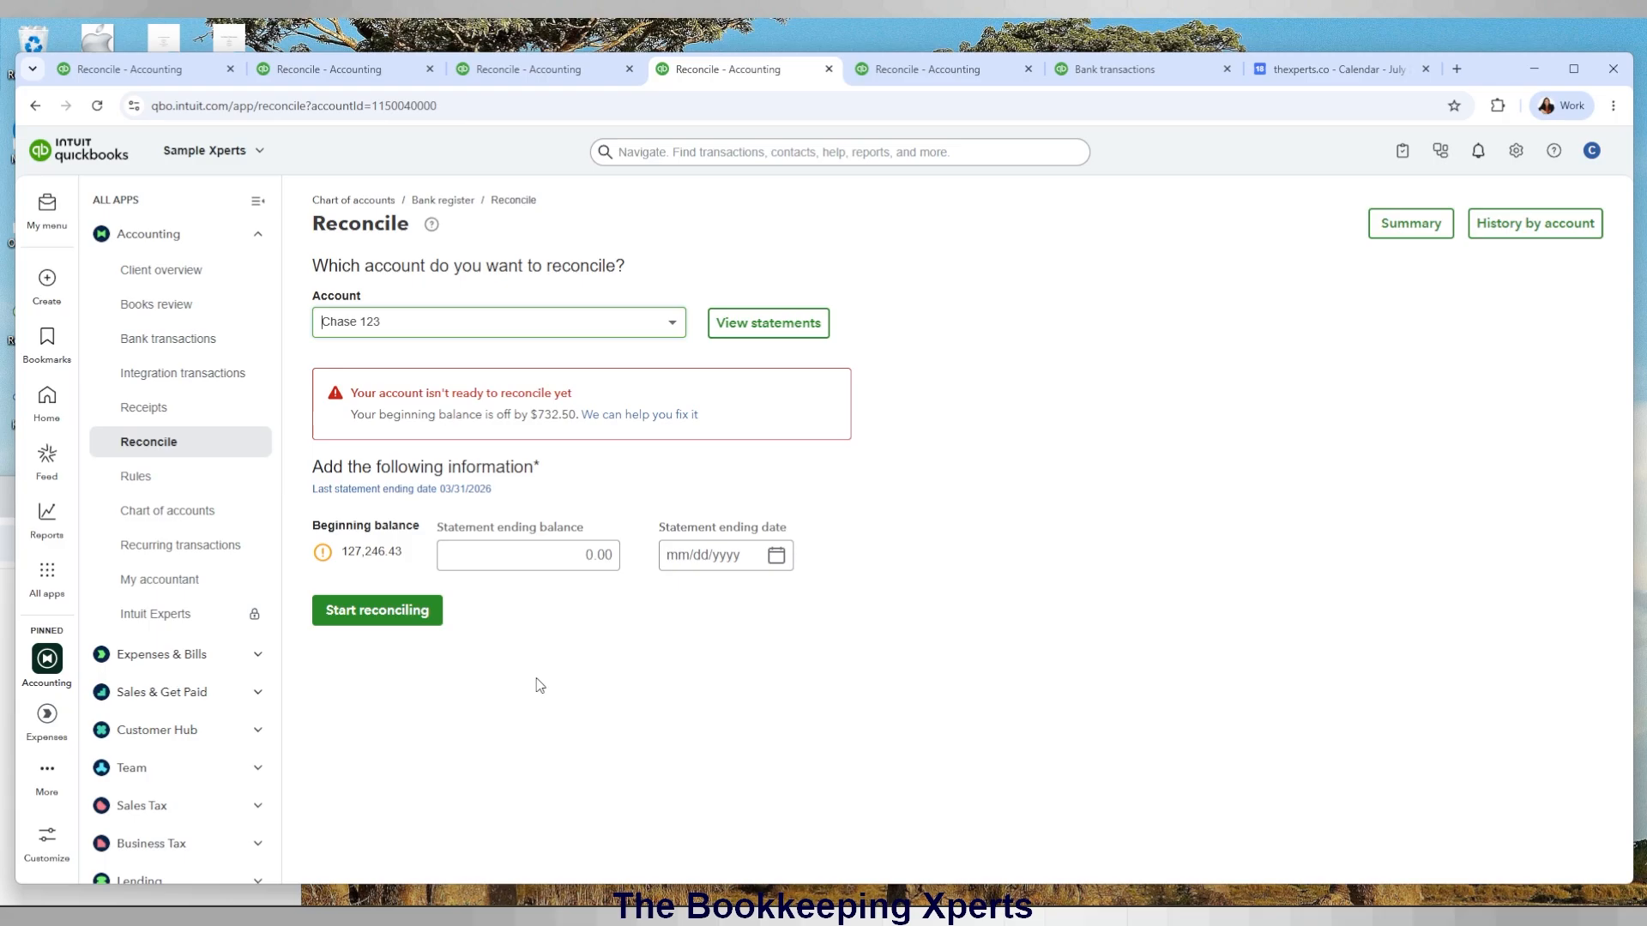
Open the Chase 123 bank register and filter it to Not Reconciled transactions dated through 03/31/2026.
left_click(454, 202)
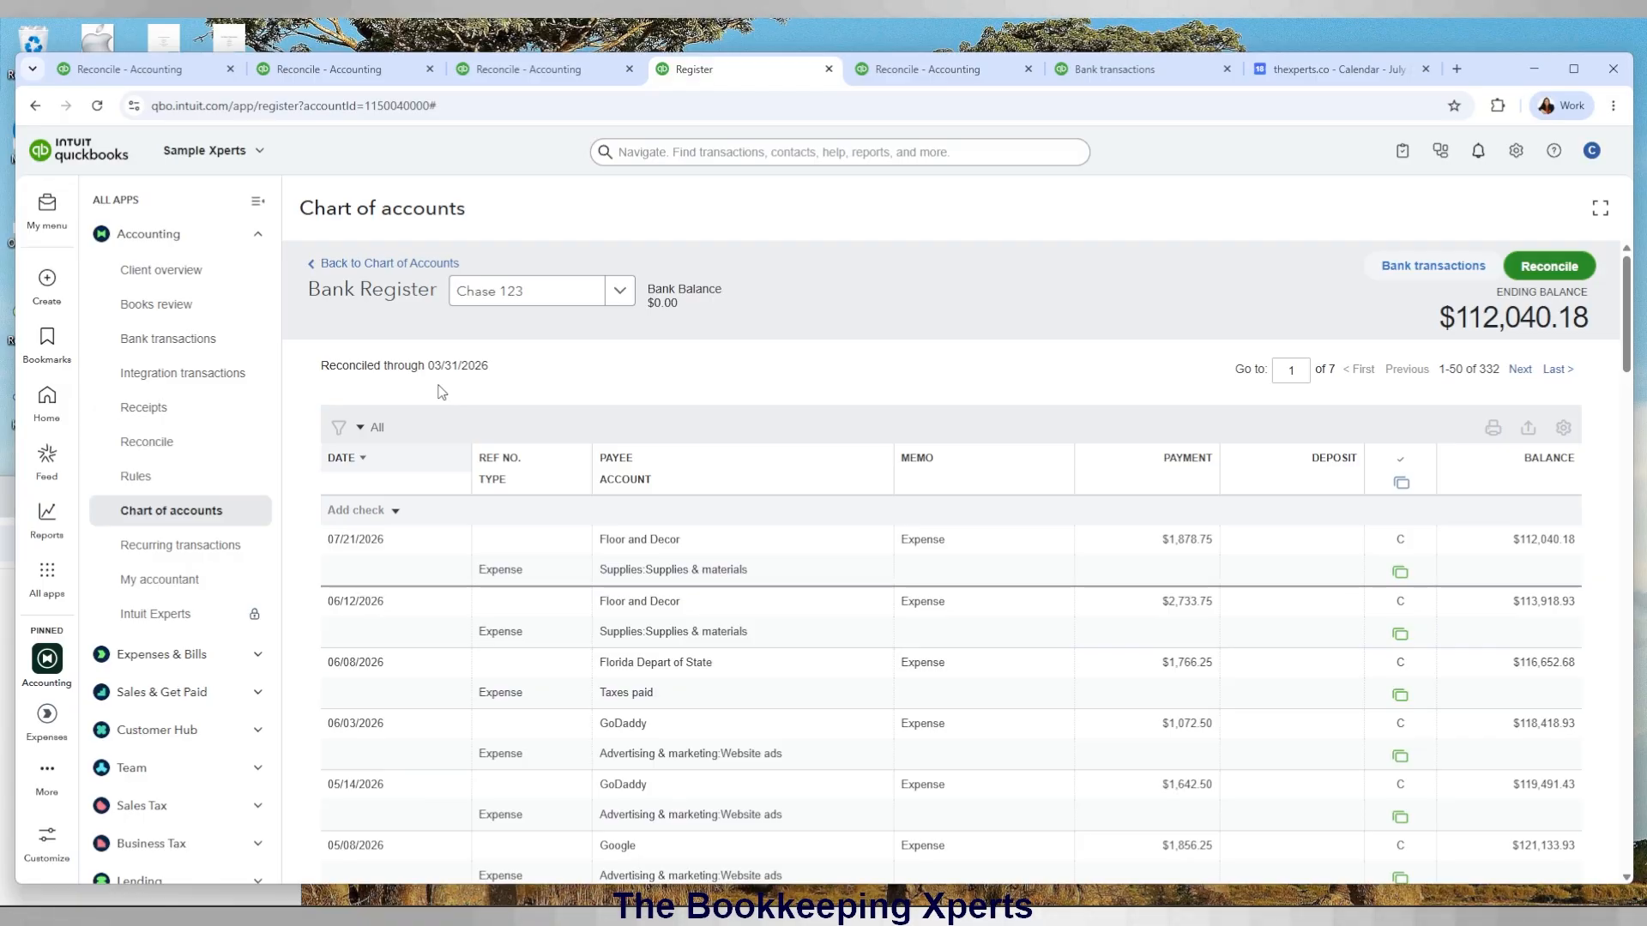
left_click(360, 428)
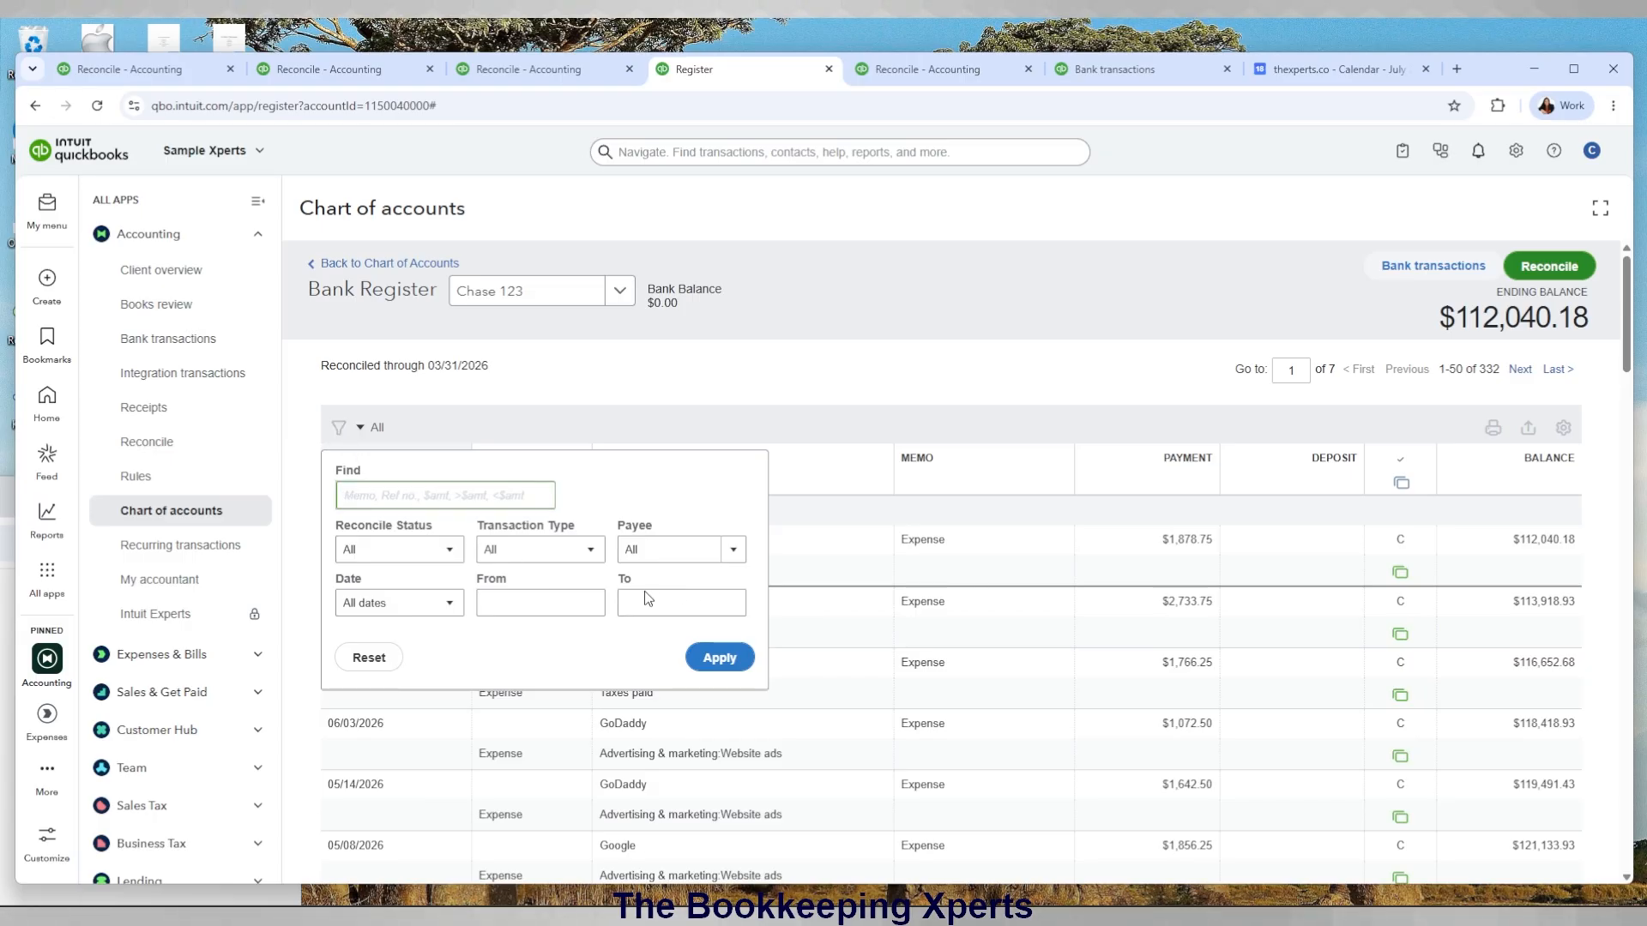
left_click(733, 605)
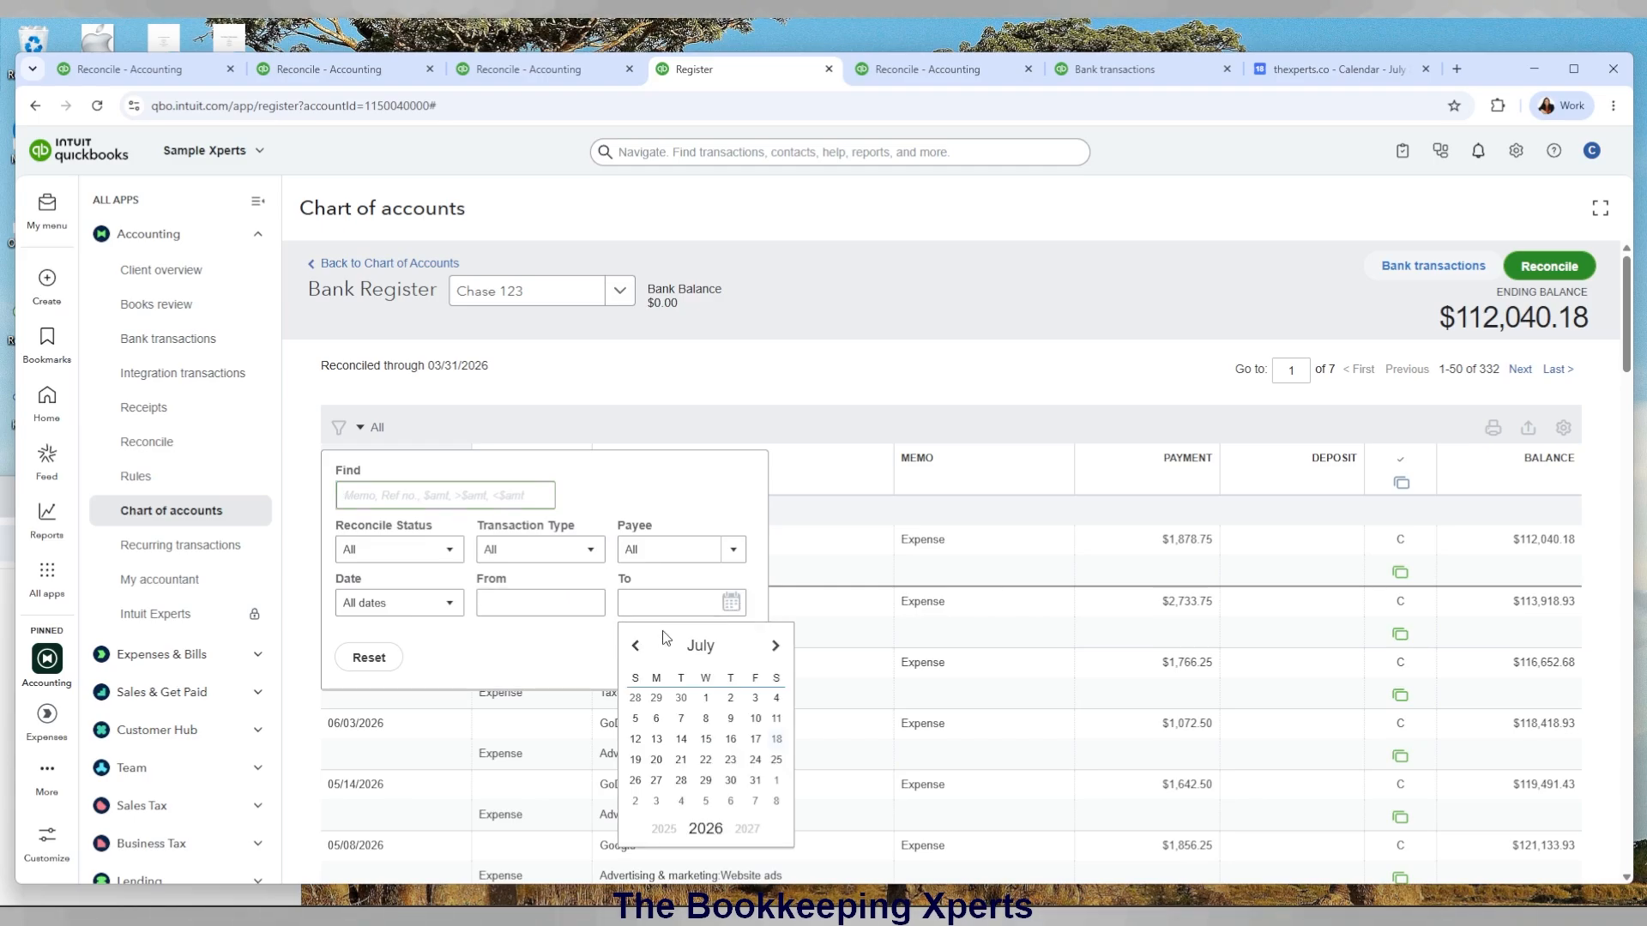
left_click(637, 648)
left_click(638, 647)
left_click(637, 647)
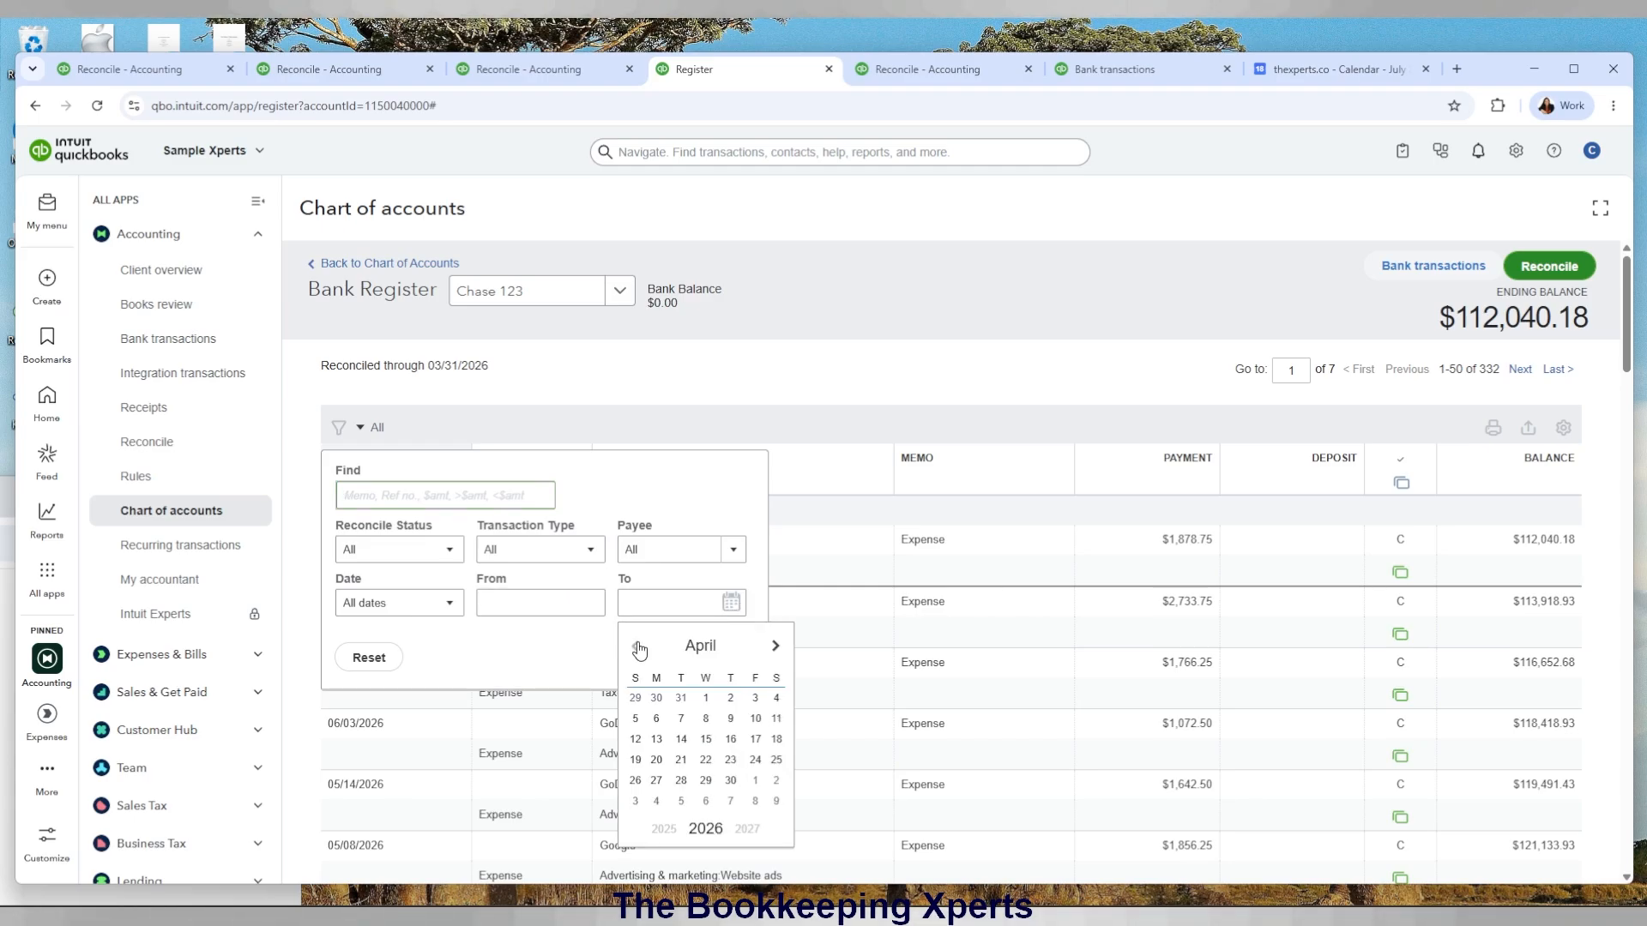
left_click(637, 647)
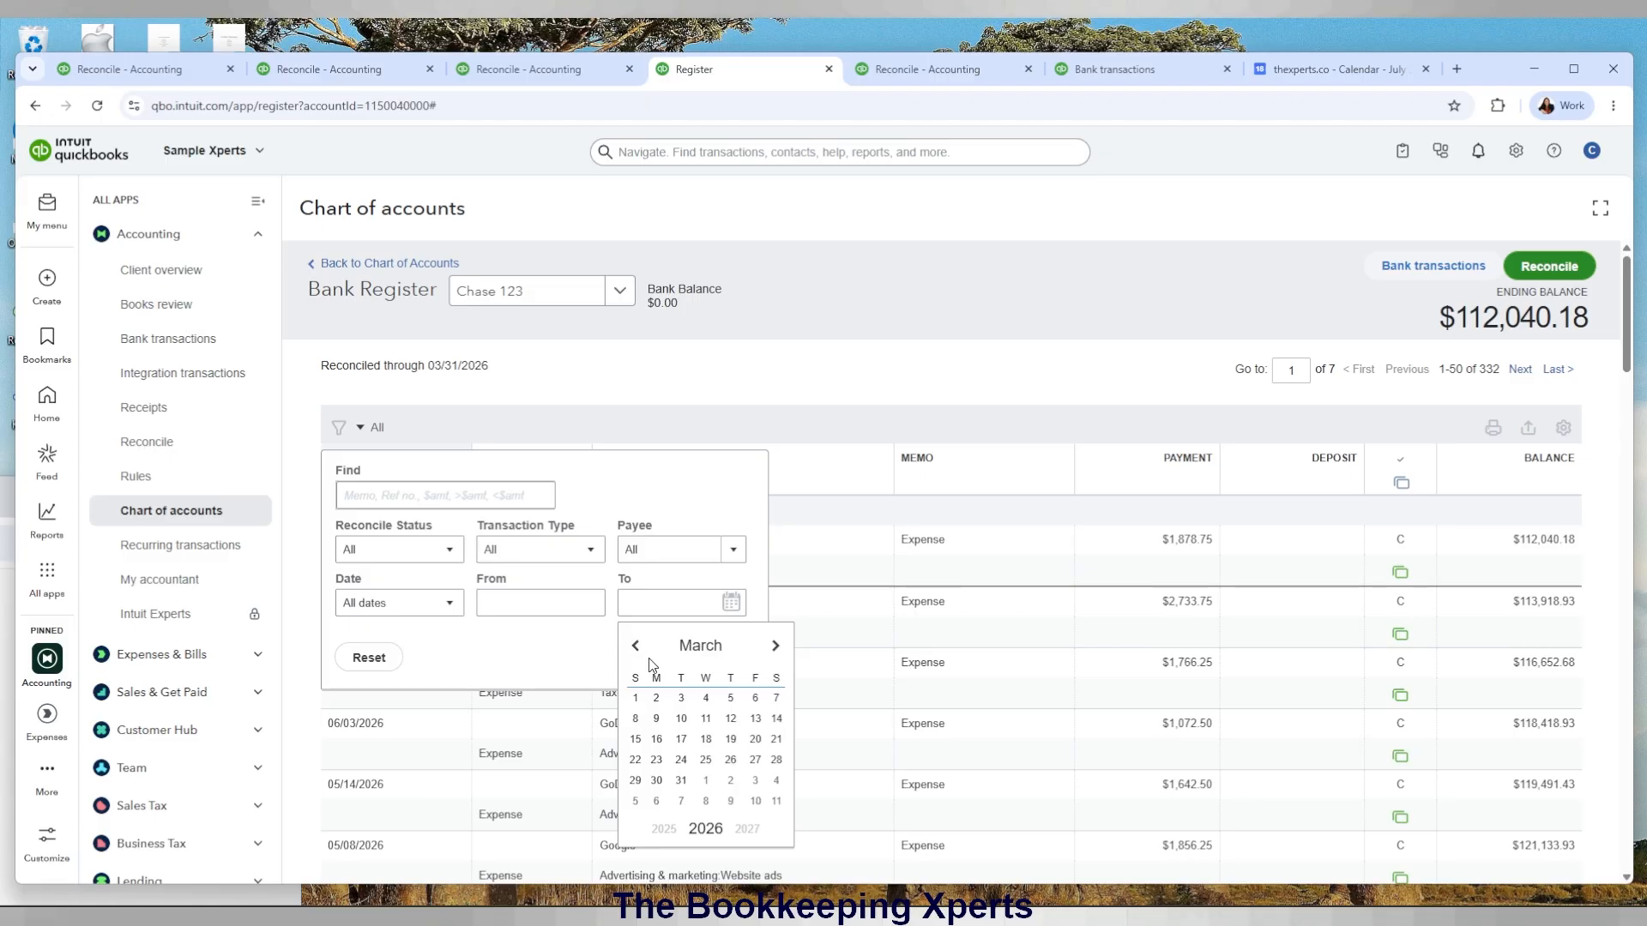
left_click(683, 782)
left_click(433, 553)
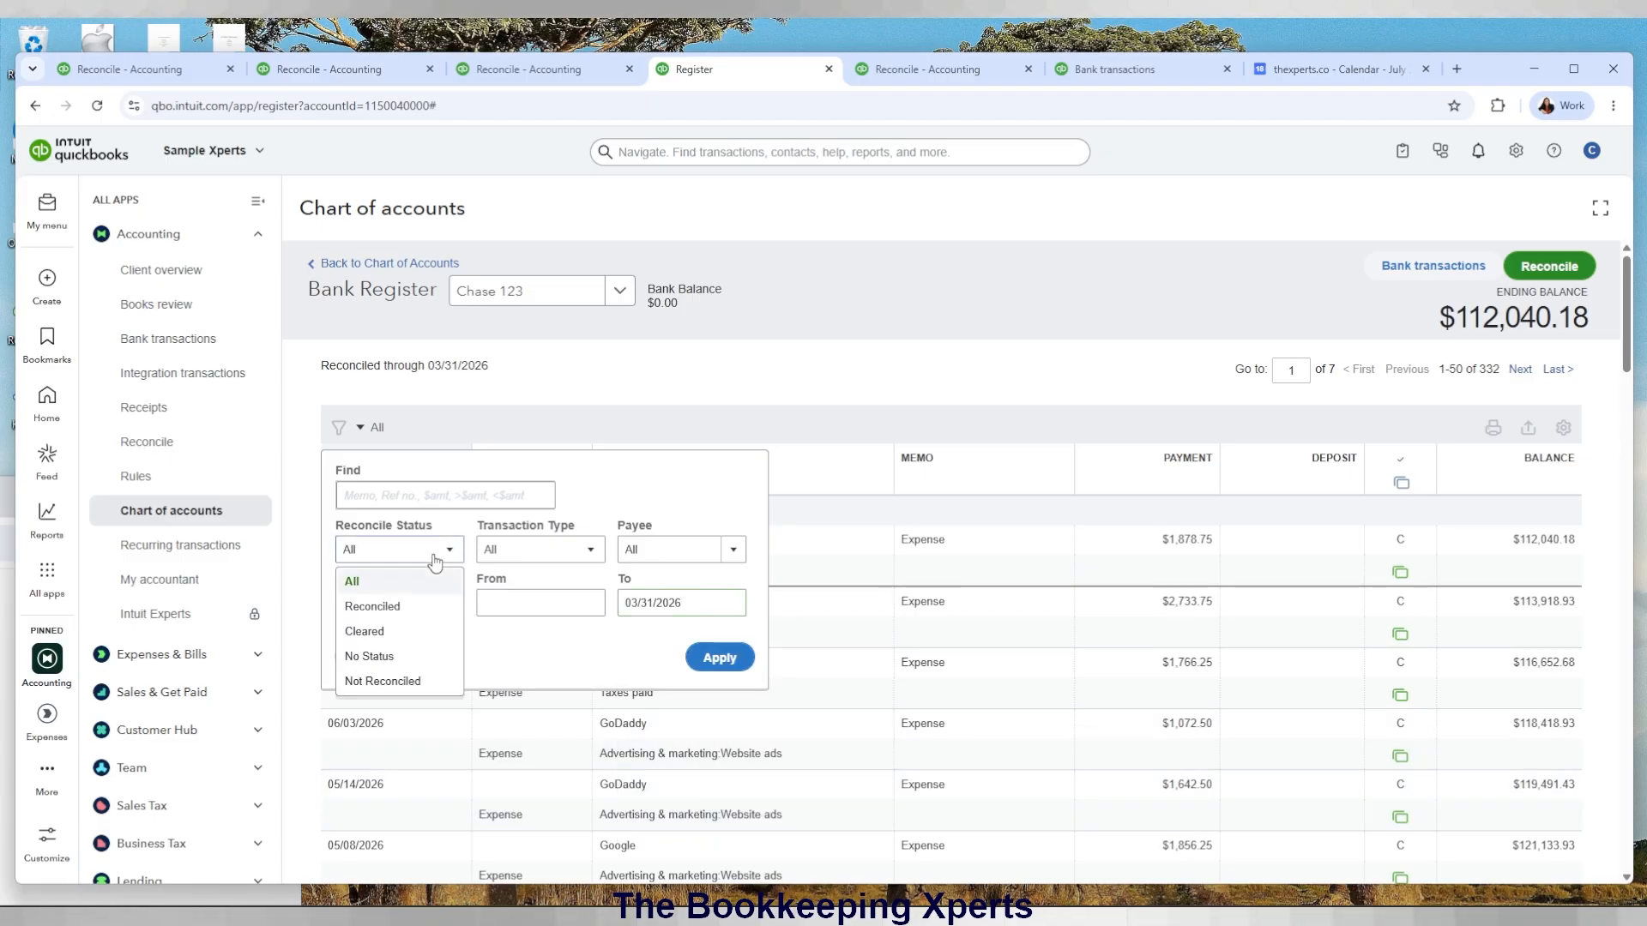
left_click(384, 681)
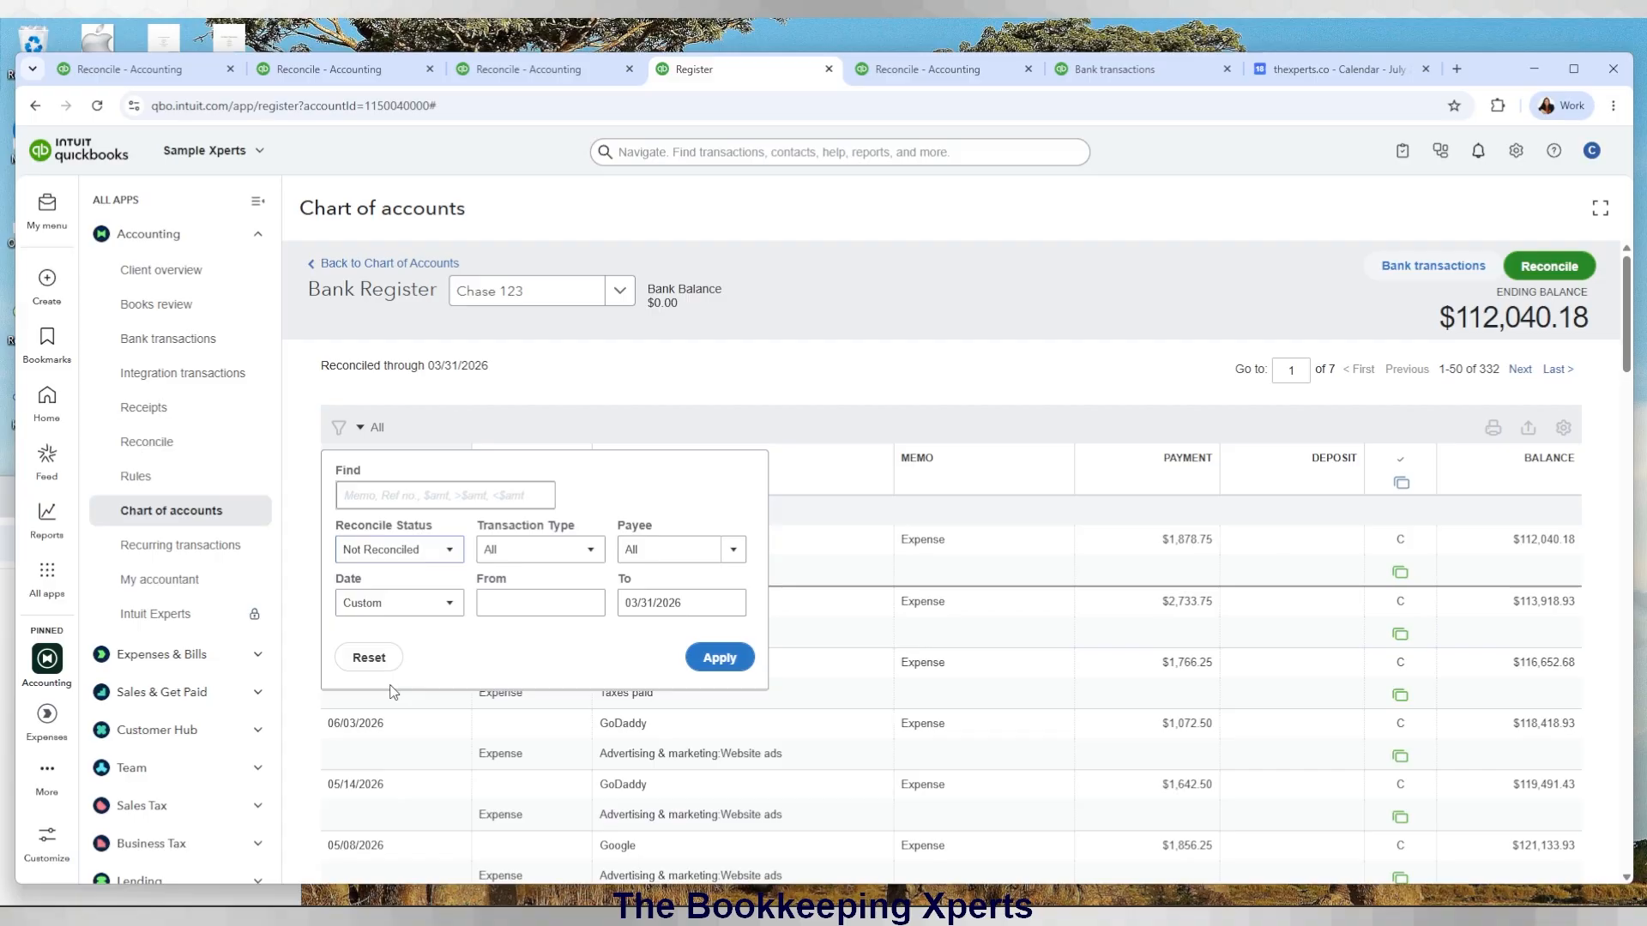
left_click(720, 657)
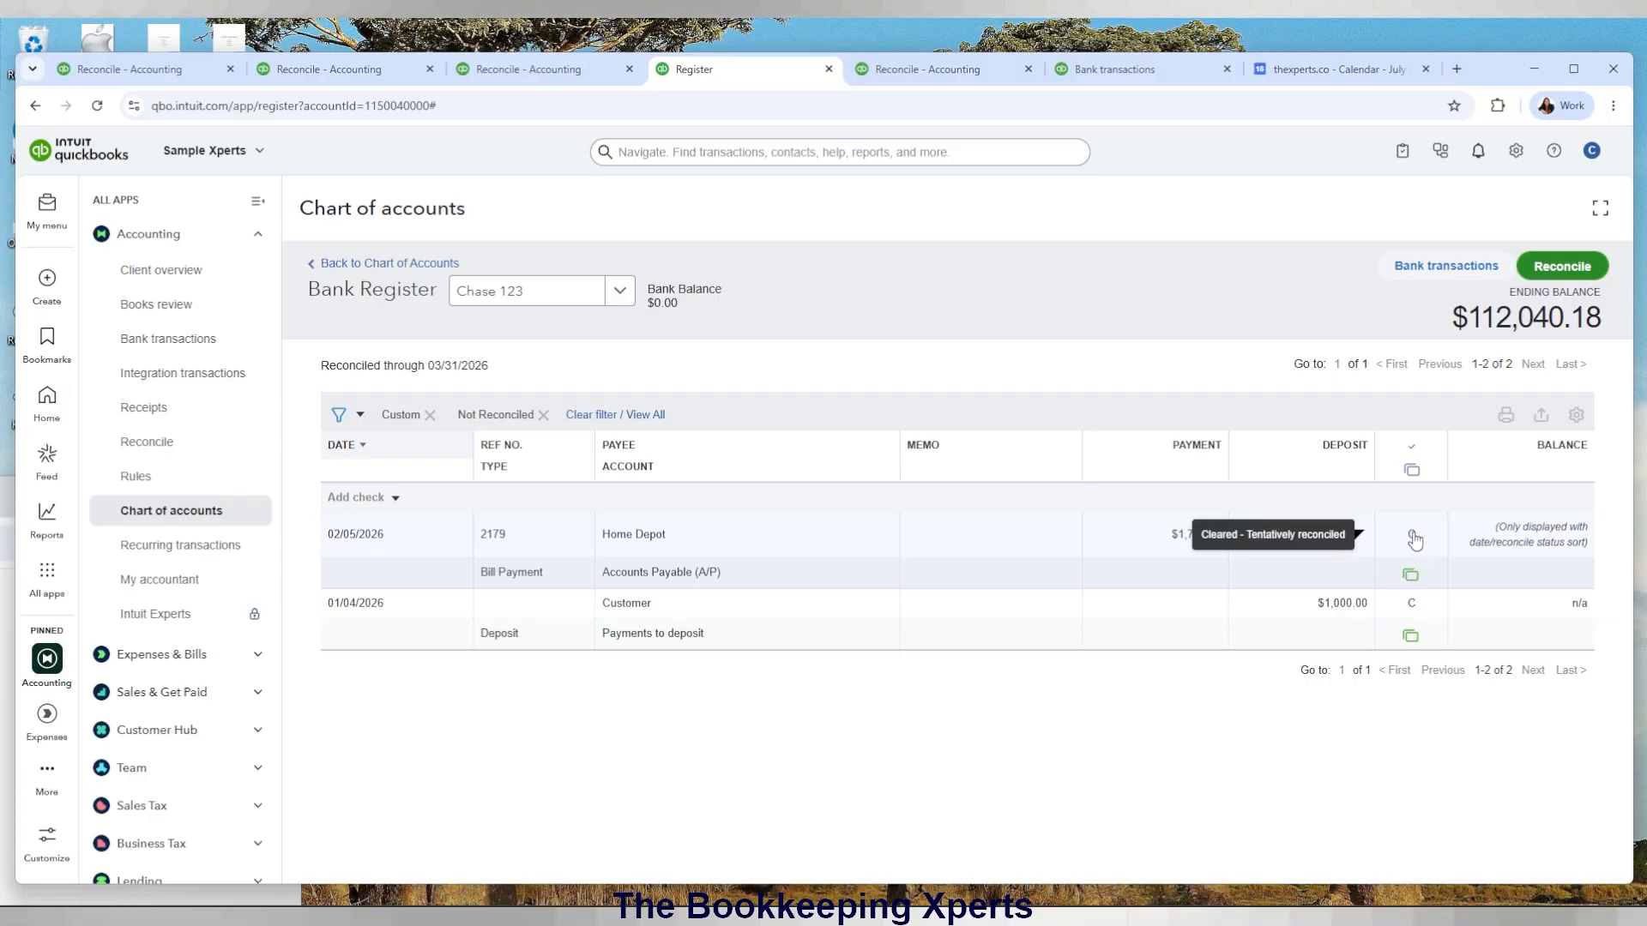
Mark the 02/05/2026 Home Depot bill payment of $1,732.50 as reconciled (R) and save the change to the linked transaction.
left_click(1416, 542)
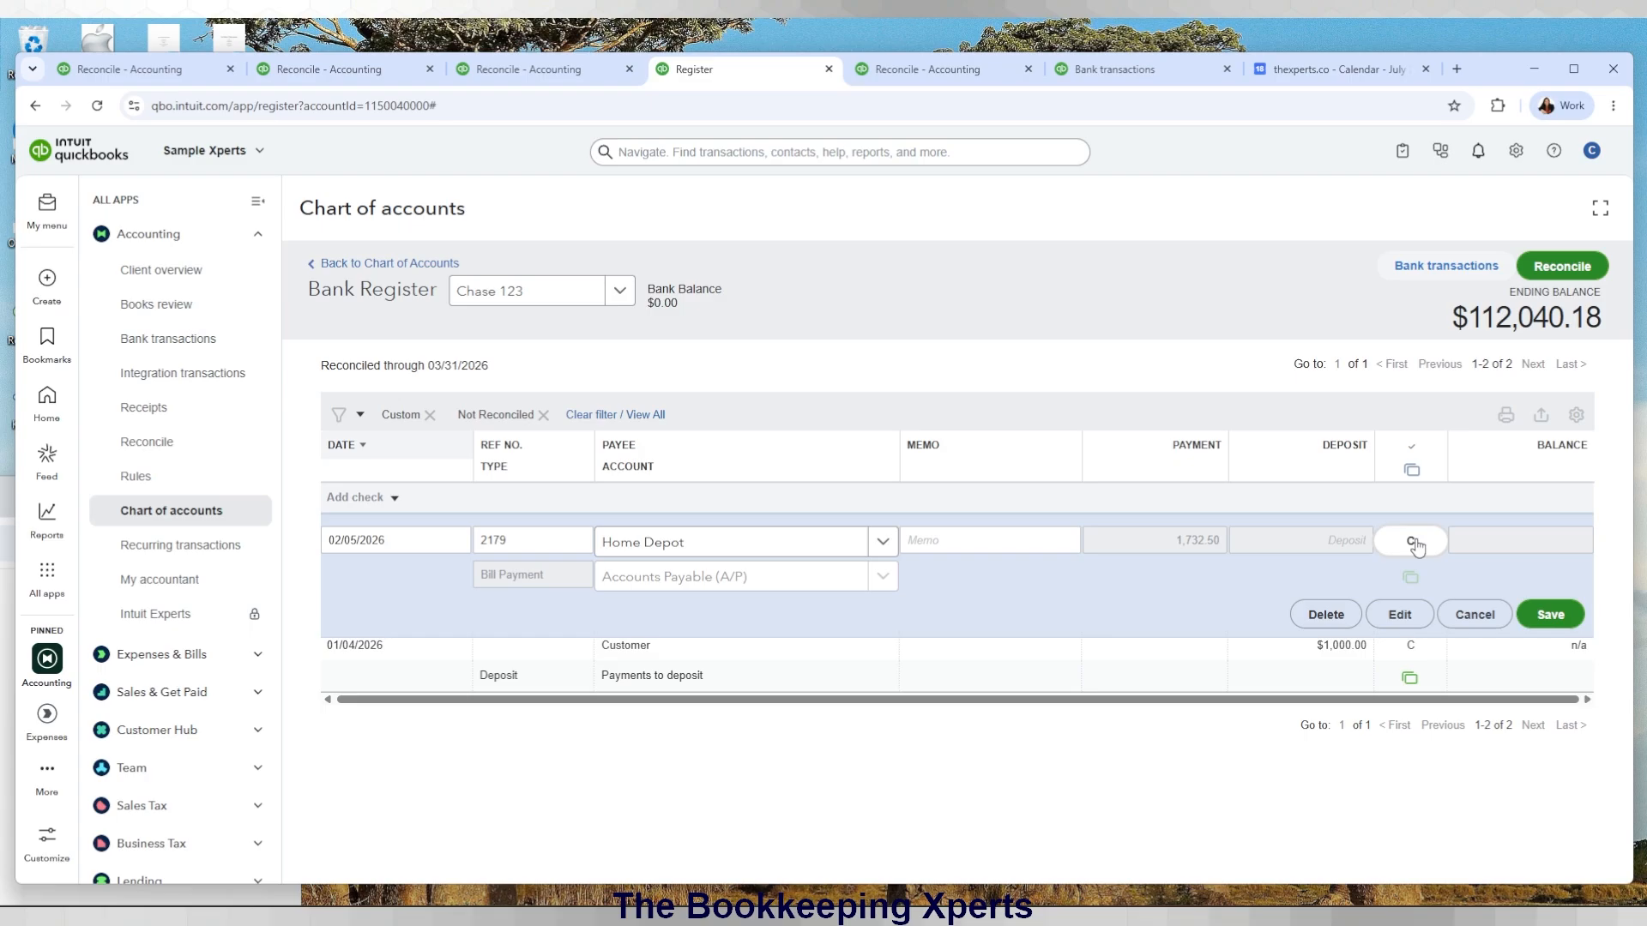
left_click(1413, 542)
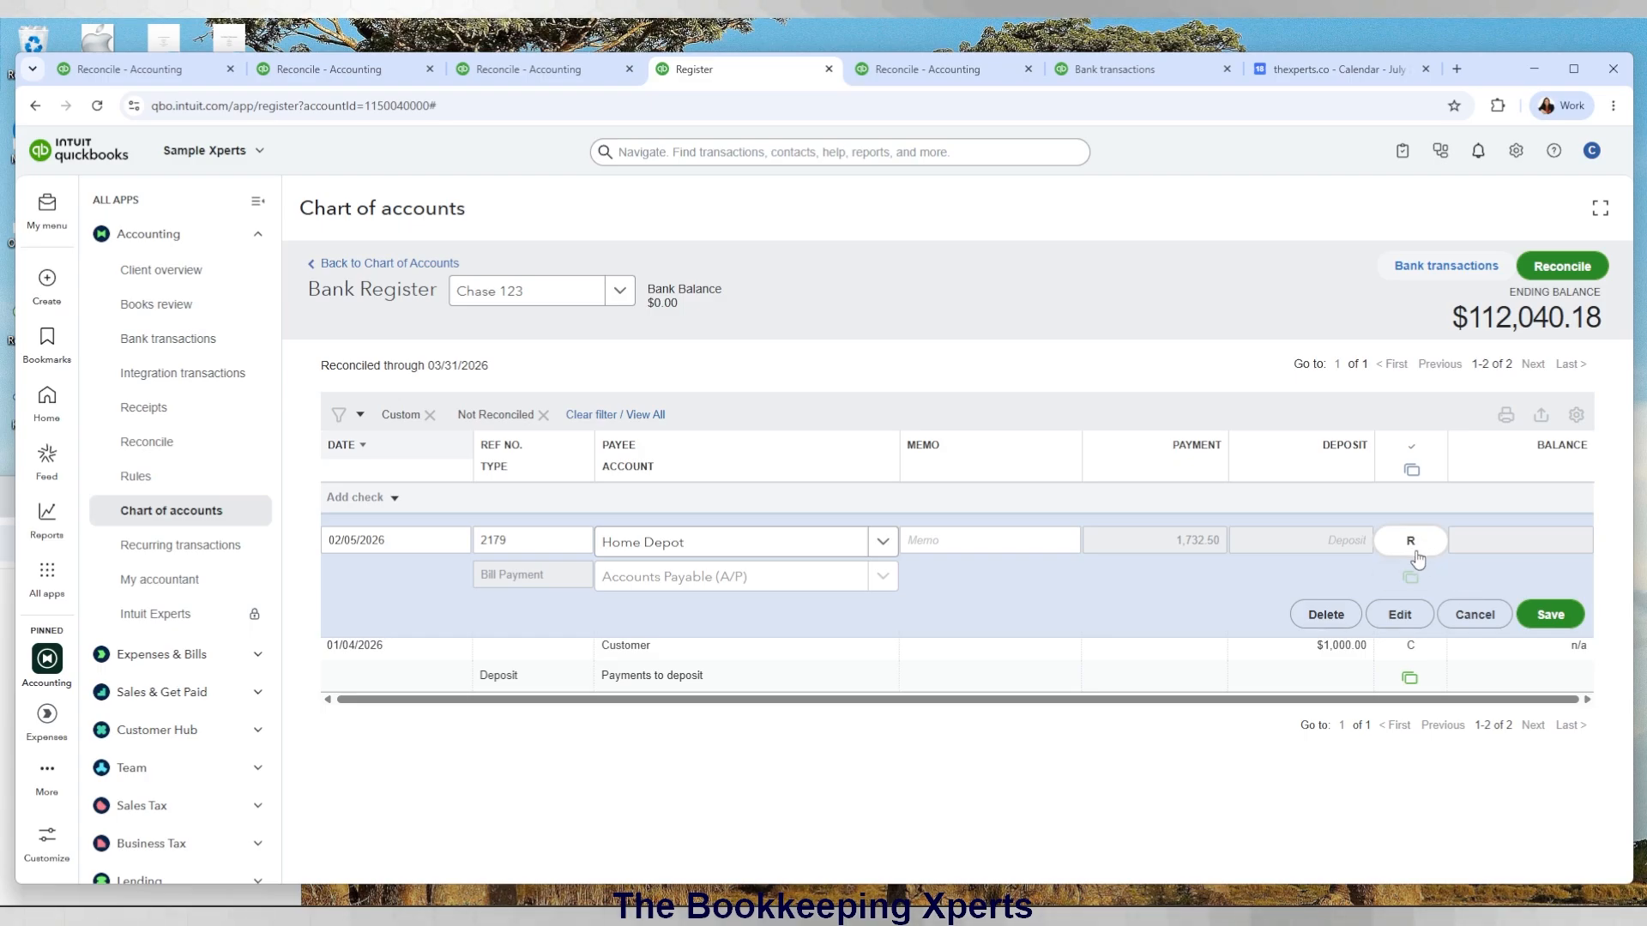
left_click(1562, 619)
left_click(975, 550)
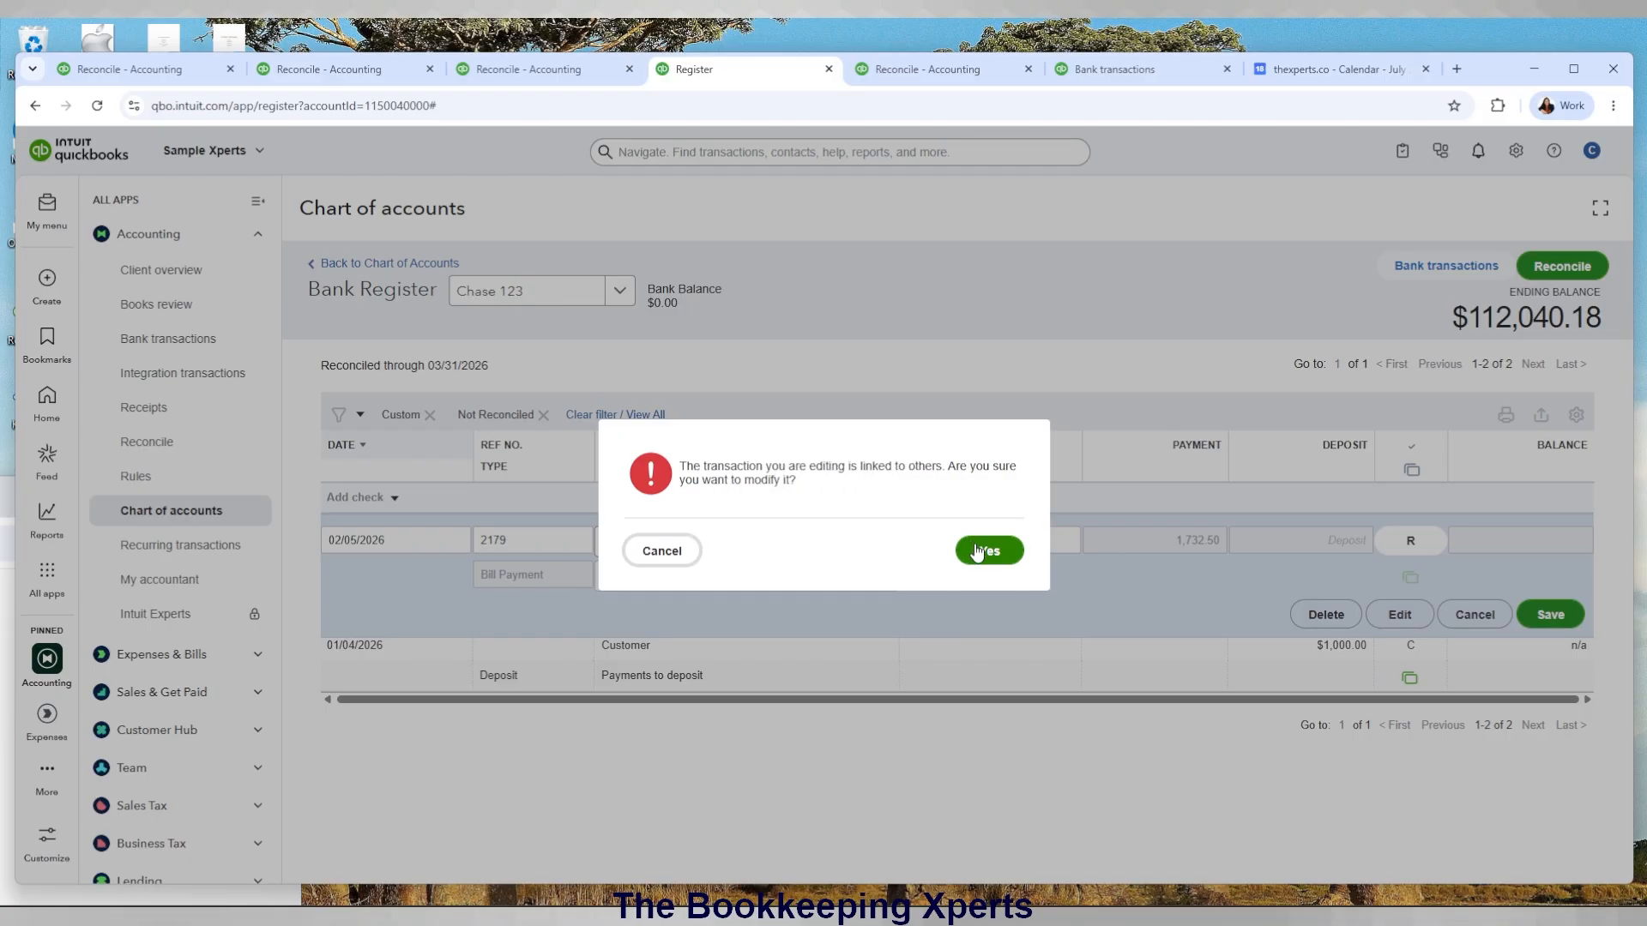
left_click(986, 565)
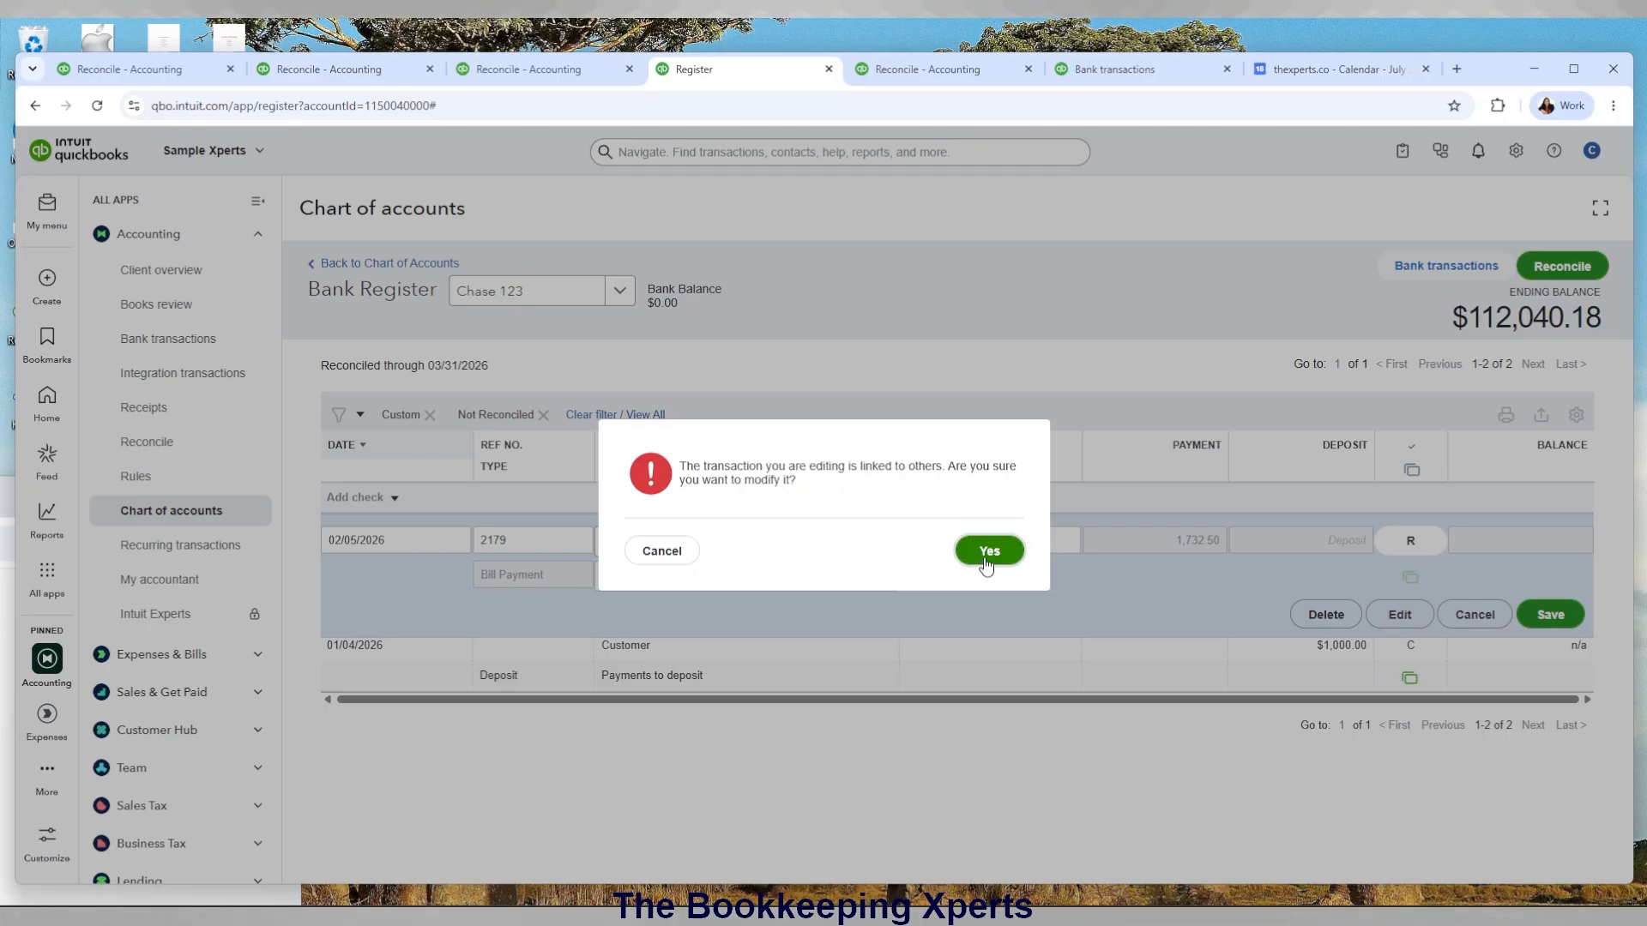
left_click(988, 552)
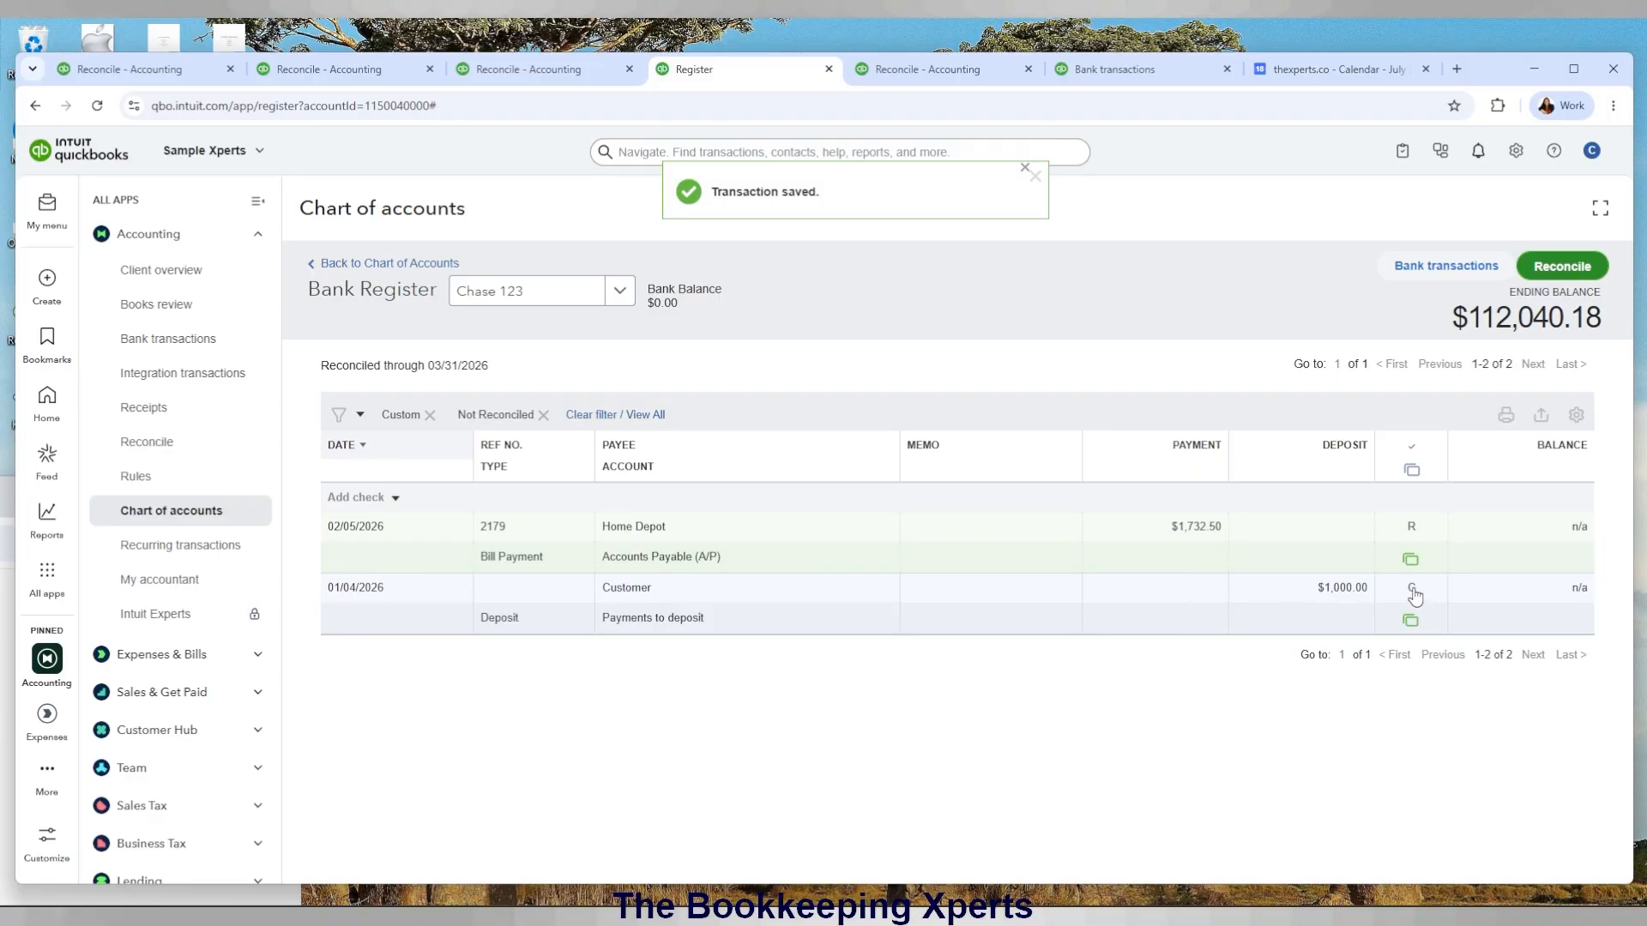
Mark the 01/04/2026 customer deposit of $1,000.00 as reconciled (R) and save the change to the bank-downloaded transaction.
left_click(1411, 592)
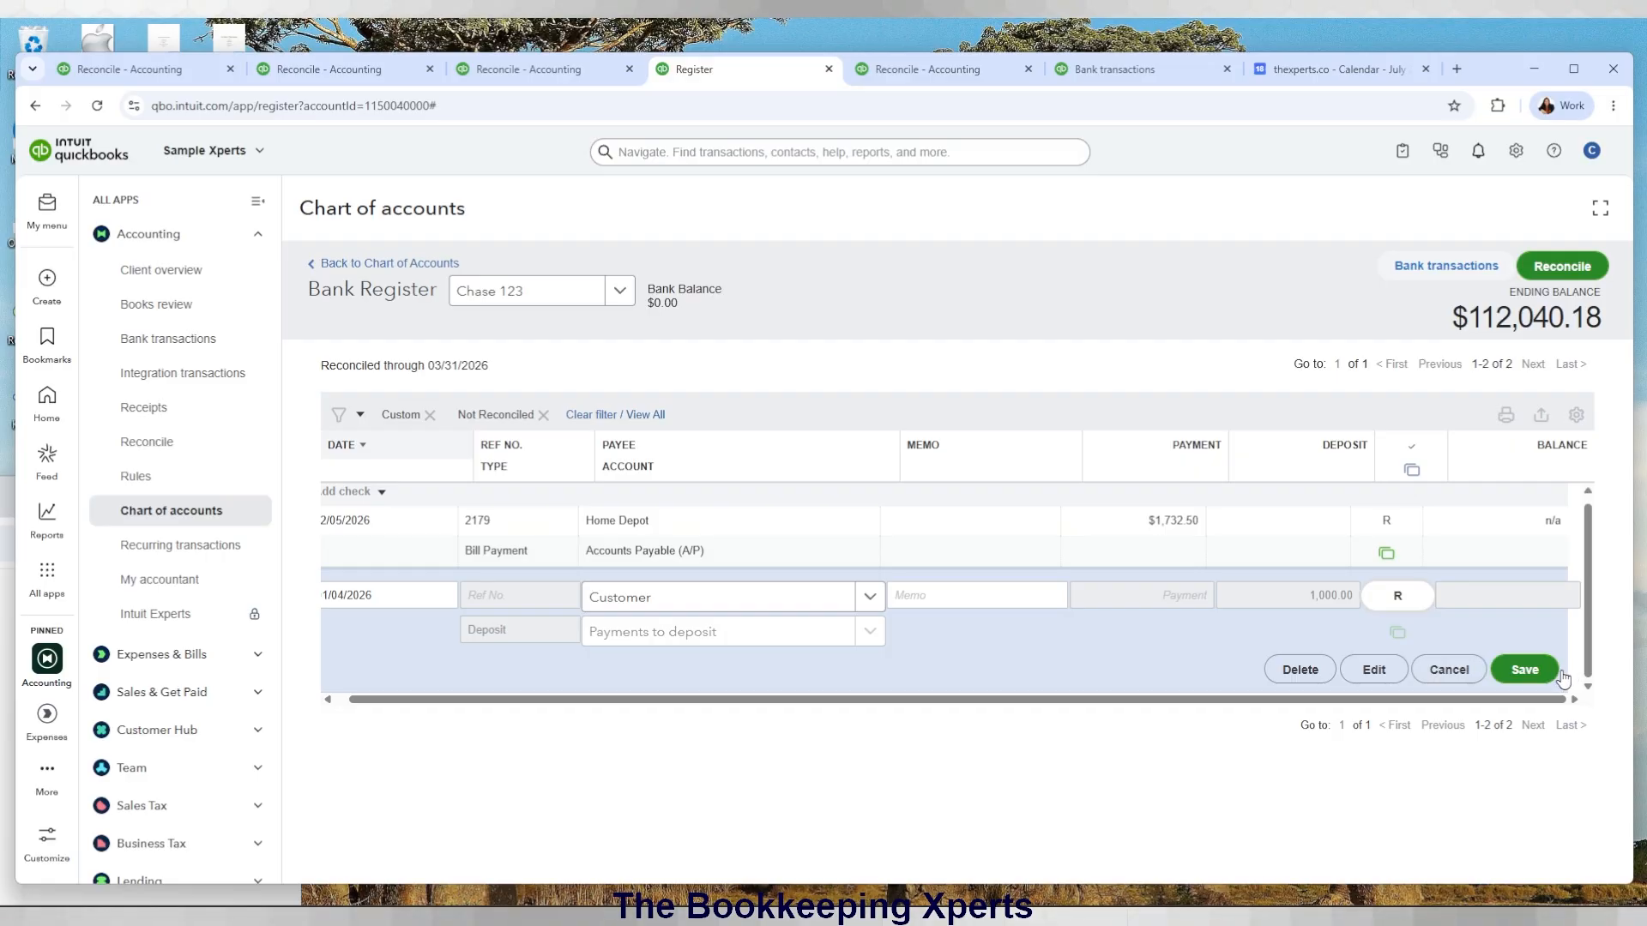
left_click(1535, 670)
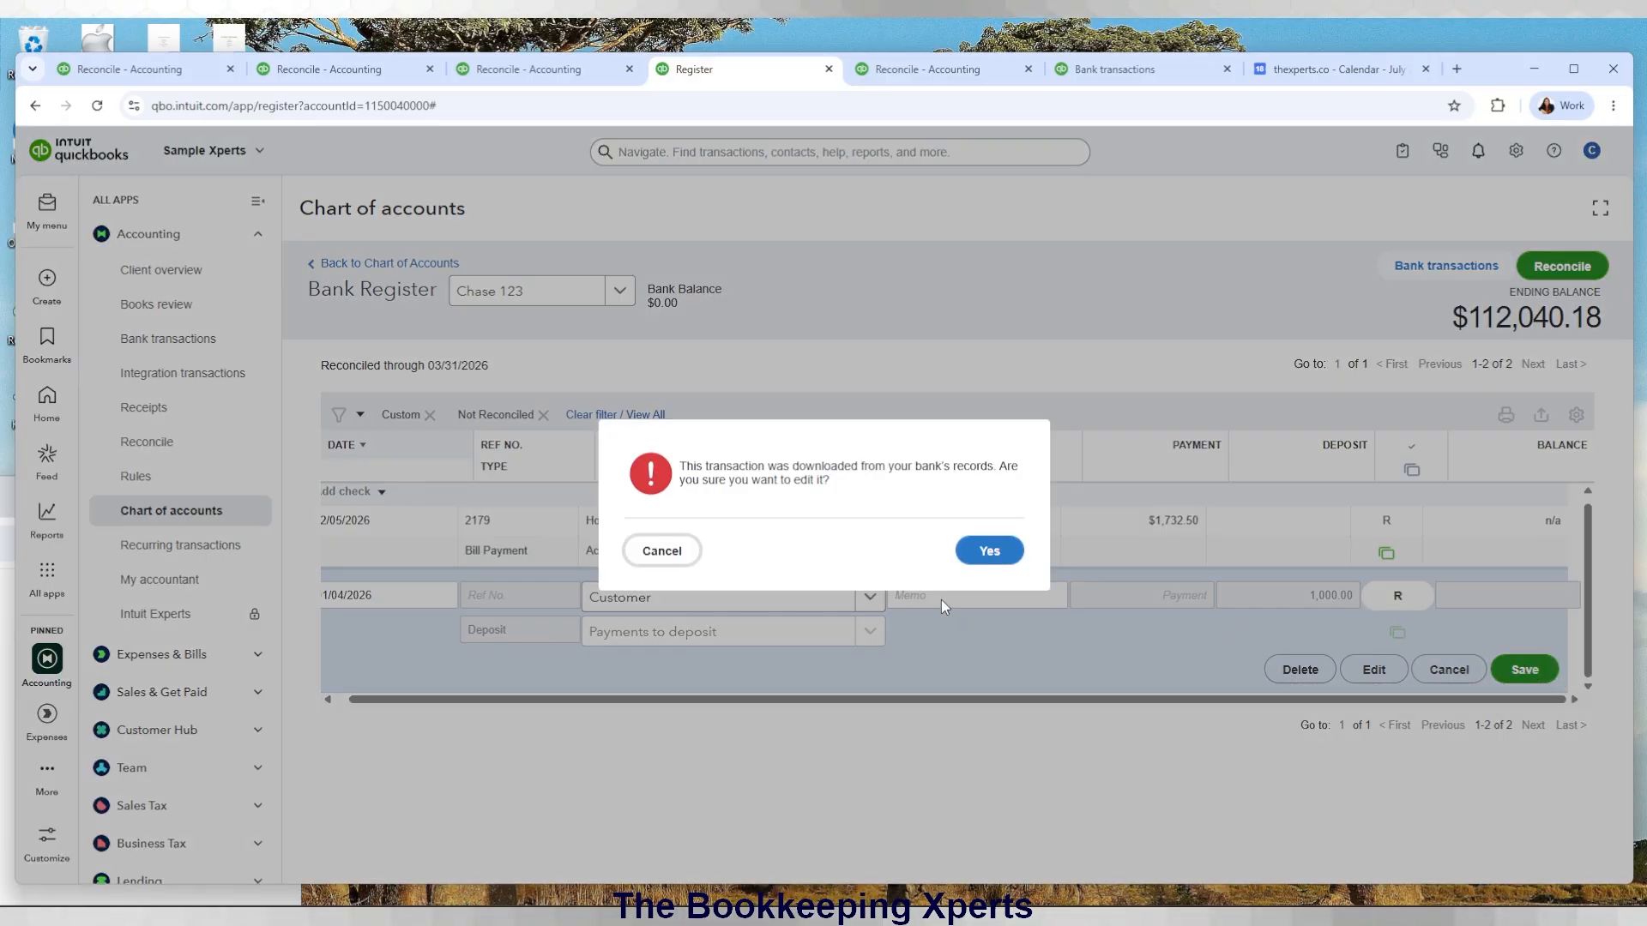
left_click(986, 553)
left_click(981, 558)
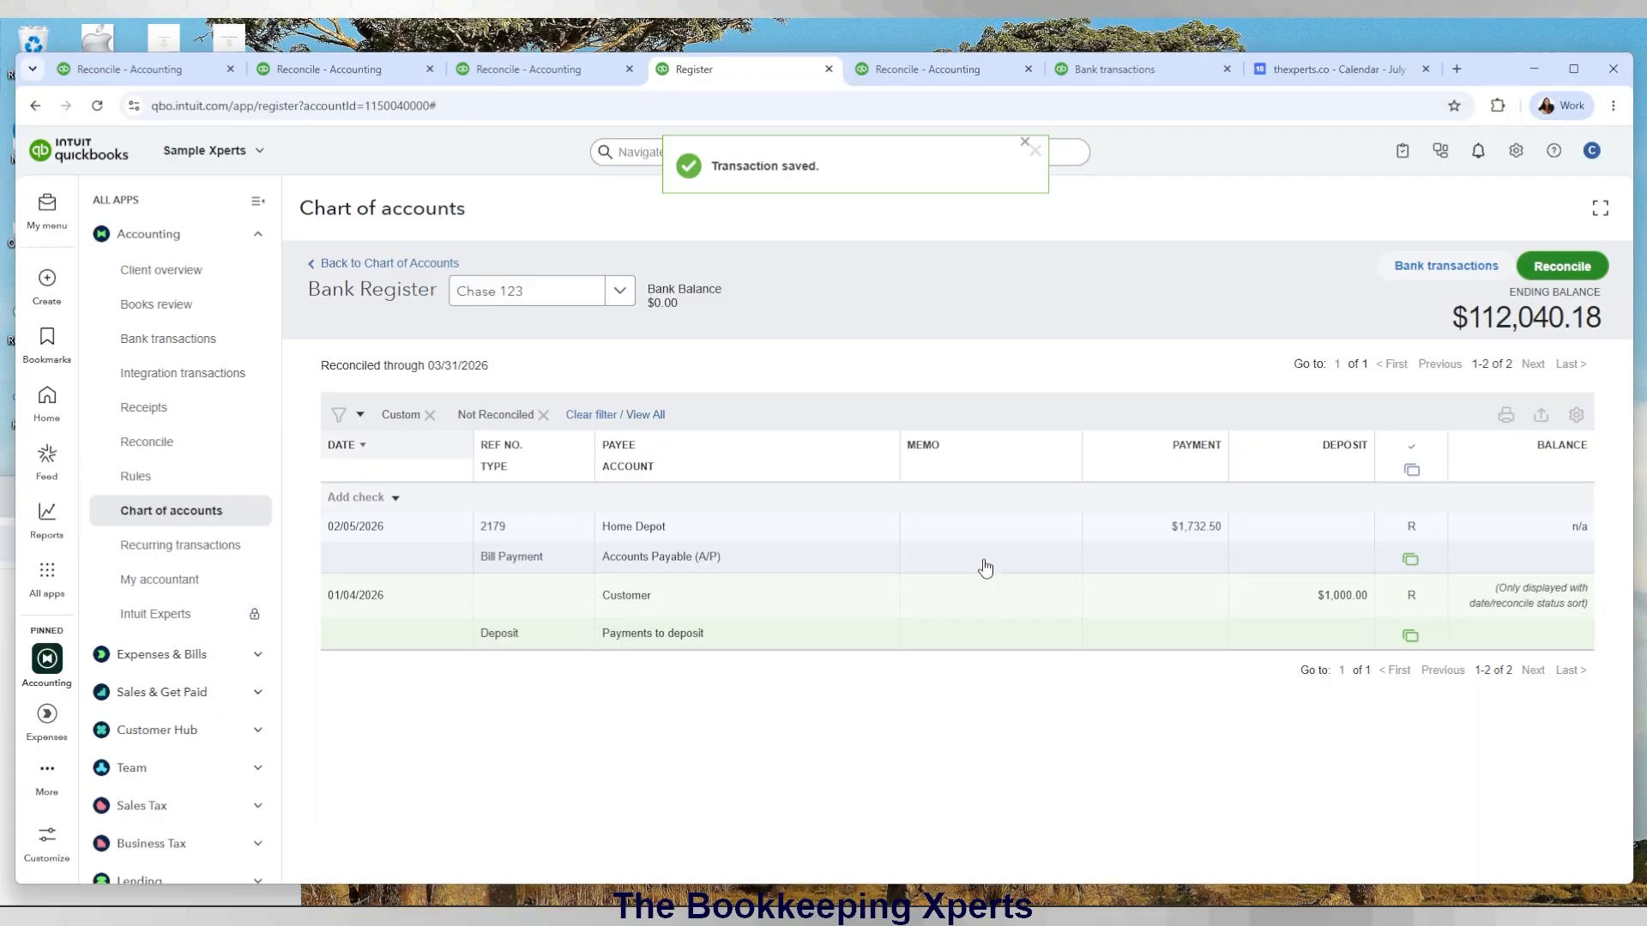
Check the beginning balance on the Chase 123 reconciliation page and revisit the discrepancy report already open for comparison.
left_click(1540, 269)
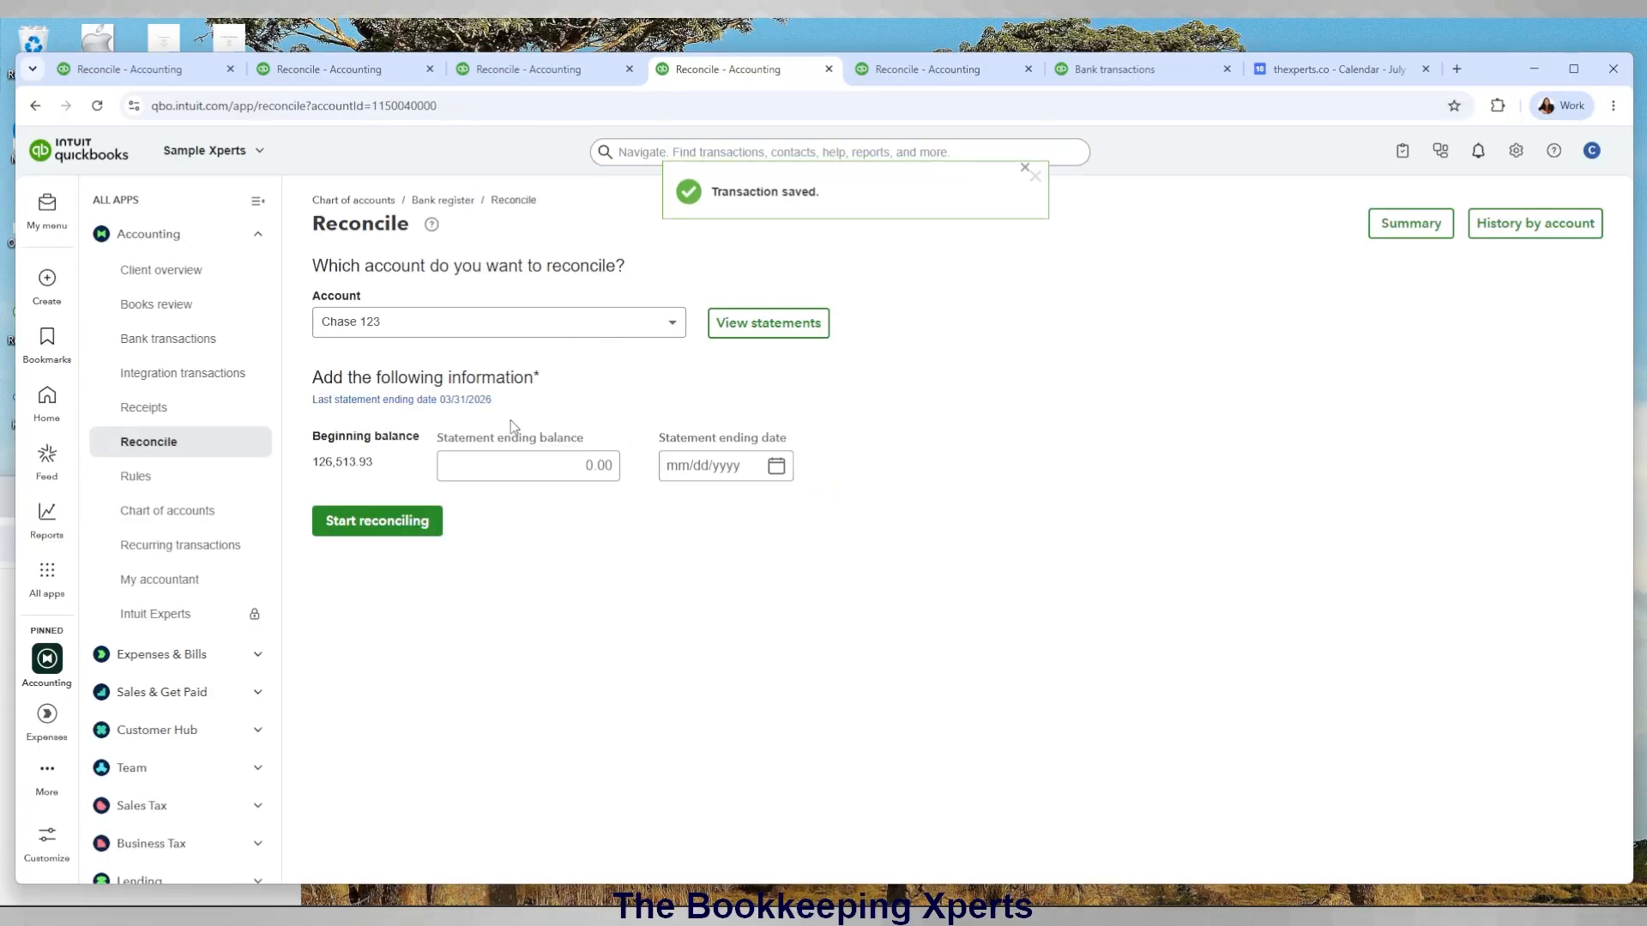
left_click(520, 459)
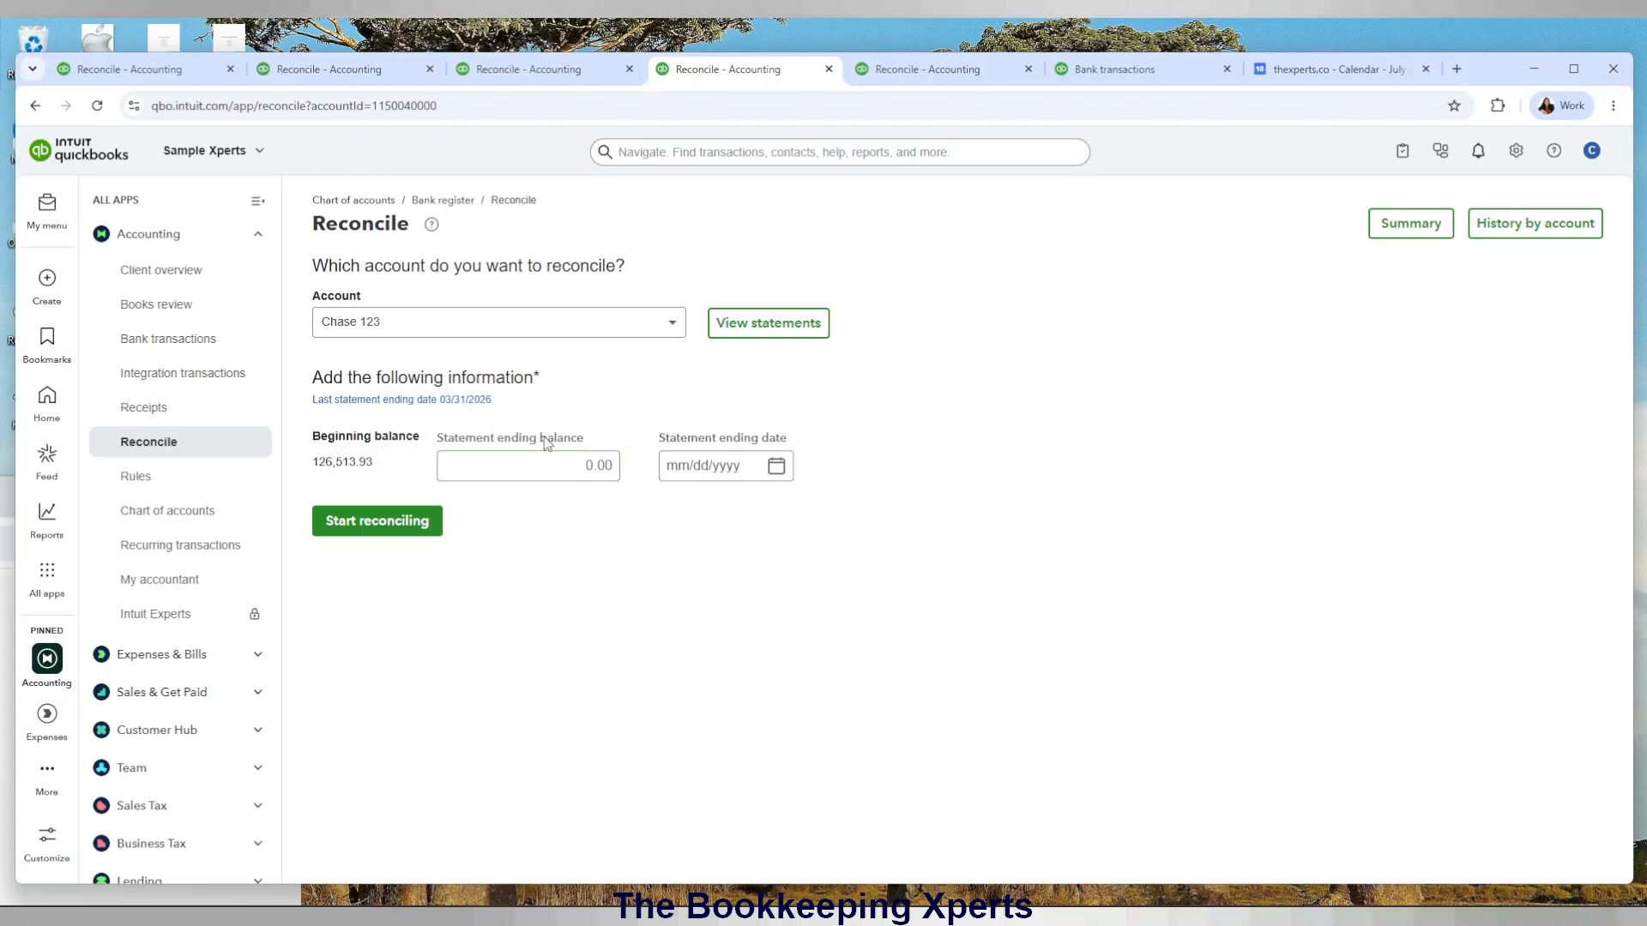
left_click(582, 467)
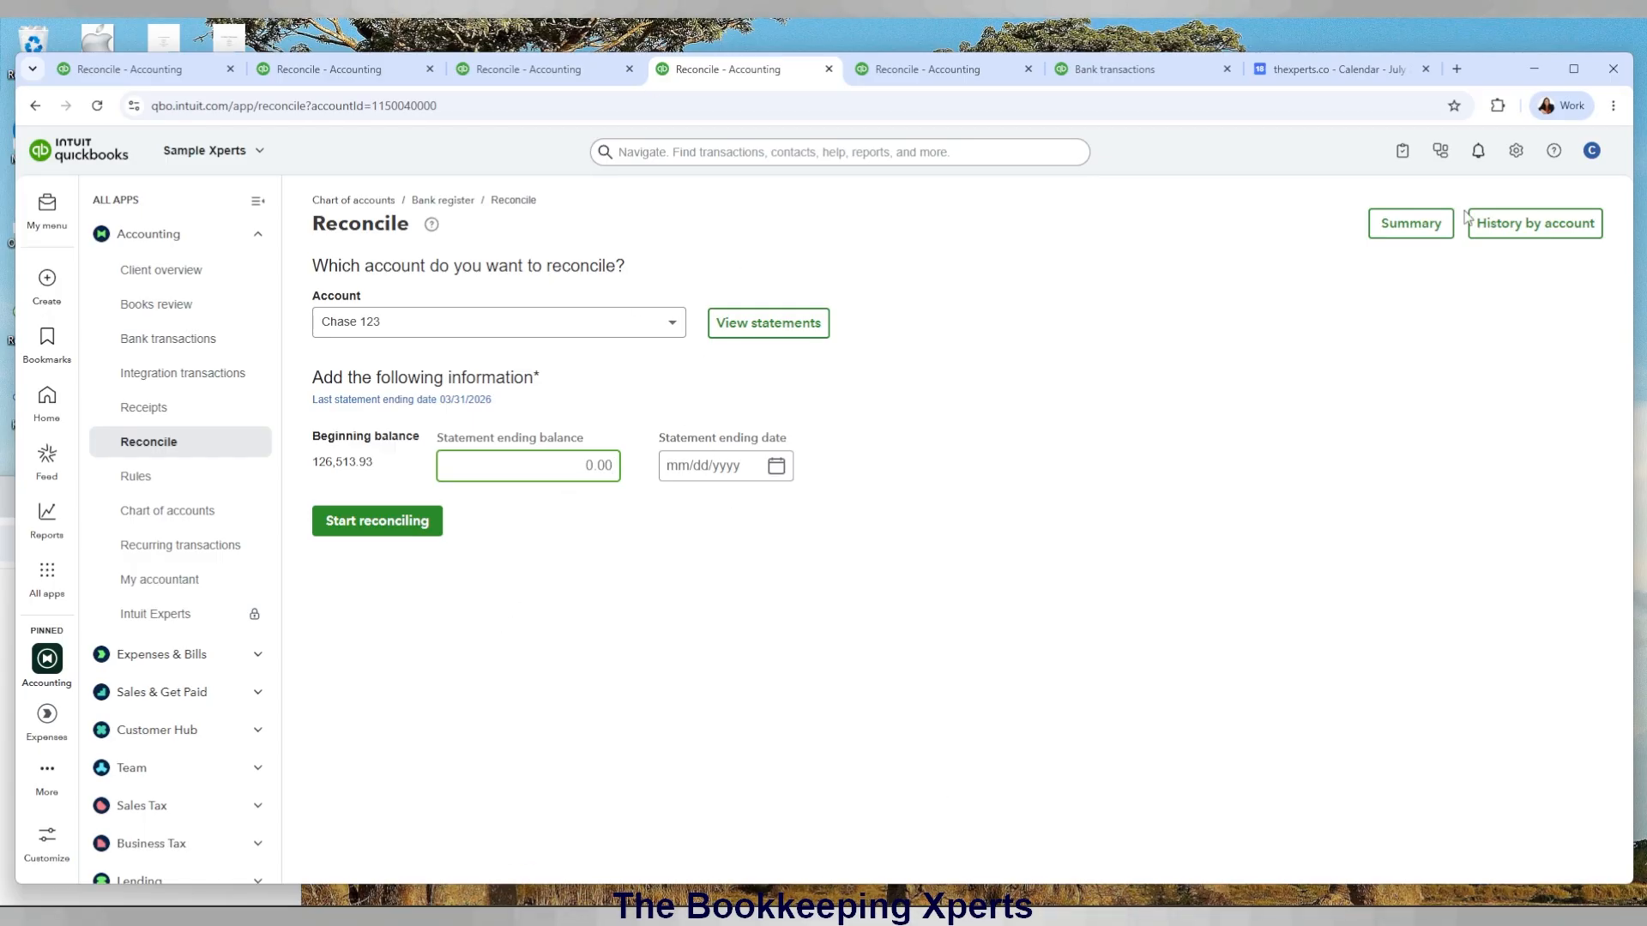
left_click(502, 75)
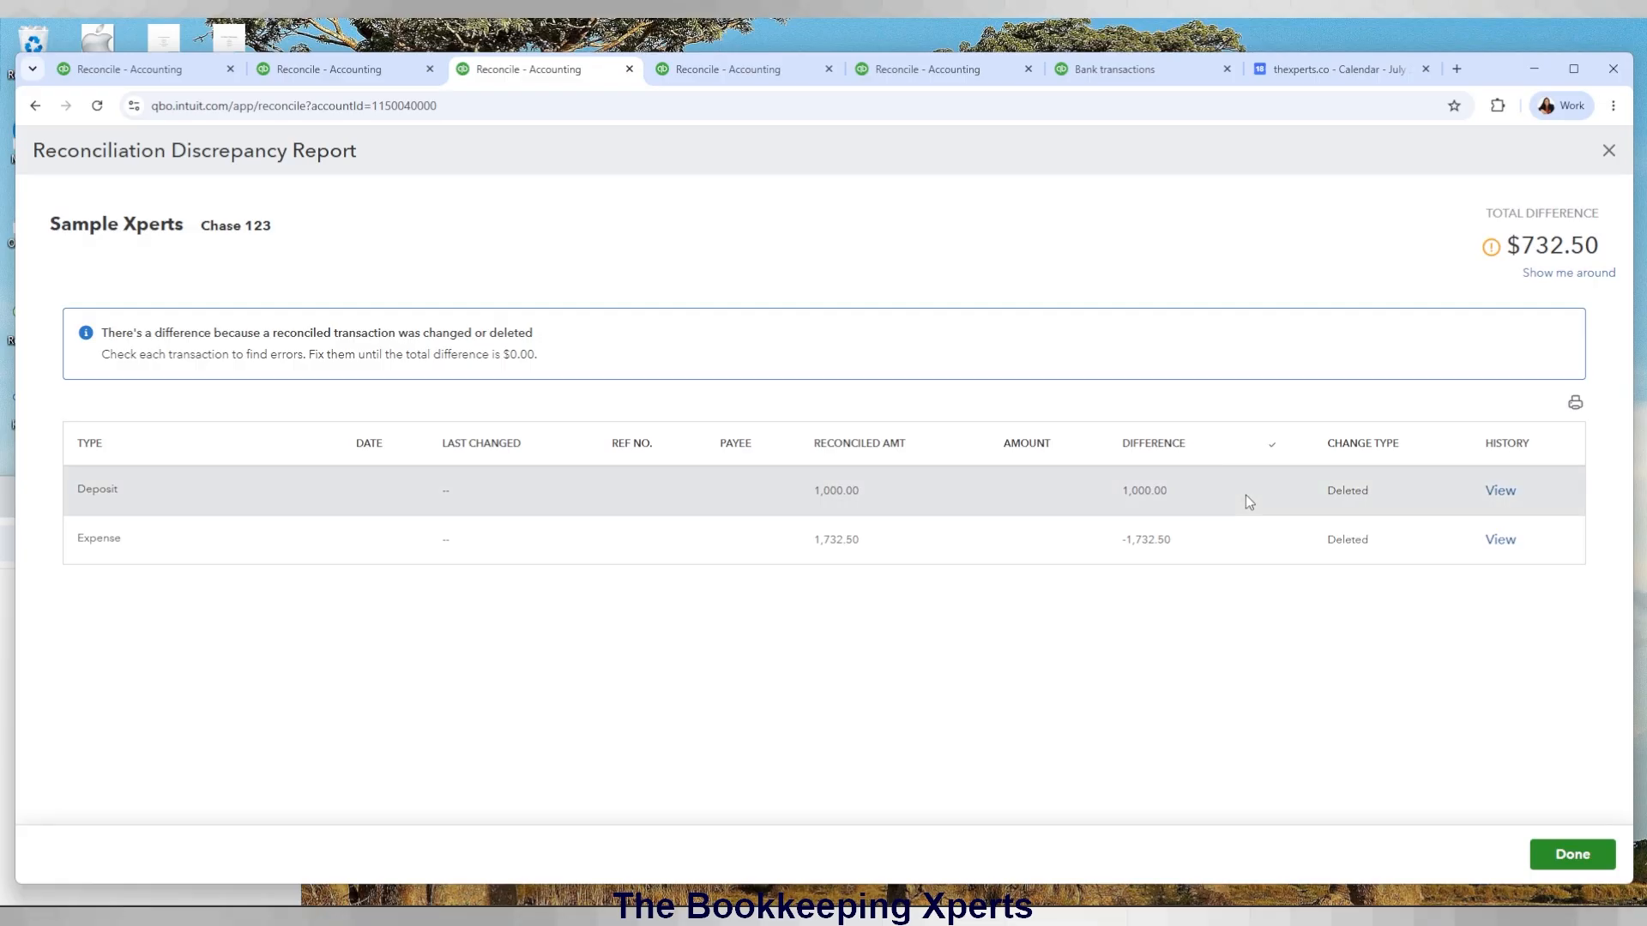